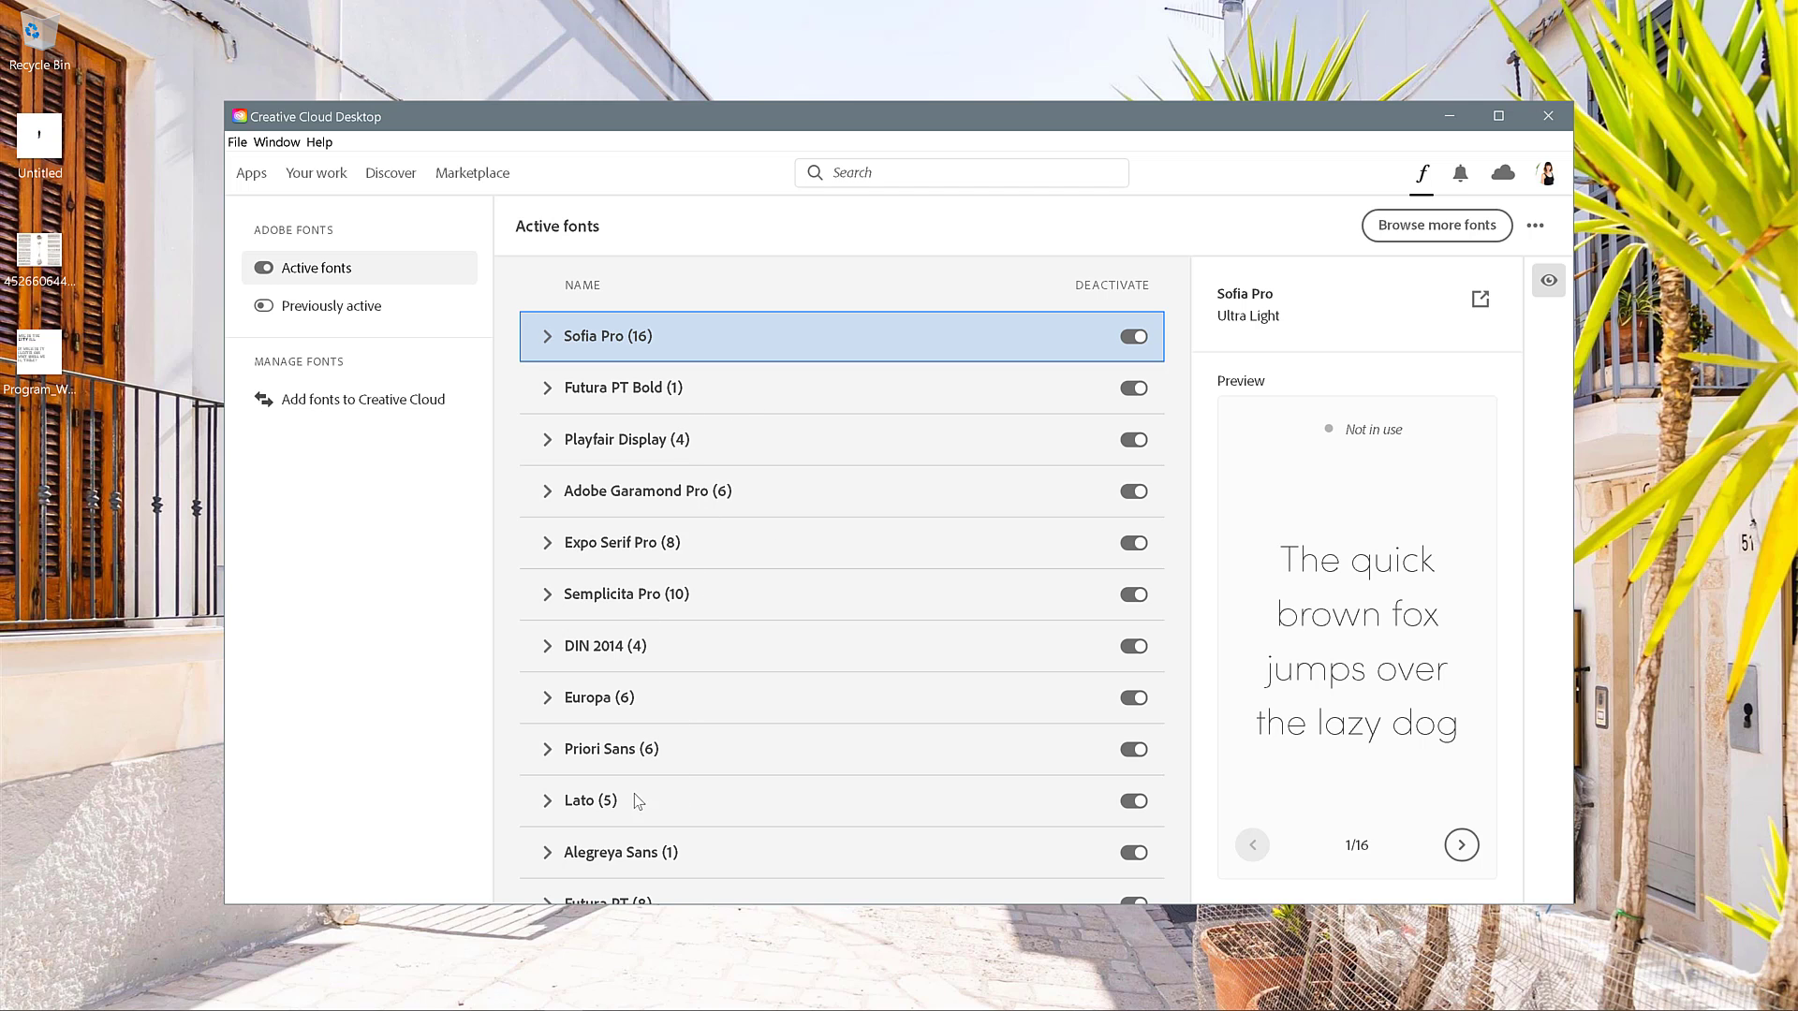
Expand the Sofia Pro family in the active fonts list to view its styles, then collapse it again.
left_click(546, 338)
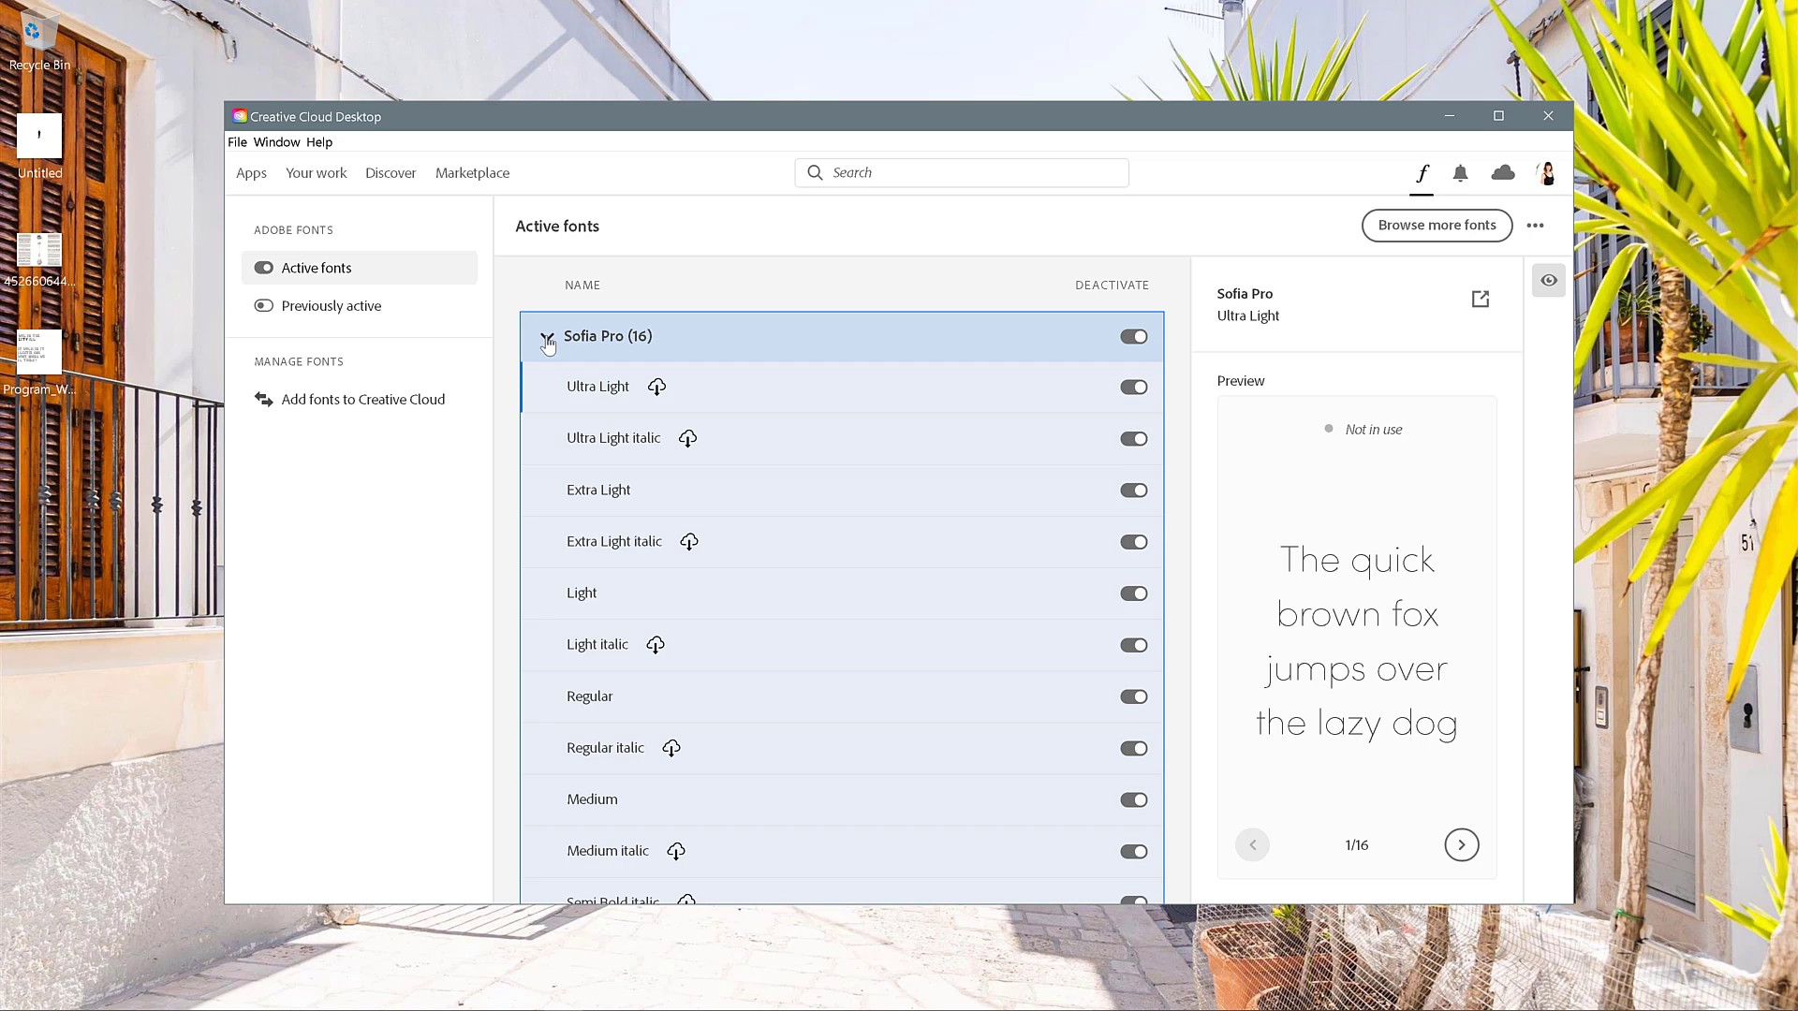
left_click(546, 338)
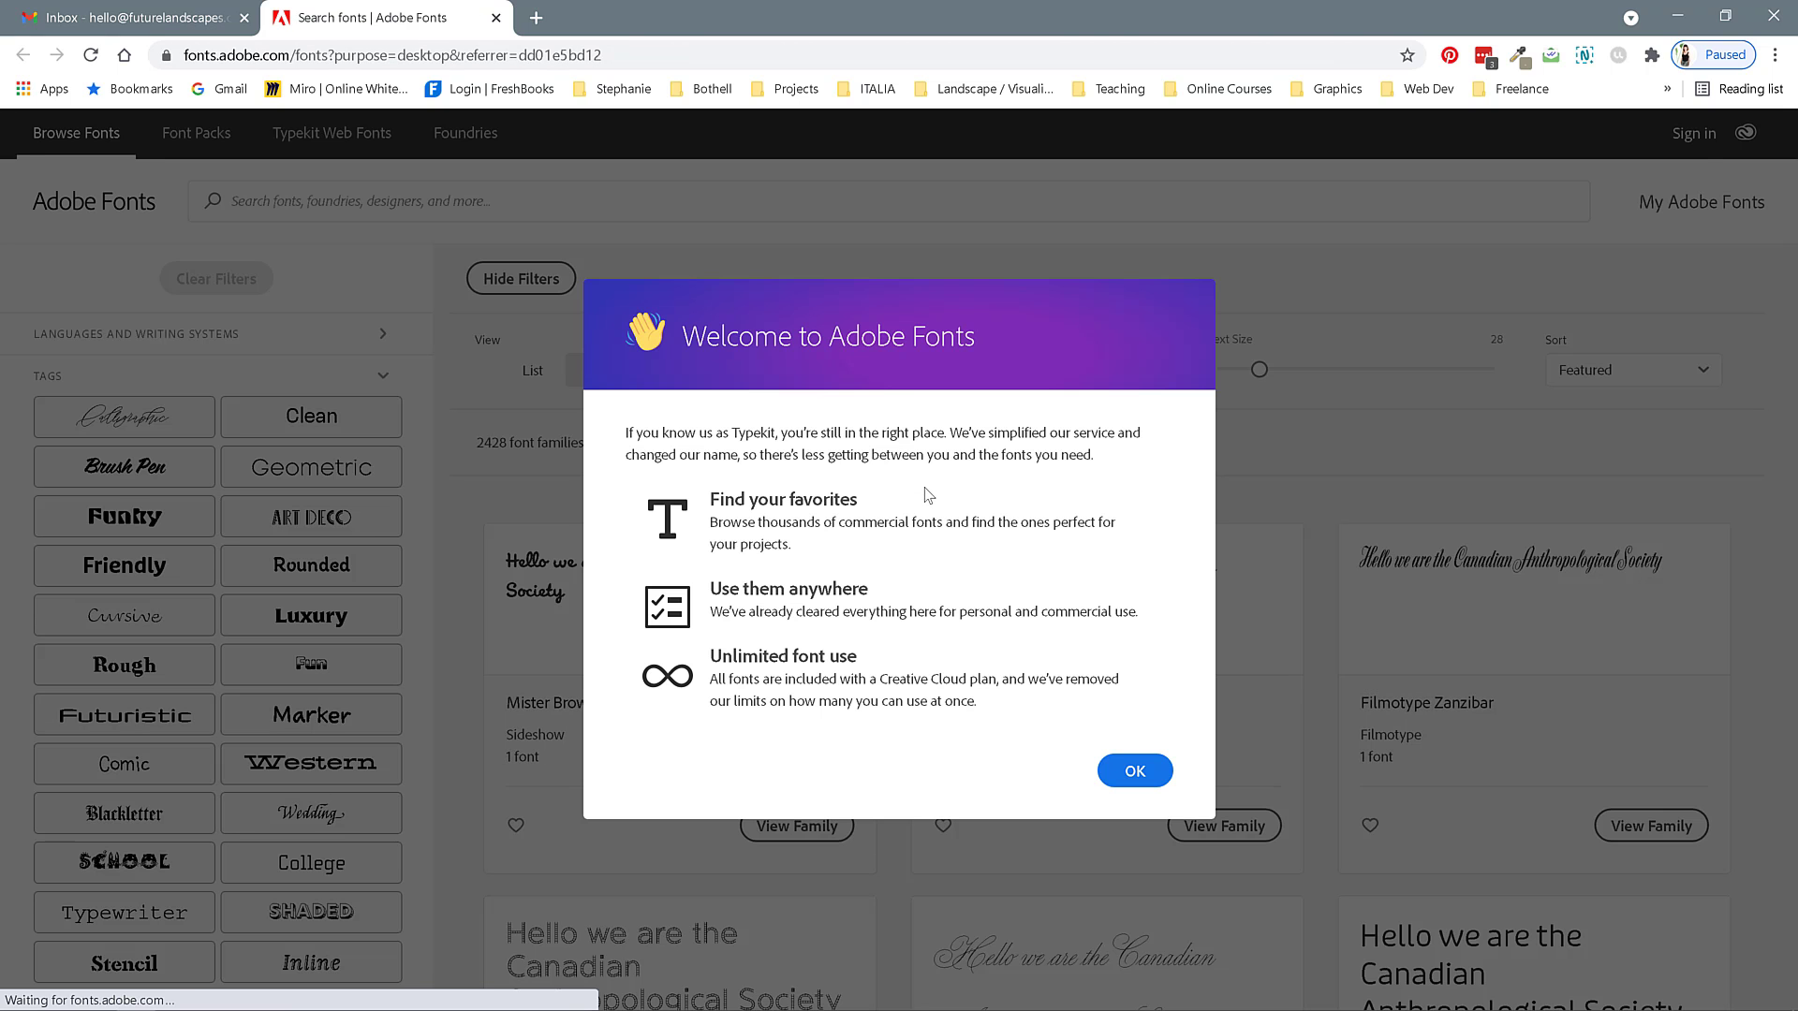
Dismiss the welcome dialog, set the sample text to "Hi, I'm" plus the user's first name, and raise the text size to 40.
left_click(1133, 771)
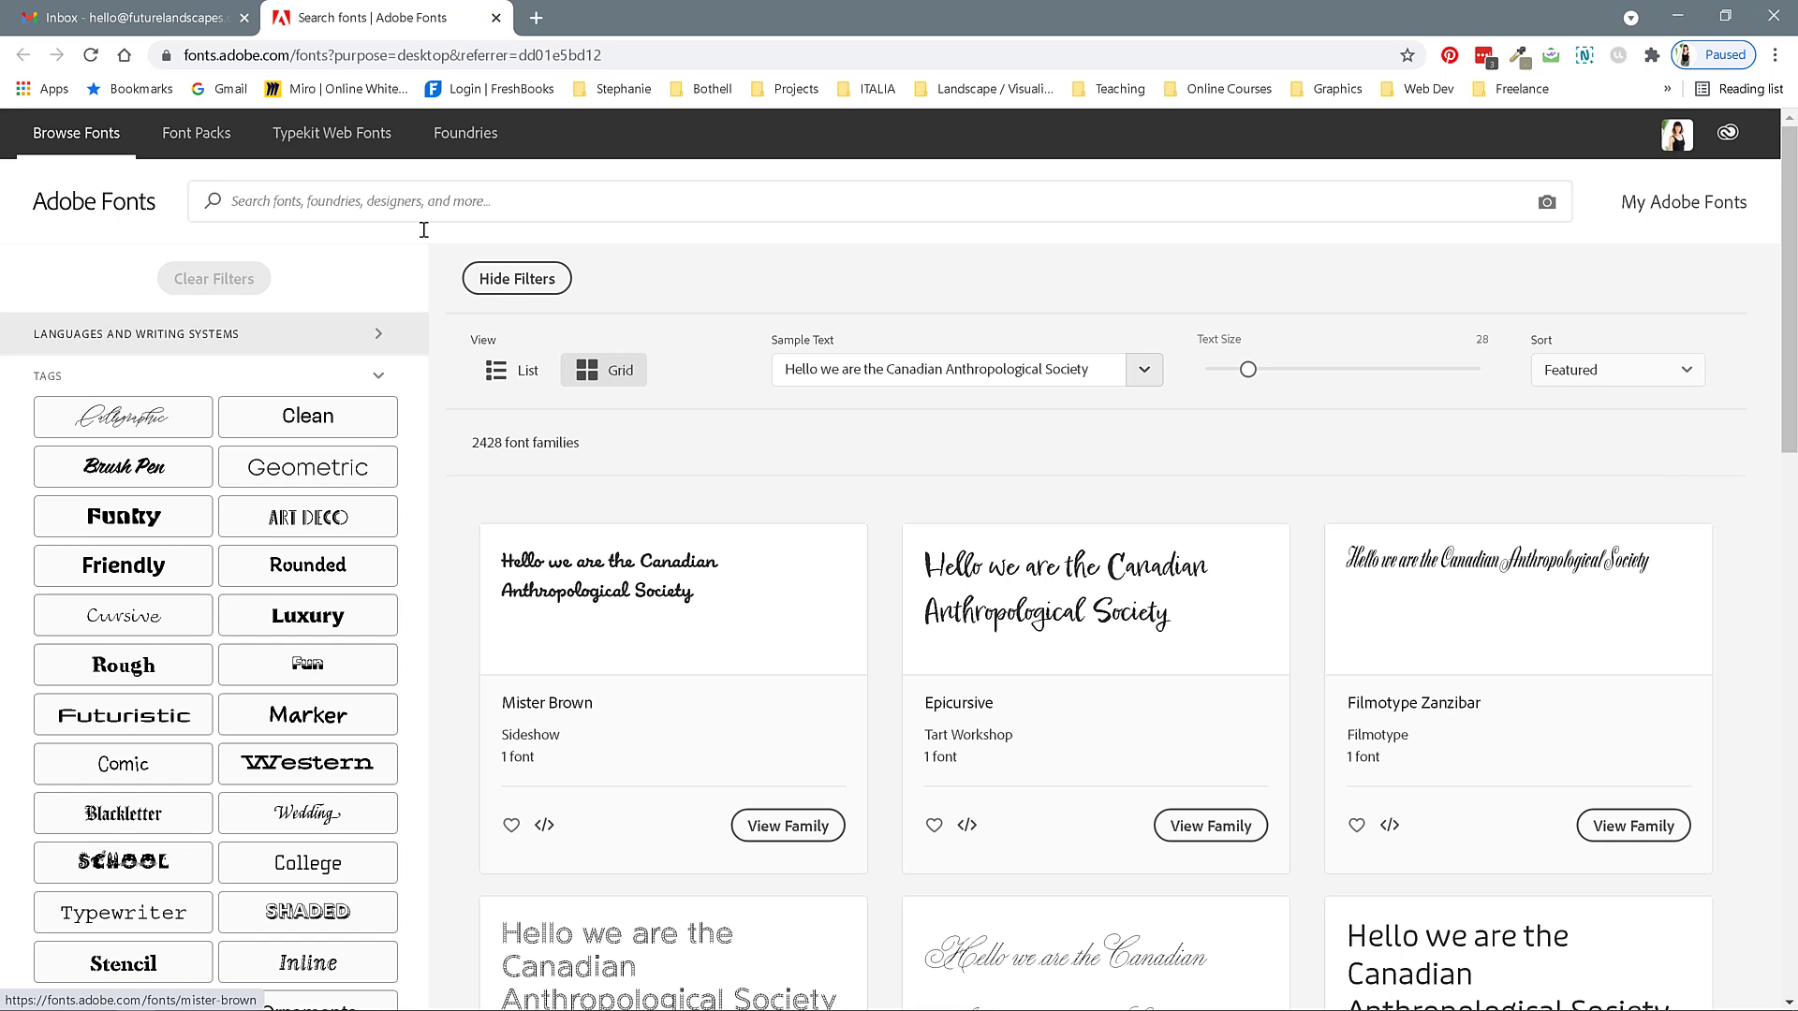
left_click(429, 201)
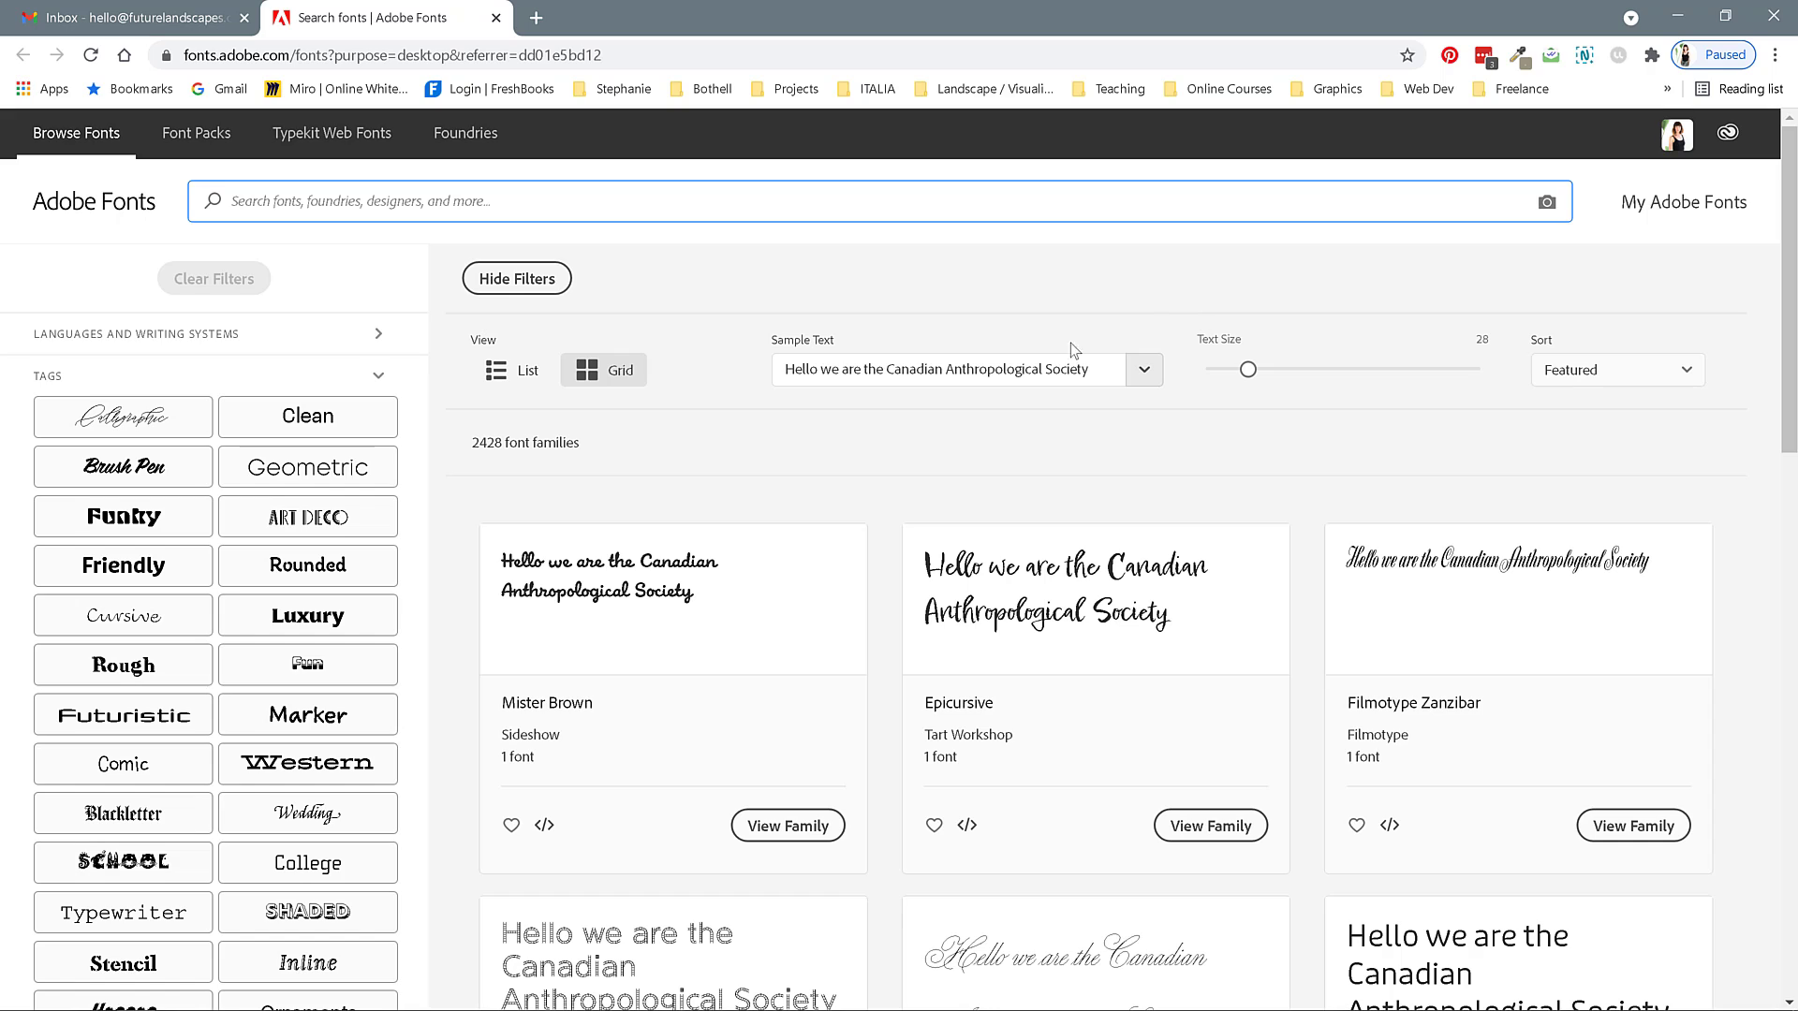
left_click(1058, 363)
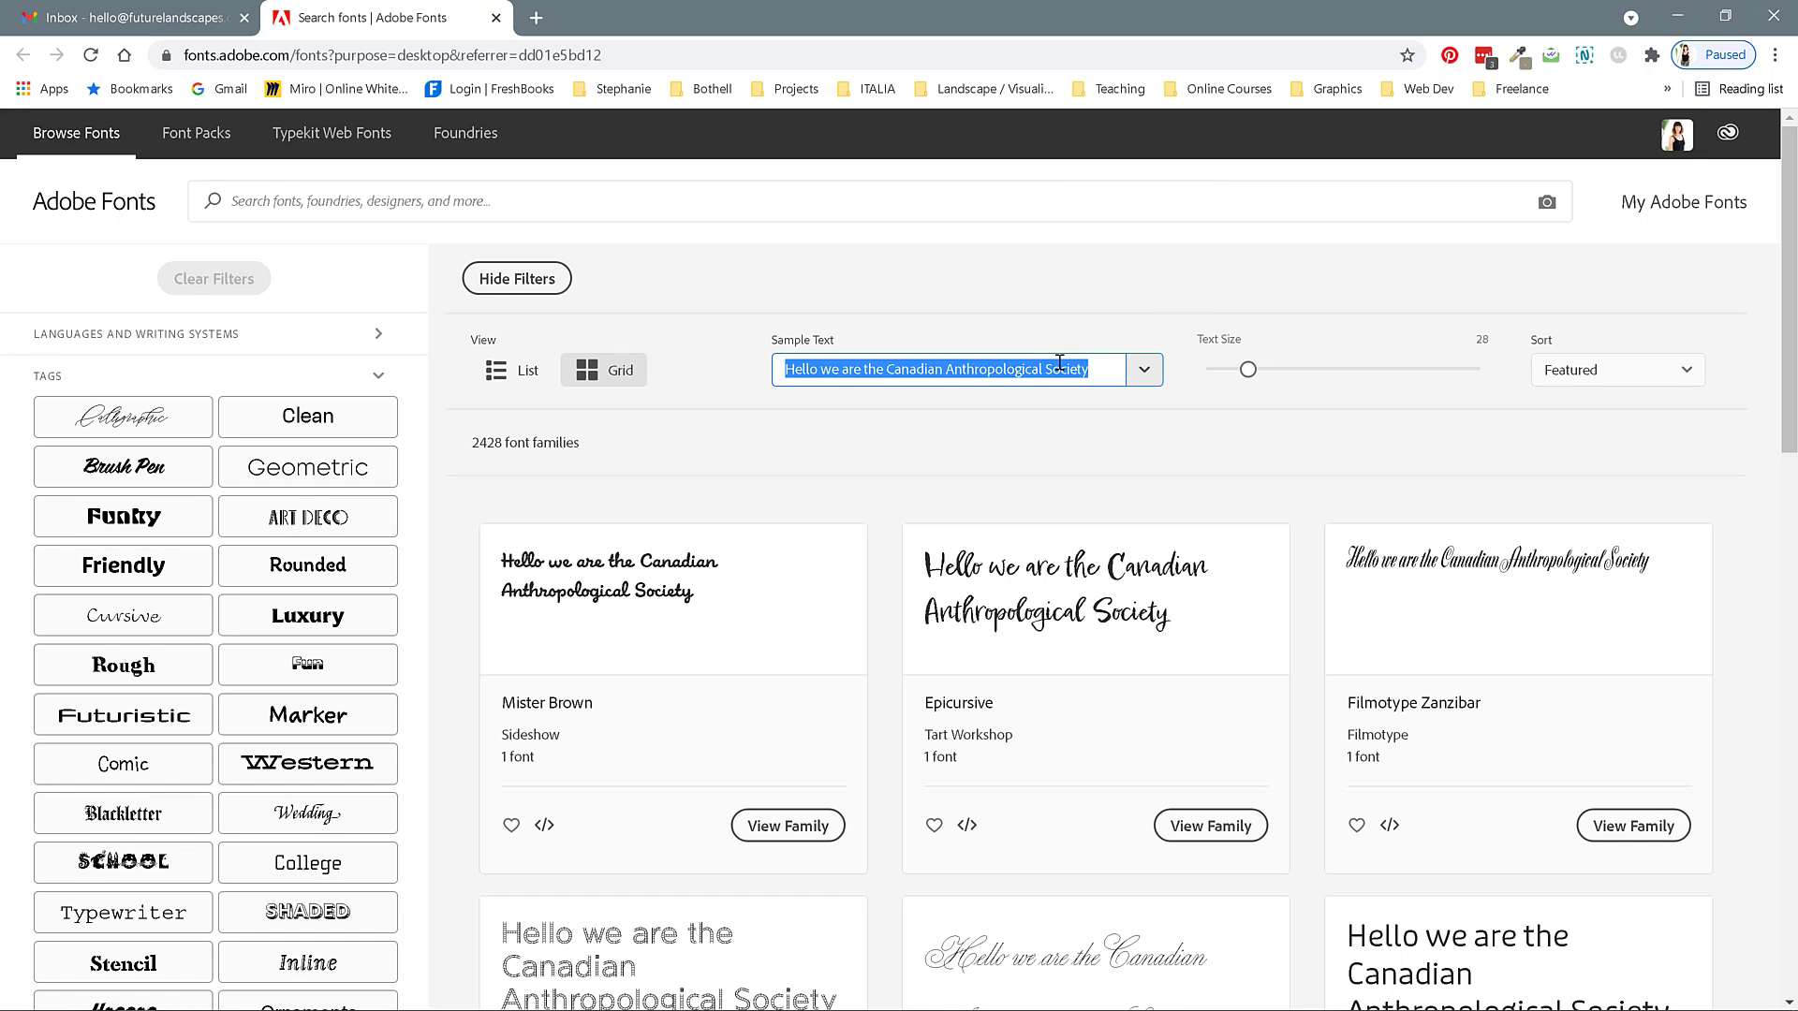
type("Hi, I'm Stephanie")
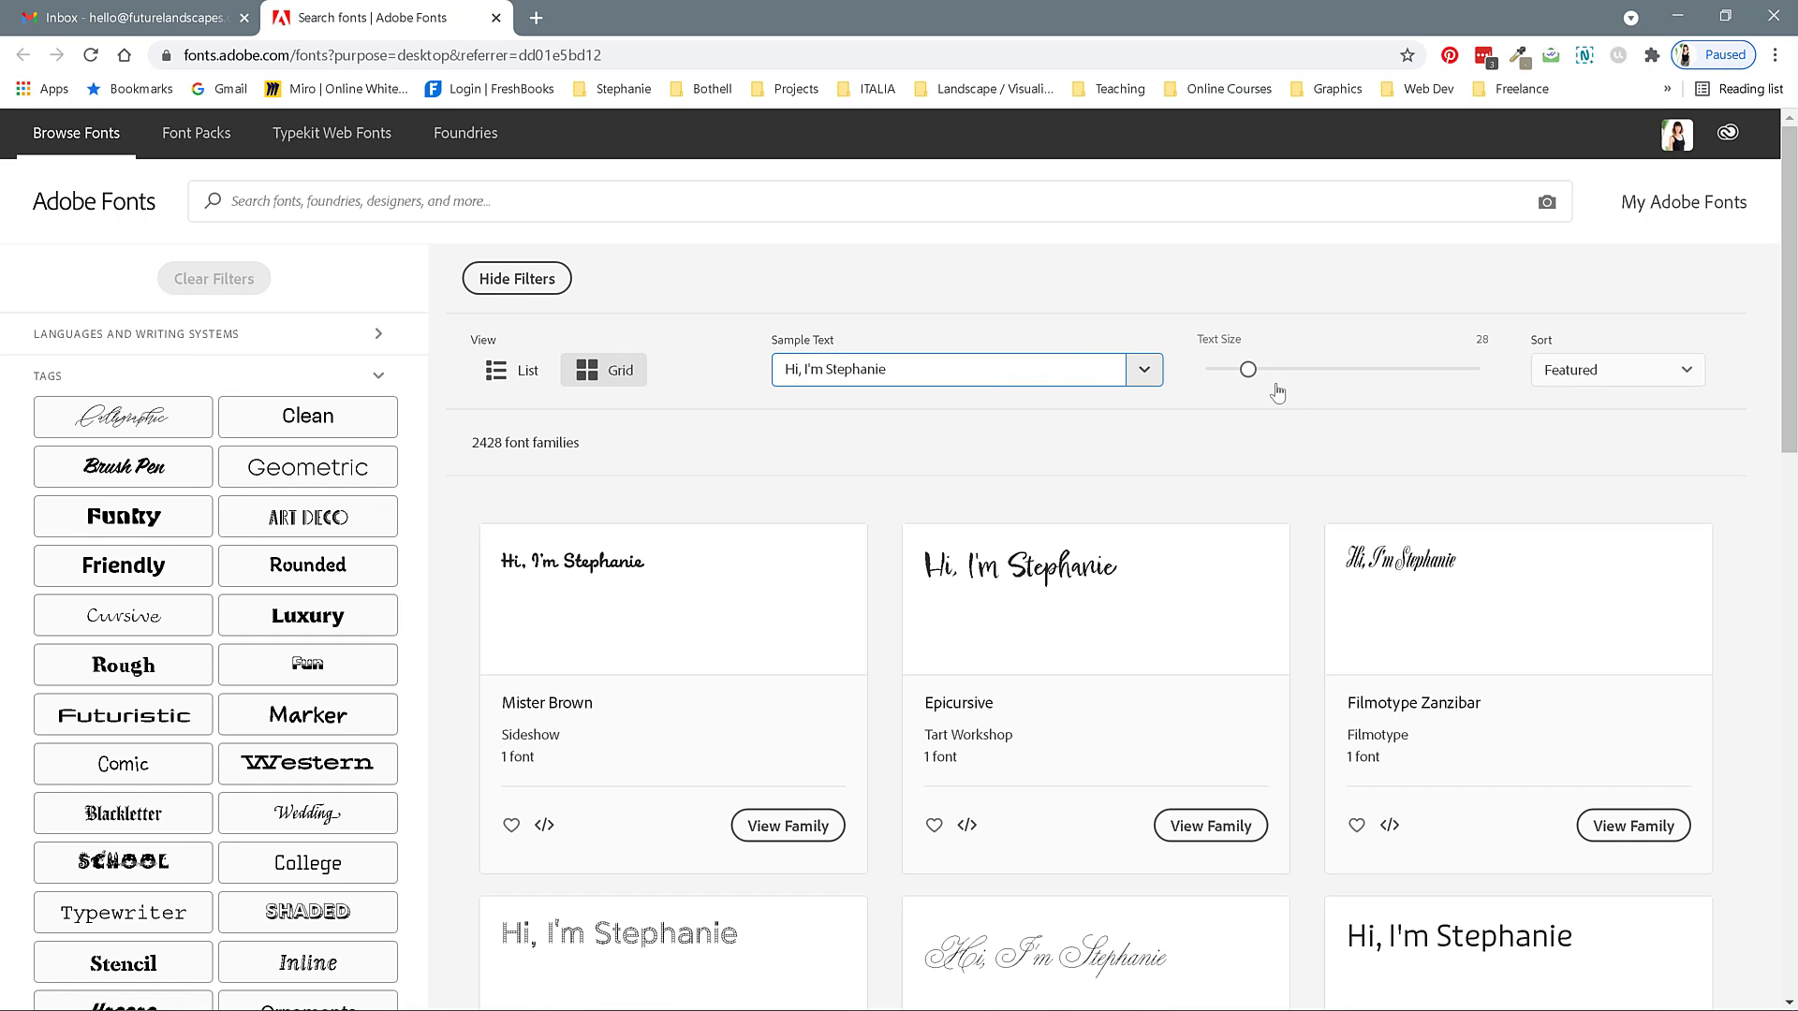
left_click_drag(1247, 370, 1286, 370)
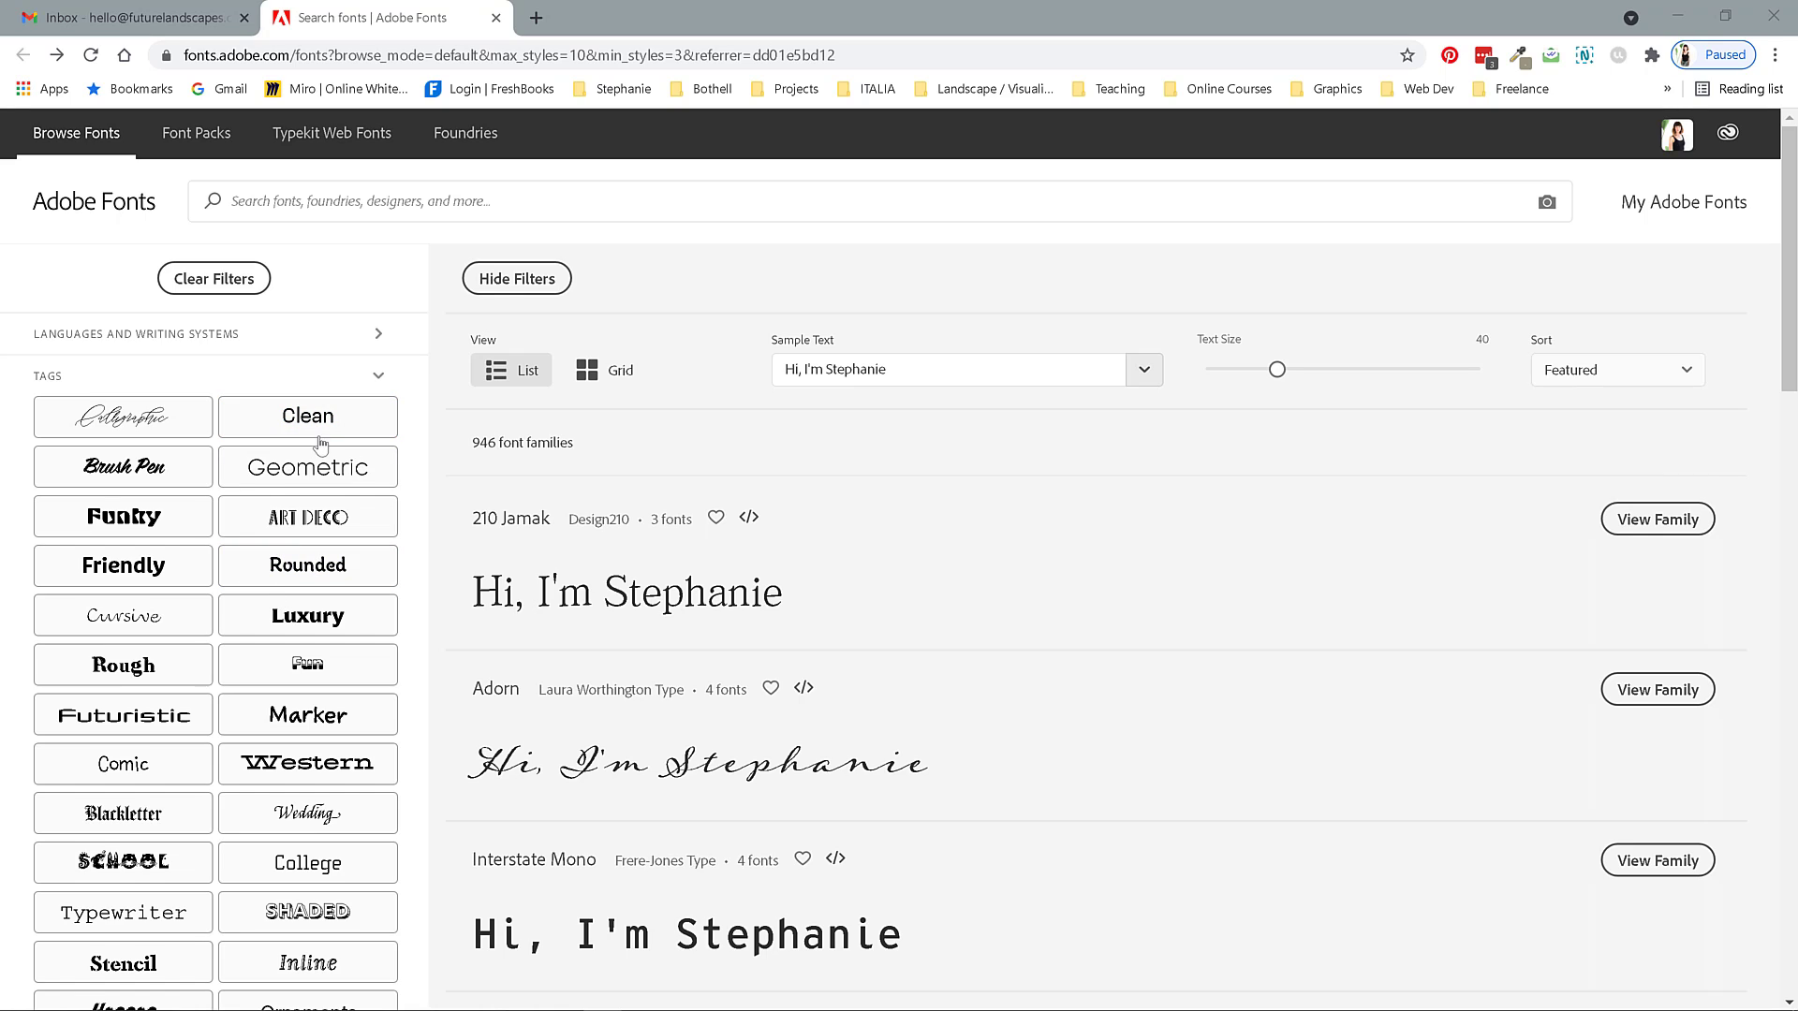
Collapse the tag list and set the classification filter to Sans Serif only.
left_click(379, 379)
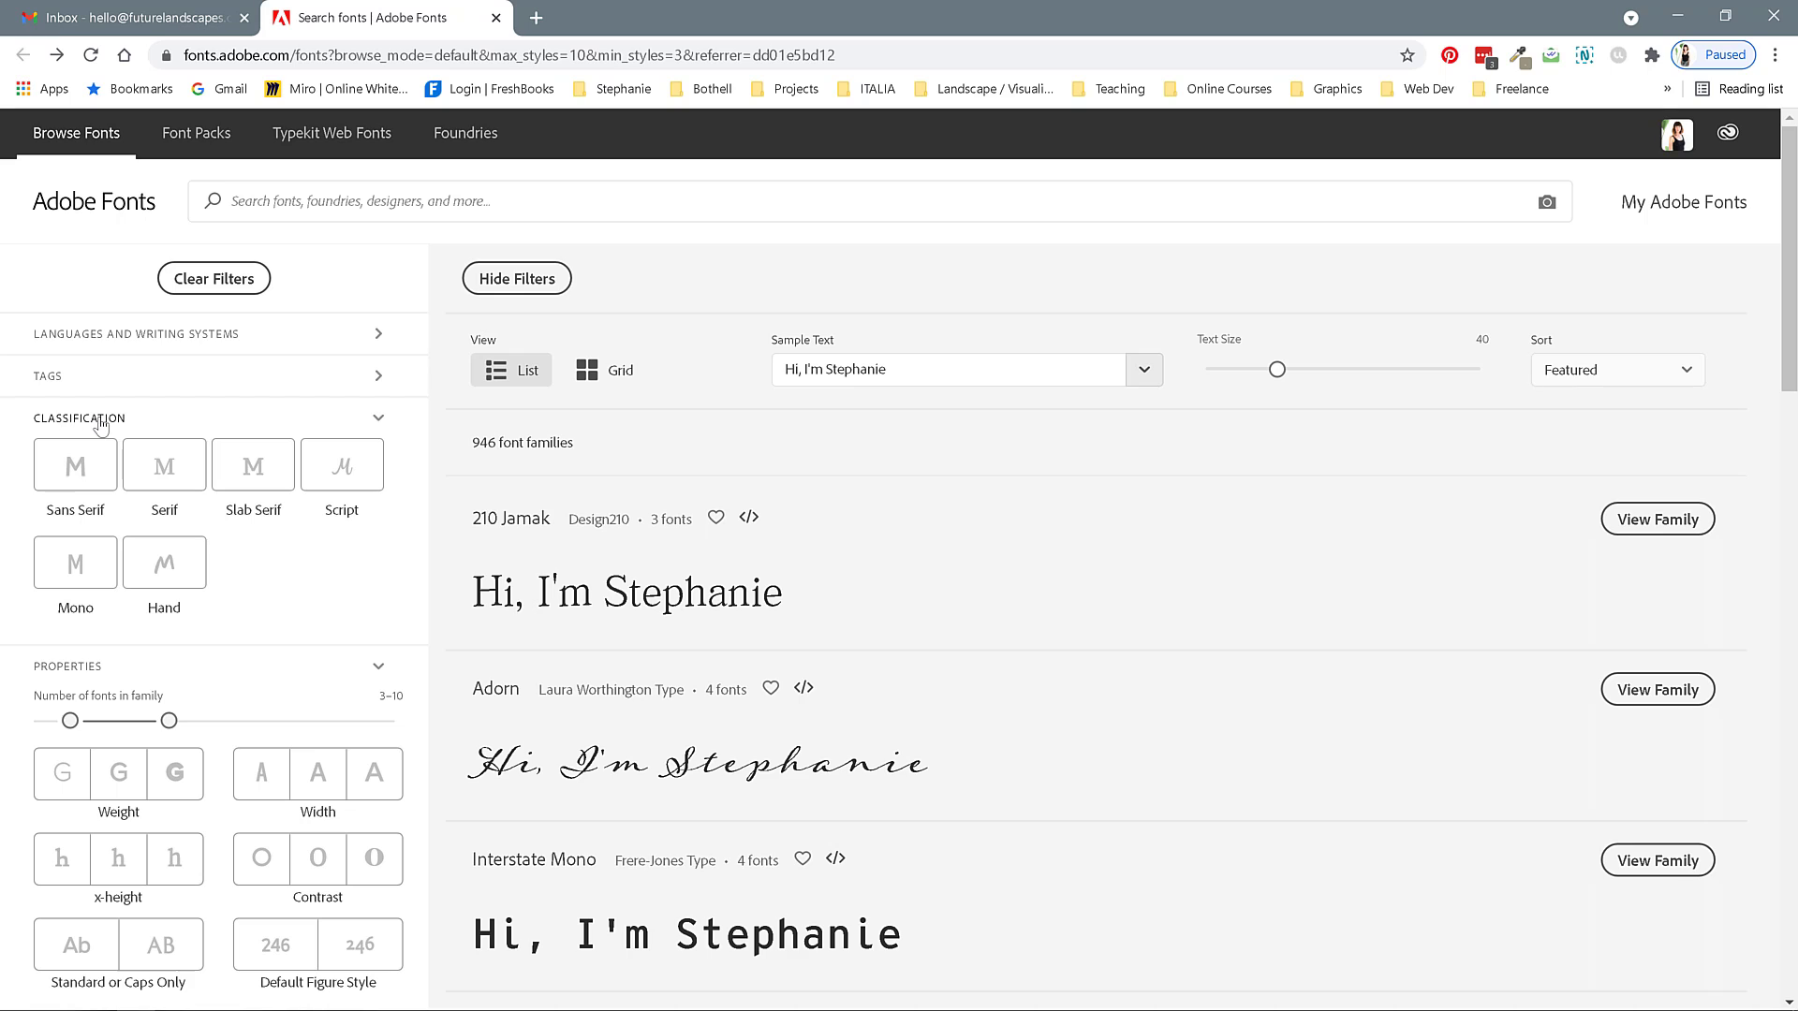
left_click(72, 477)
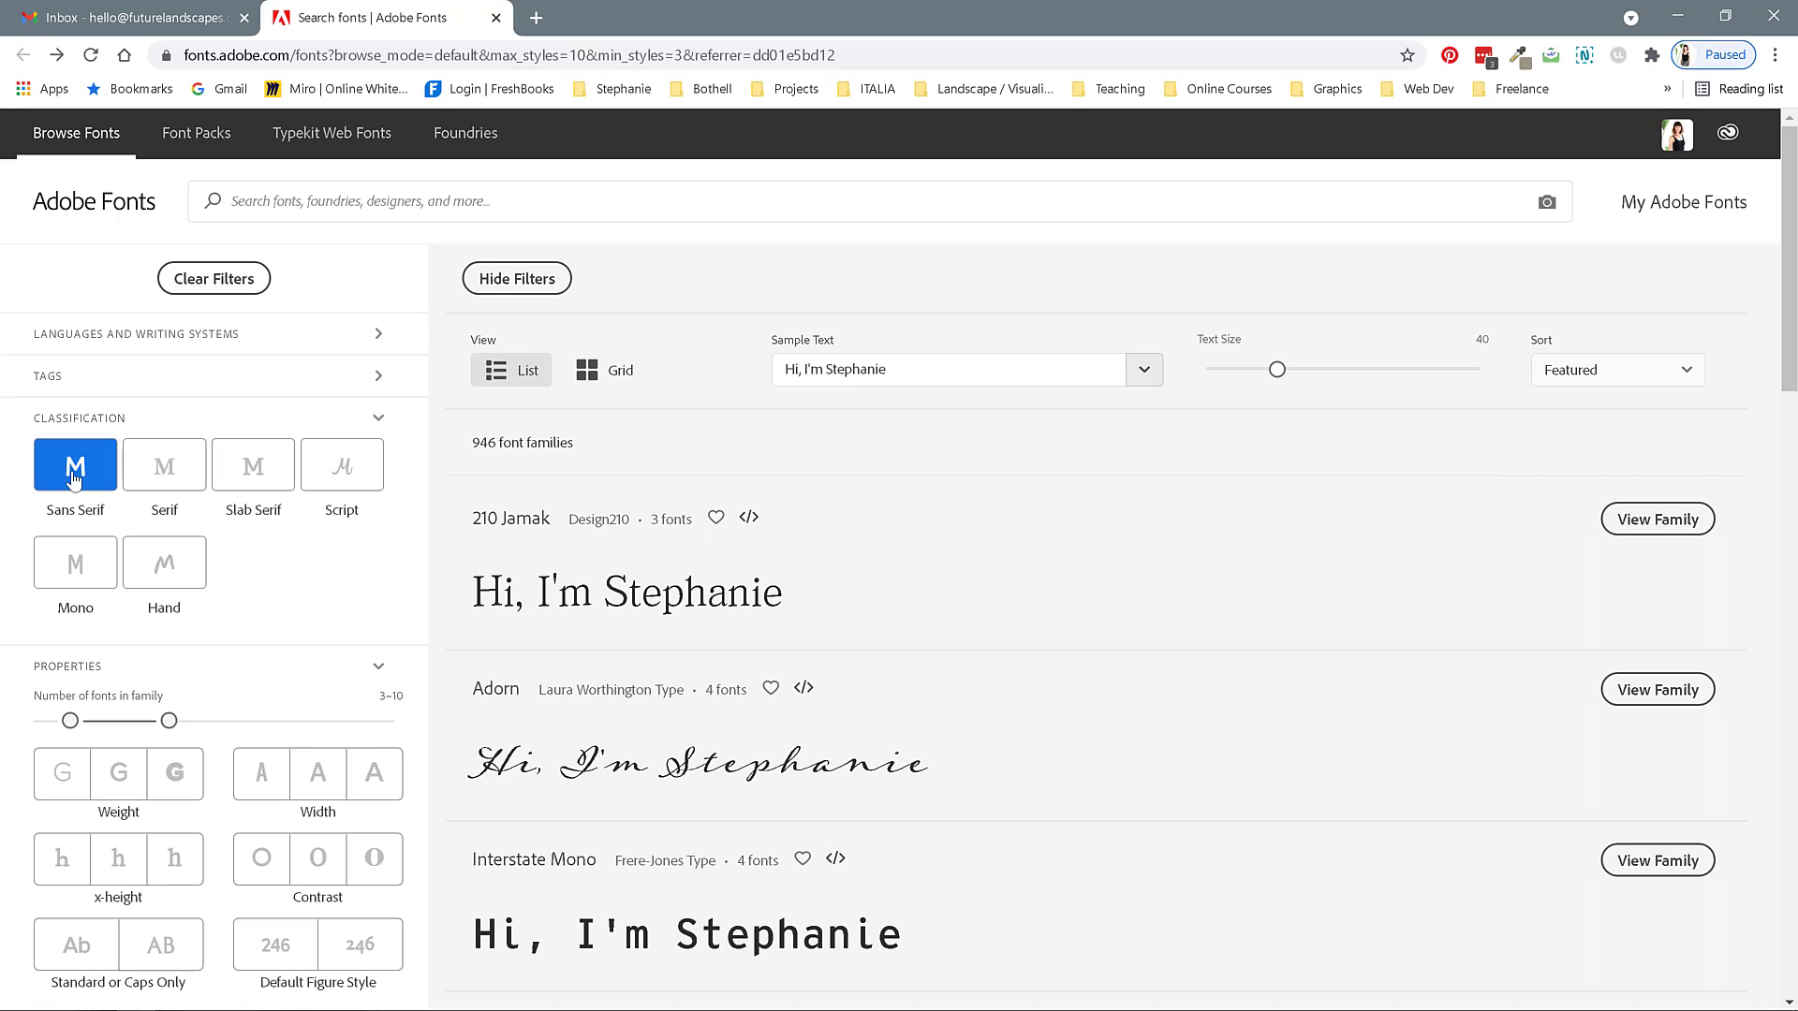
left_click(187, 461)
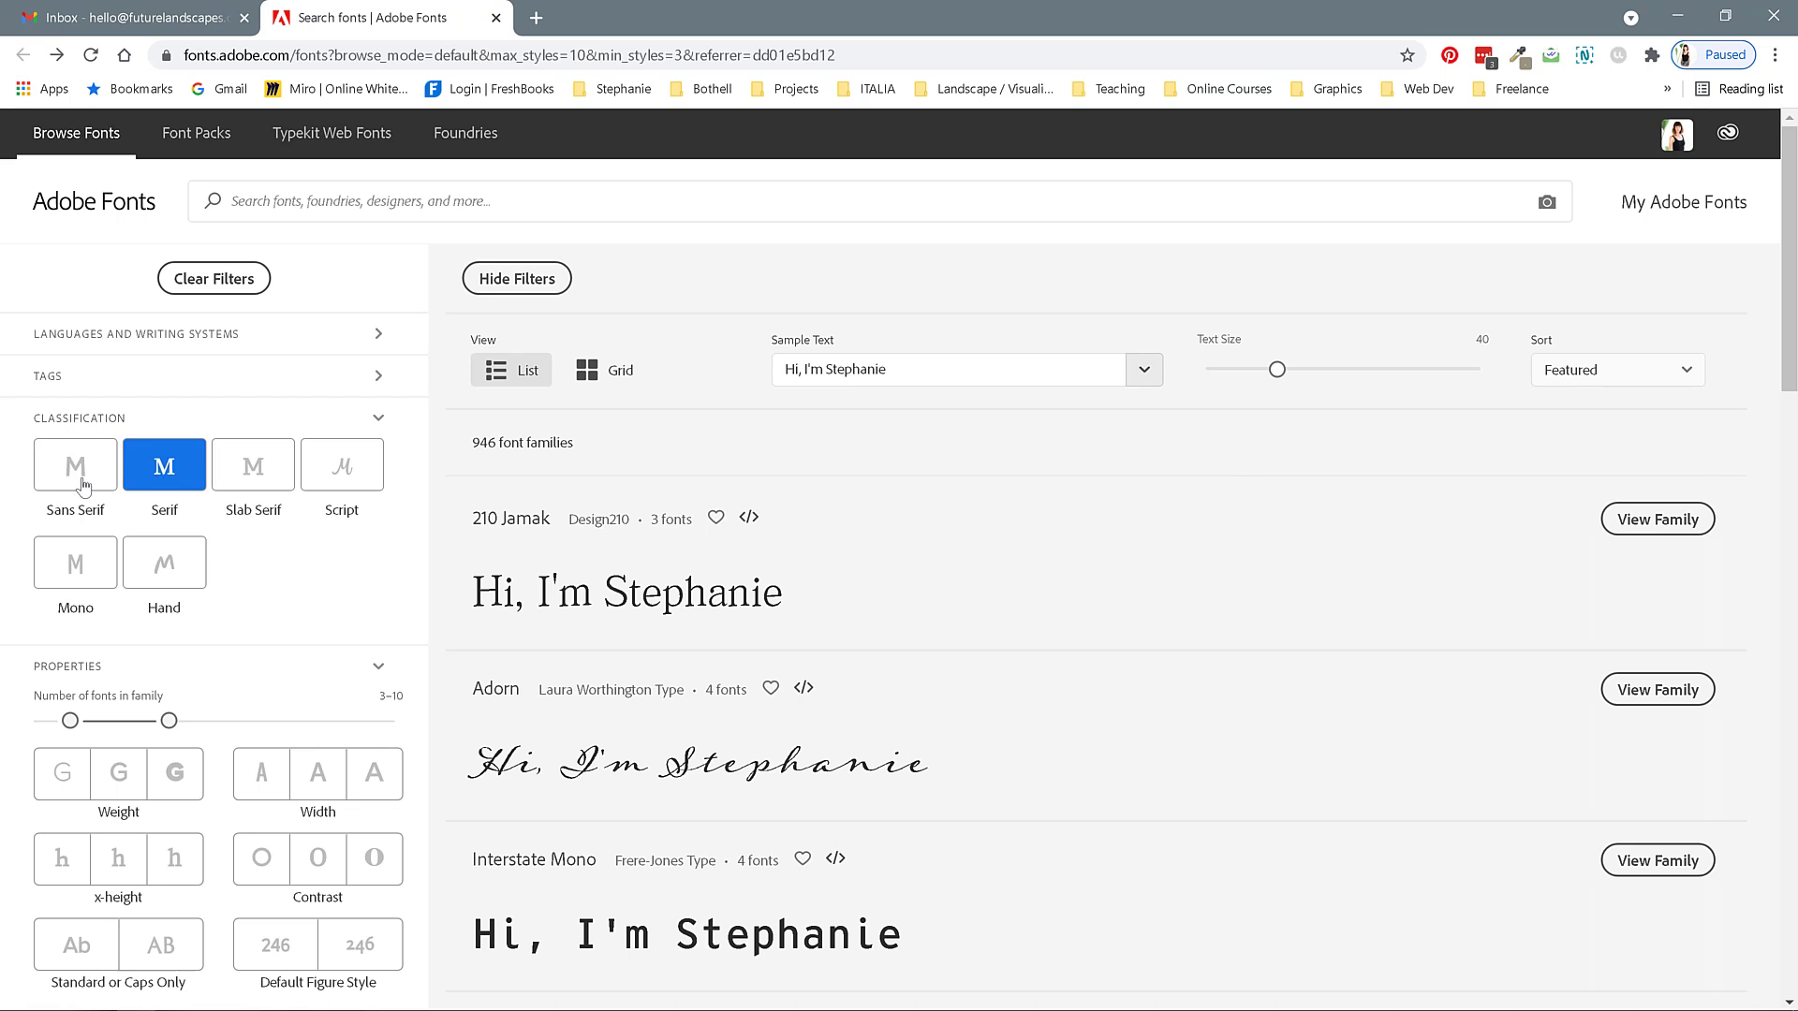
left_click(114, 479)
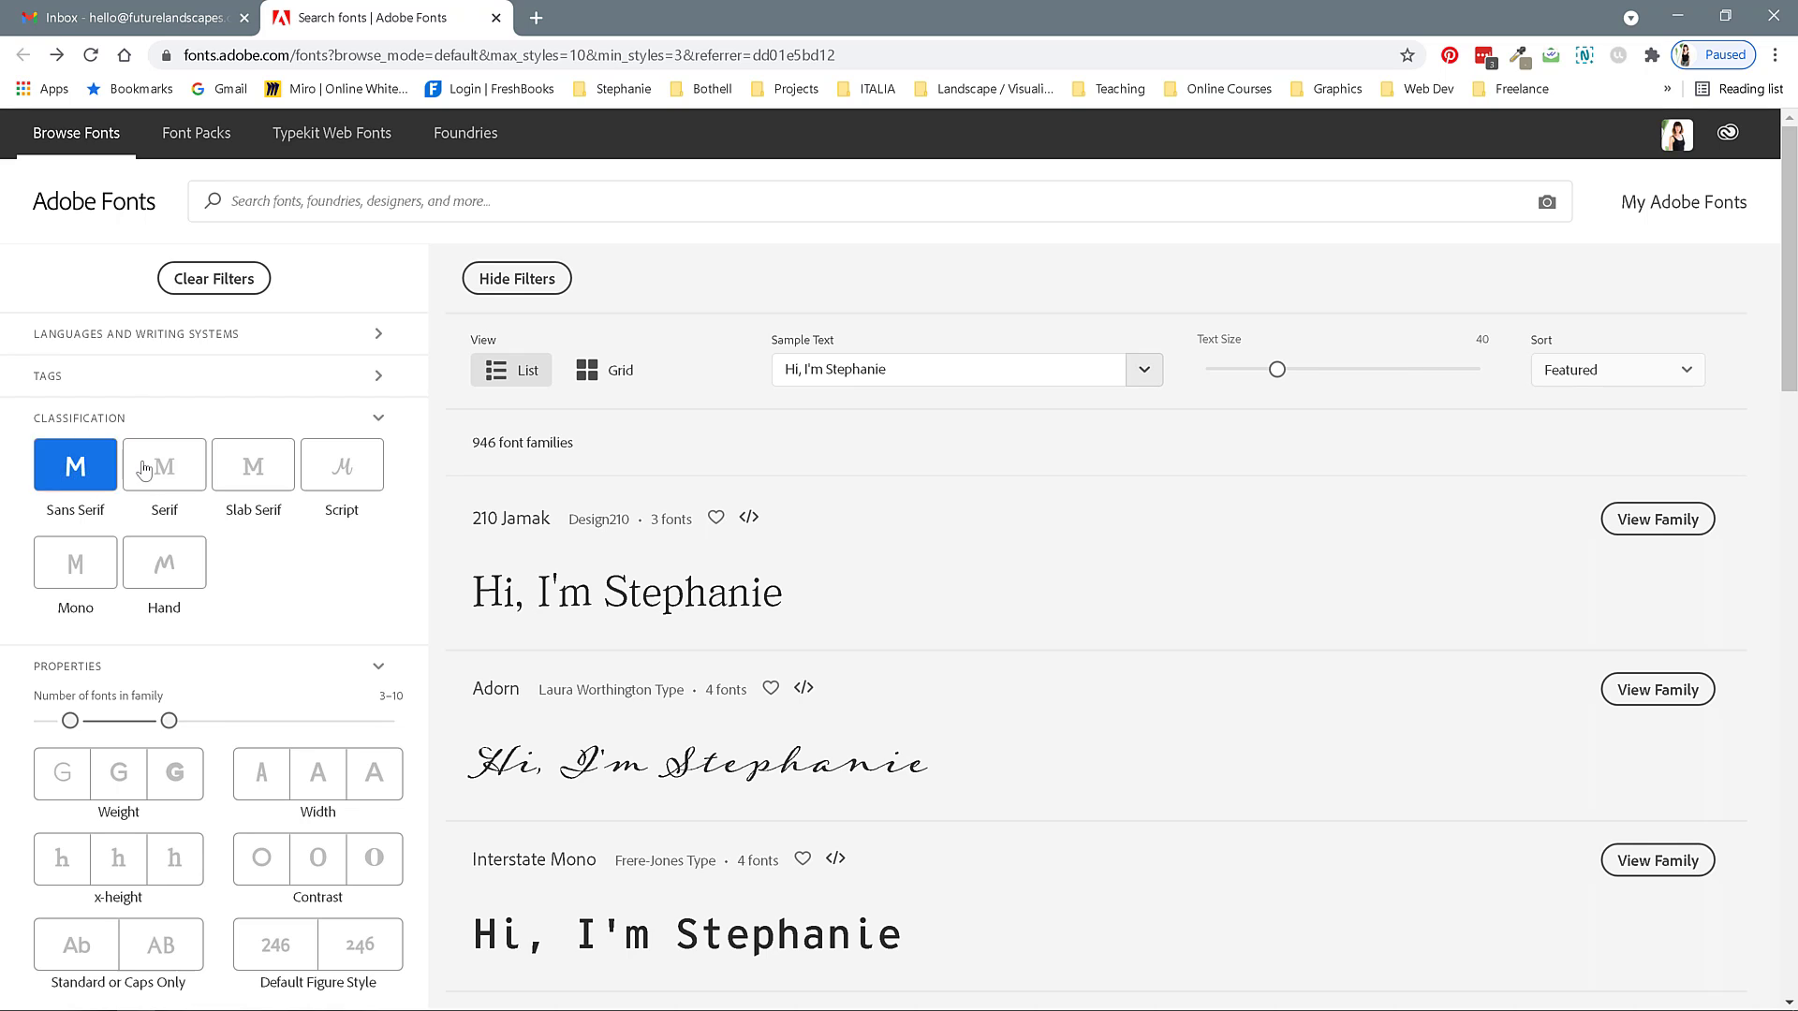
left_click(141, 468)
left_click(249, 480)
left_click(329, 480)
left_click(164, 567)
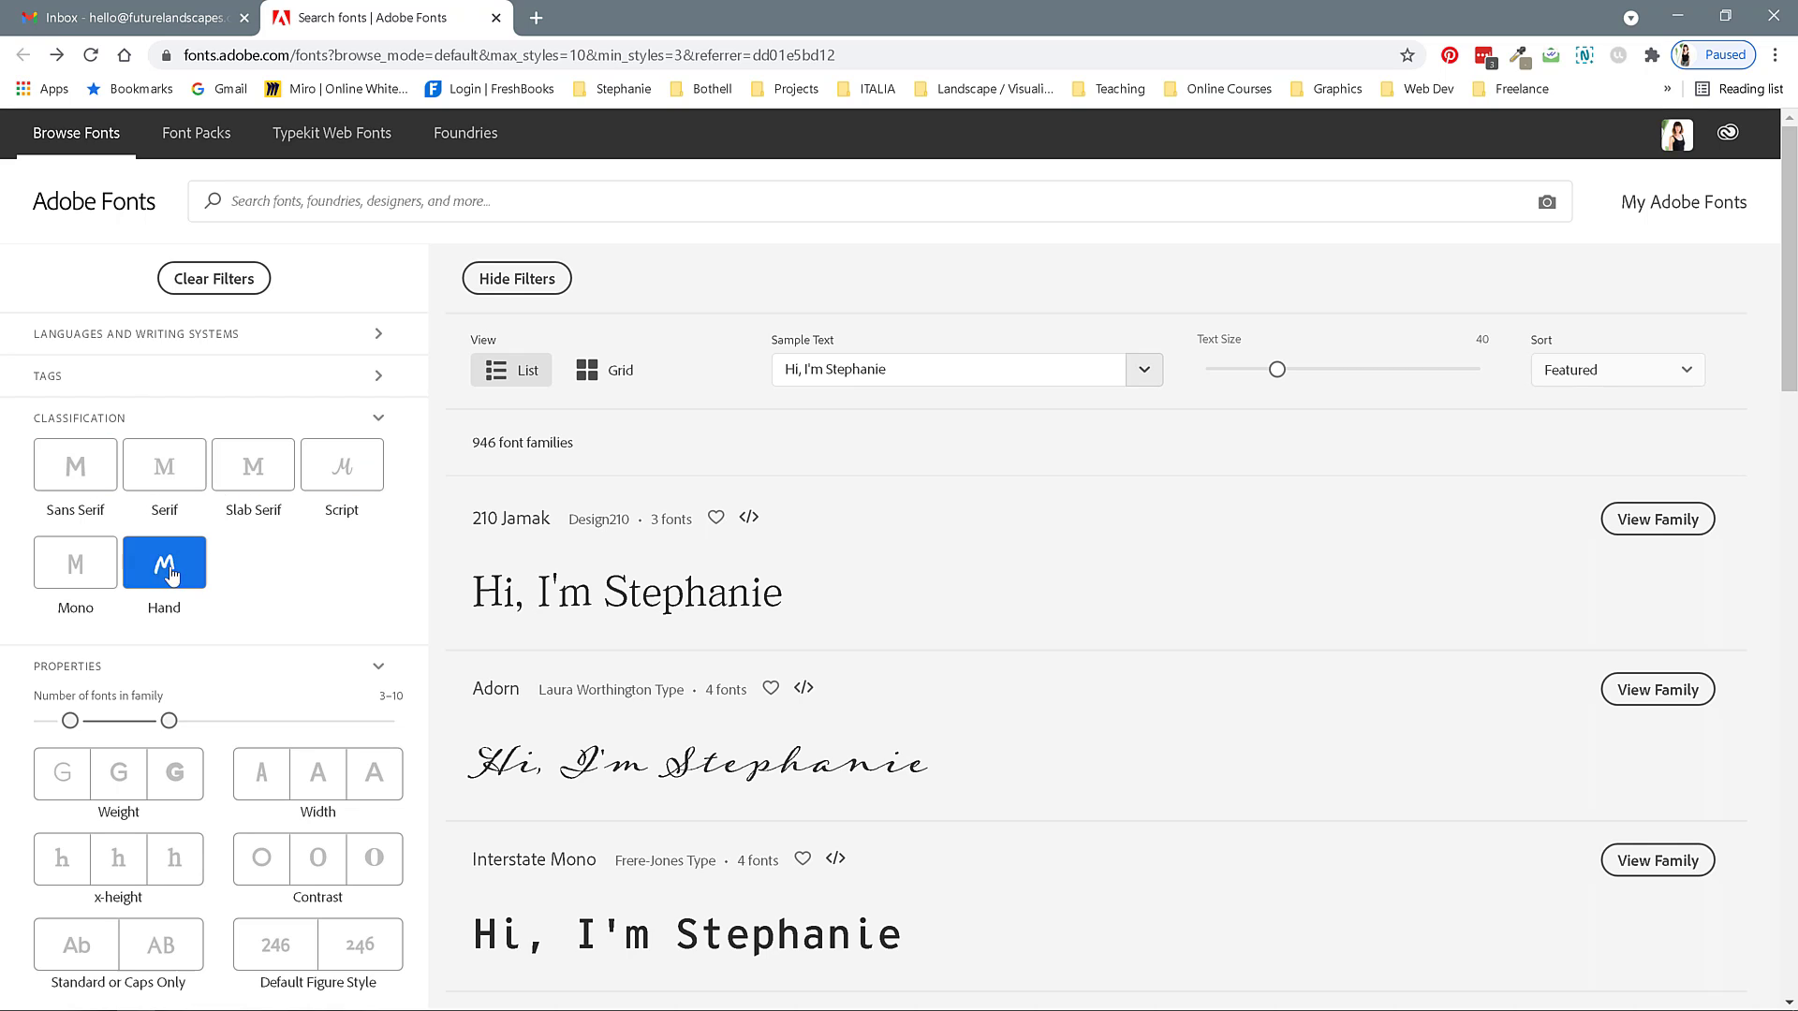
left_click(80, 567)
left_click(159, 566)
left_click(253, 473)
left_click(309, 483)
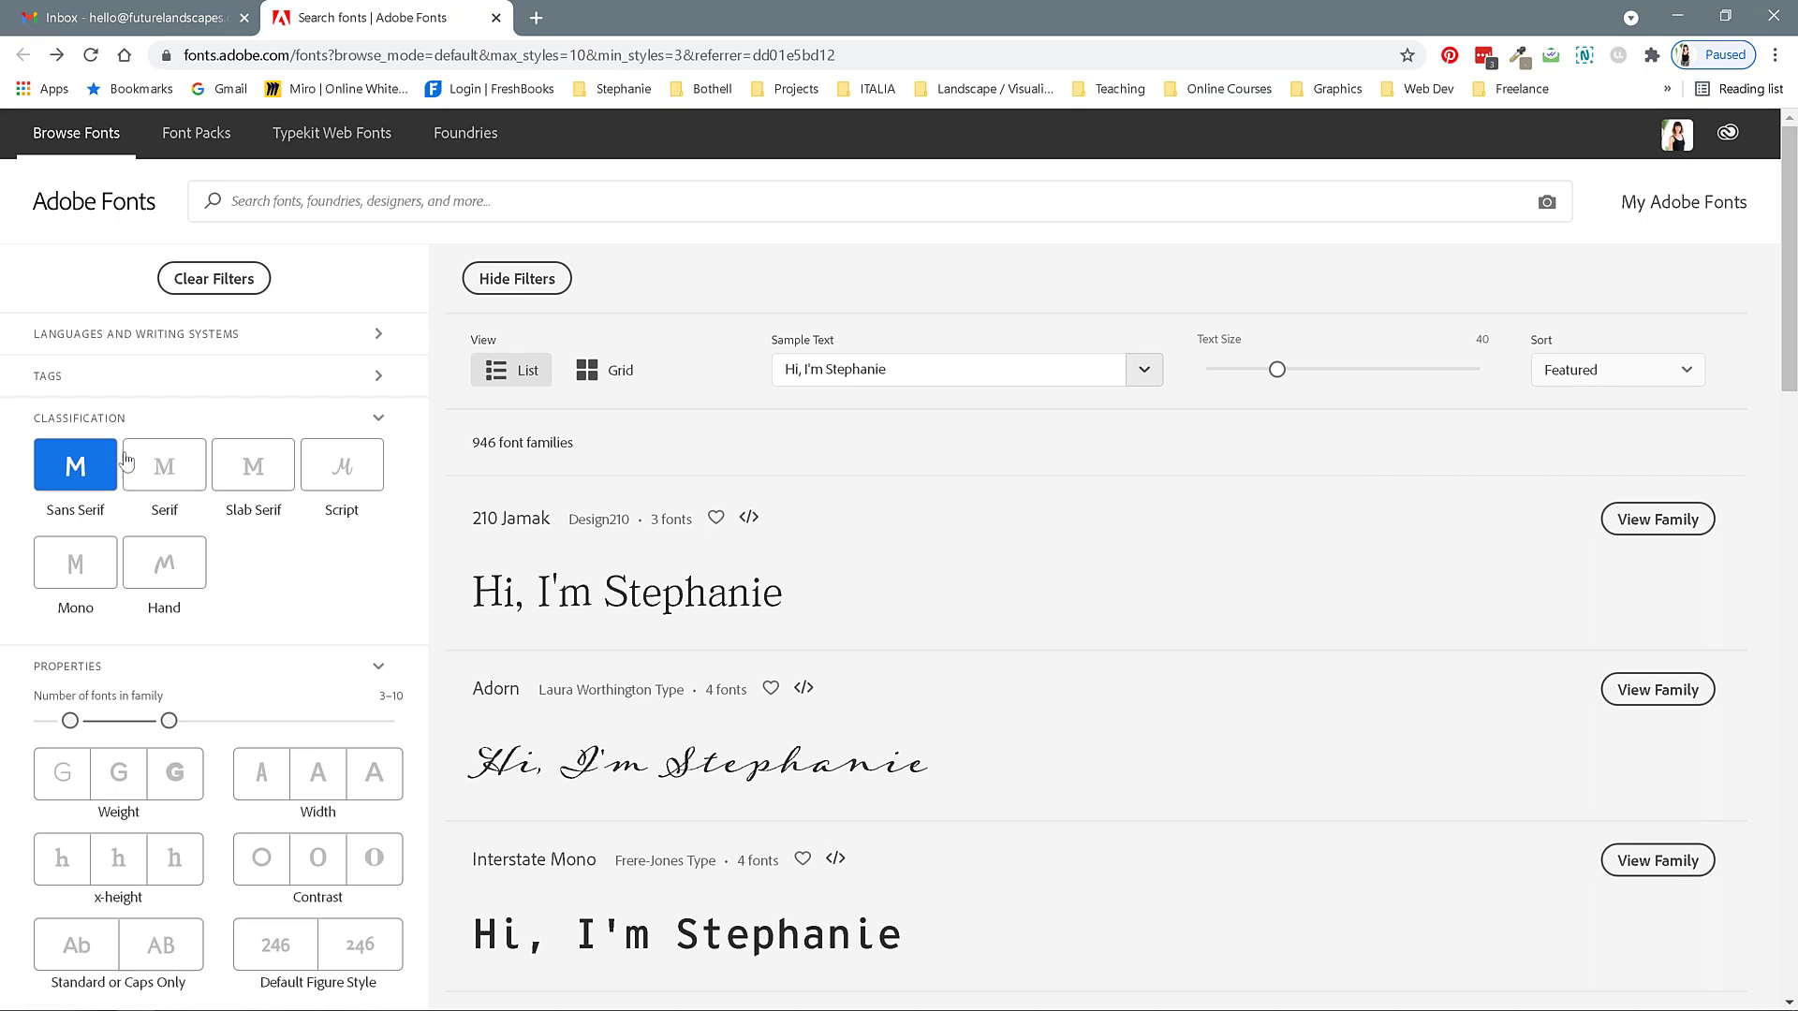
left_click(65, 474)
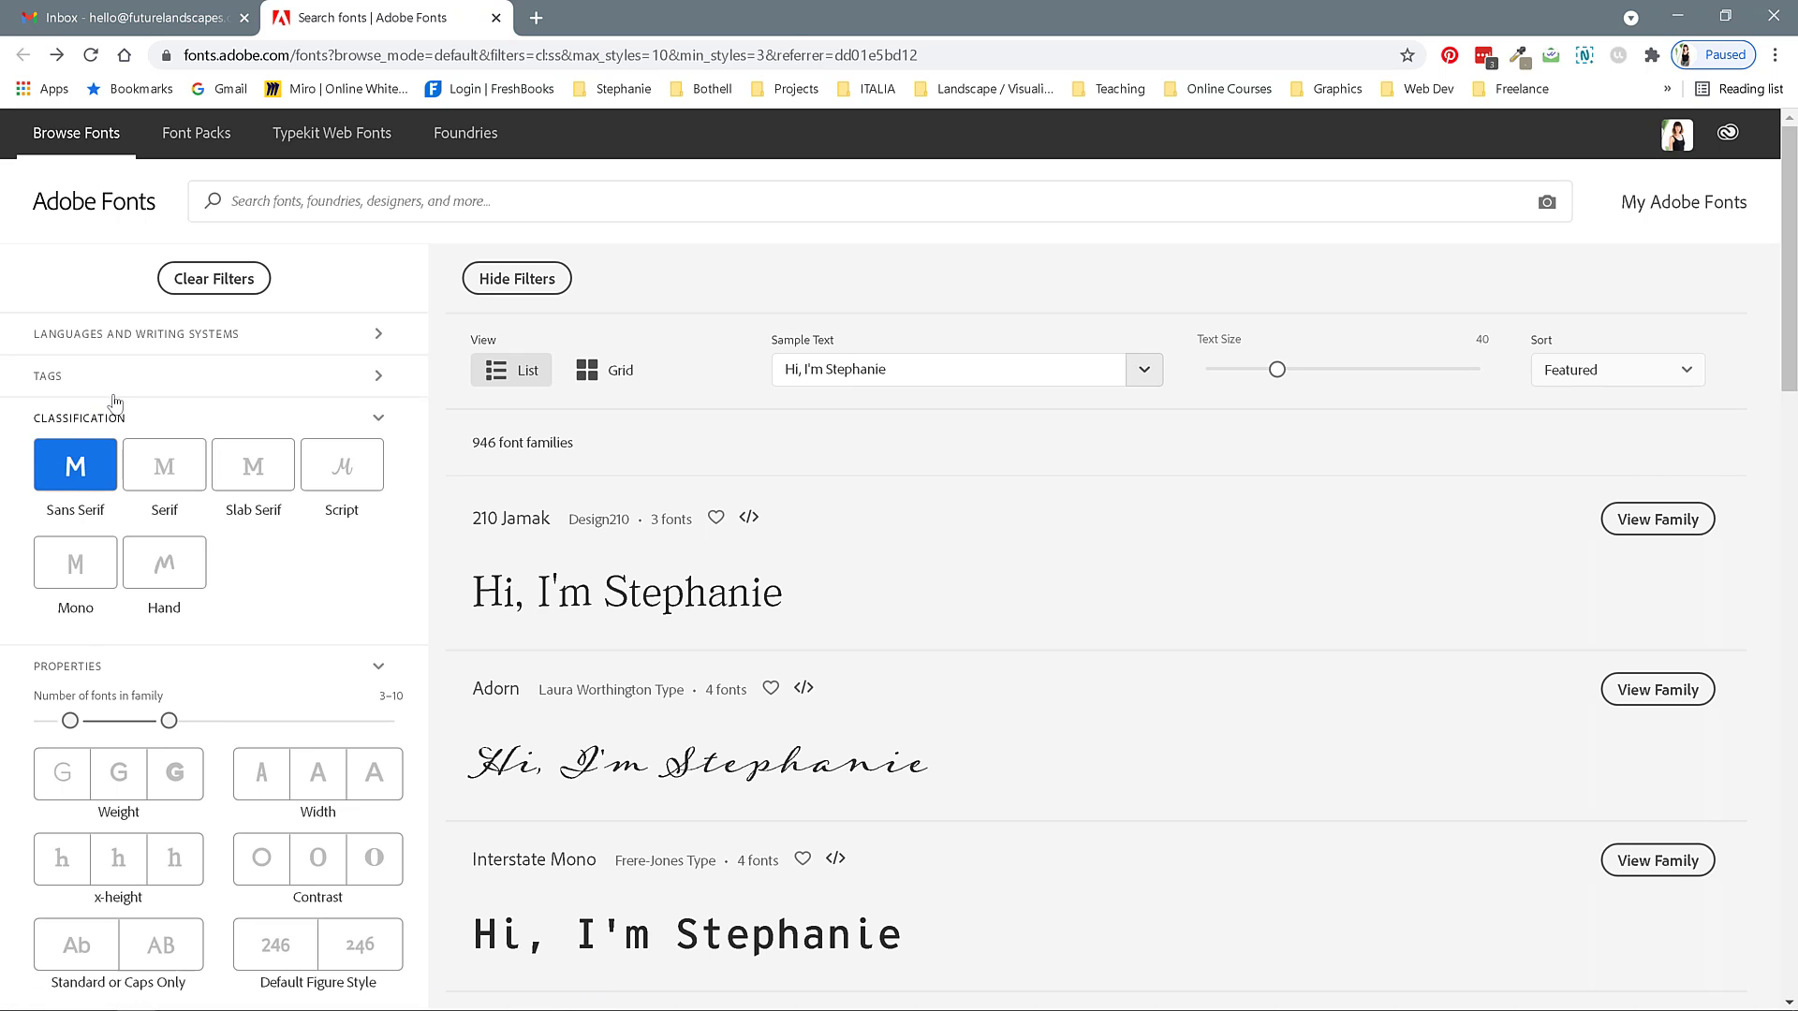
Try limiting the number-of-fonts-in-family filter to single-font families, then return it to 3–10.
scroll(271, 556, "down", 1)
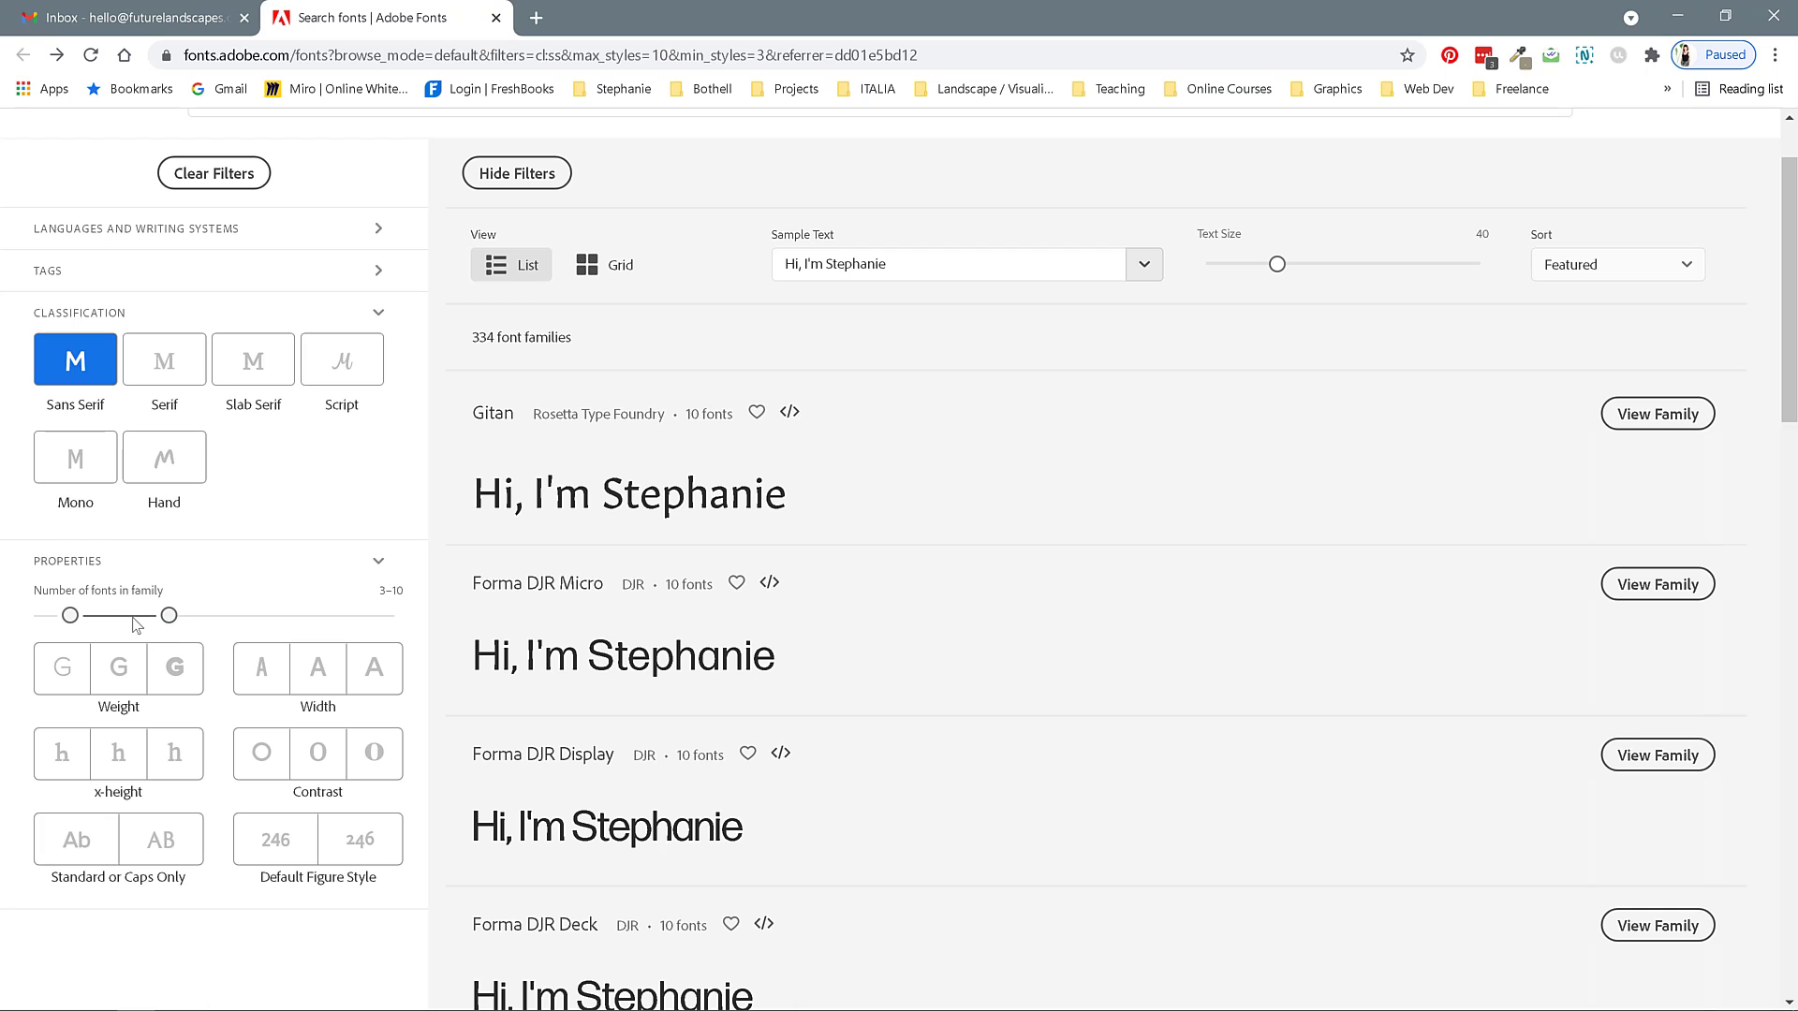
left_click_drag(70, 615, 23, 621)
left_click_drag(169, 613, 11, 622)
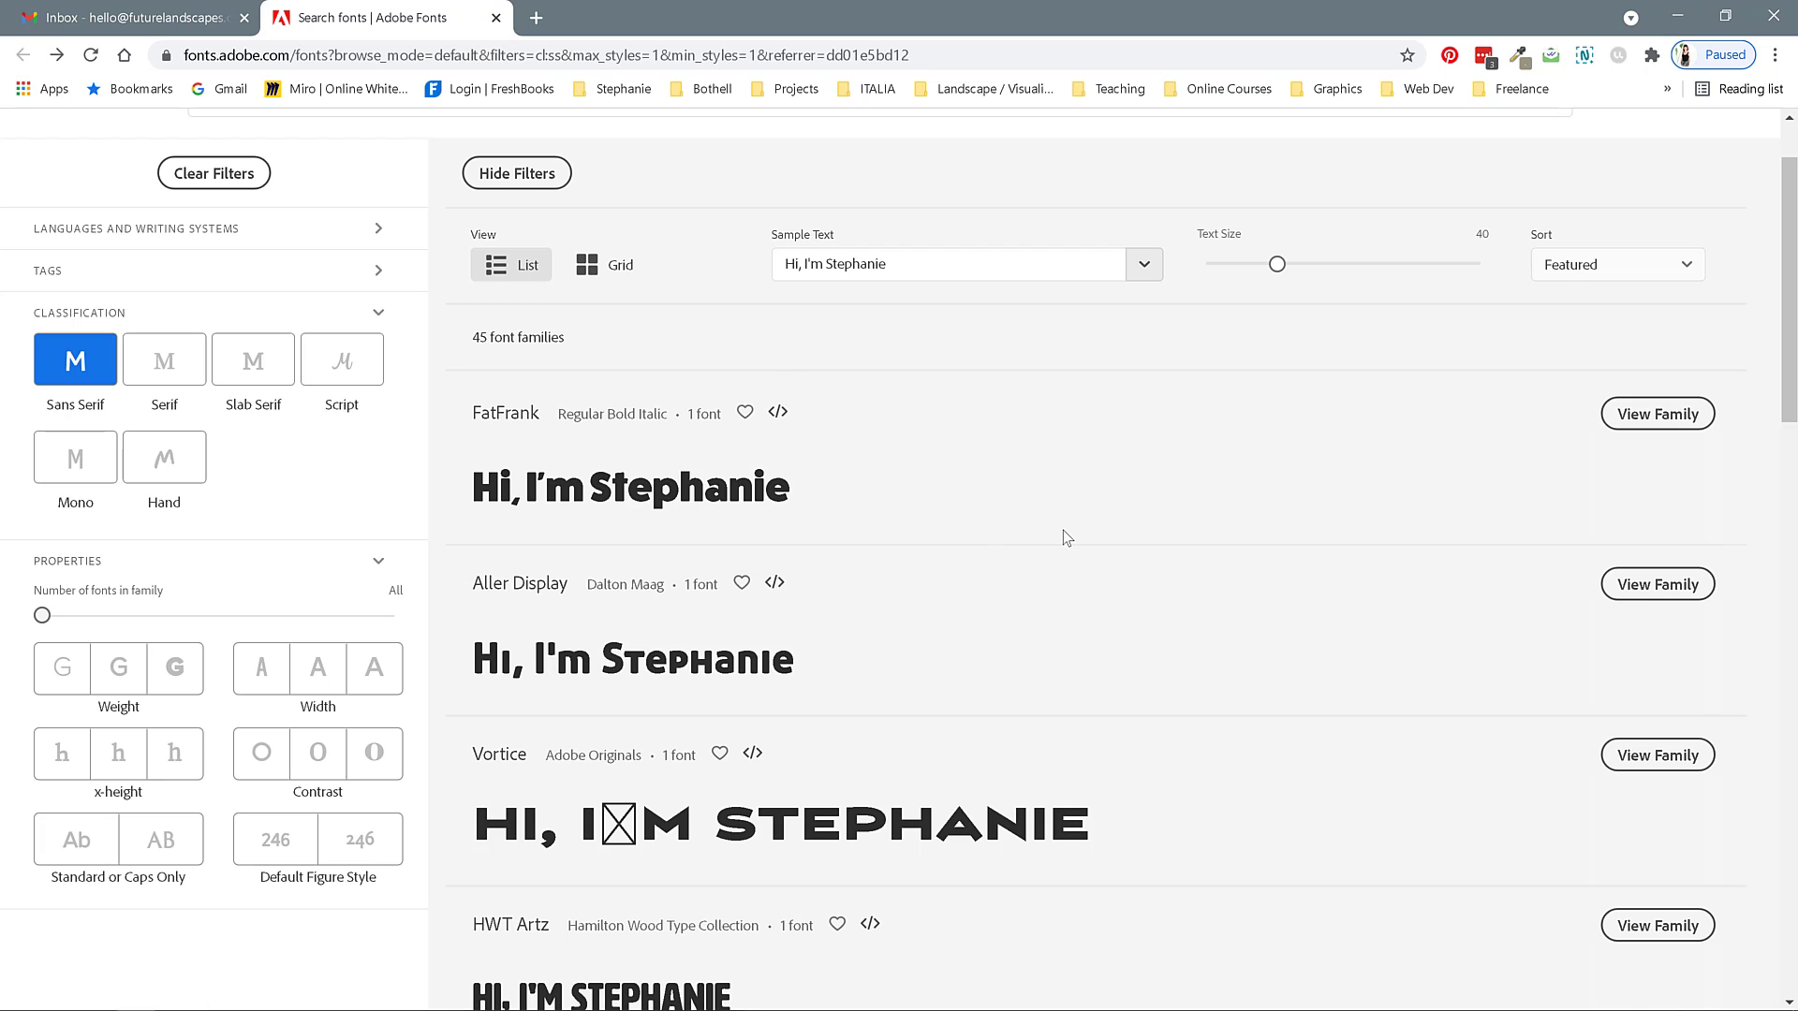
left_click(717, 414)
mouse_move(723, 413)
left_mouse_down()
mouse_move(688, 414)
mouse_move(719, 414)
left_mouse_up()
left_click(718, 414)
left_click(708, 415)
left_click(717, 416)
left_click_drag(42, 615, 169, 615)
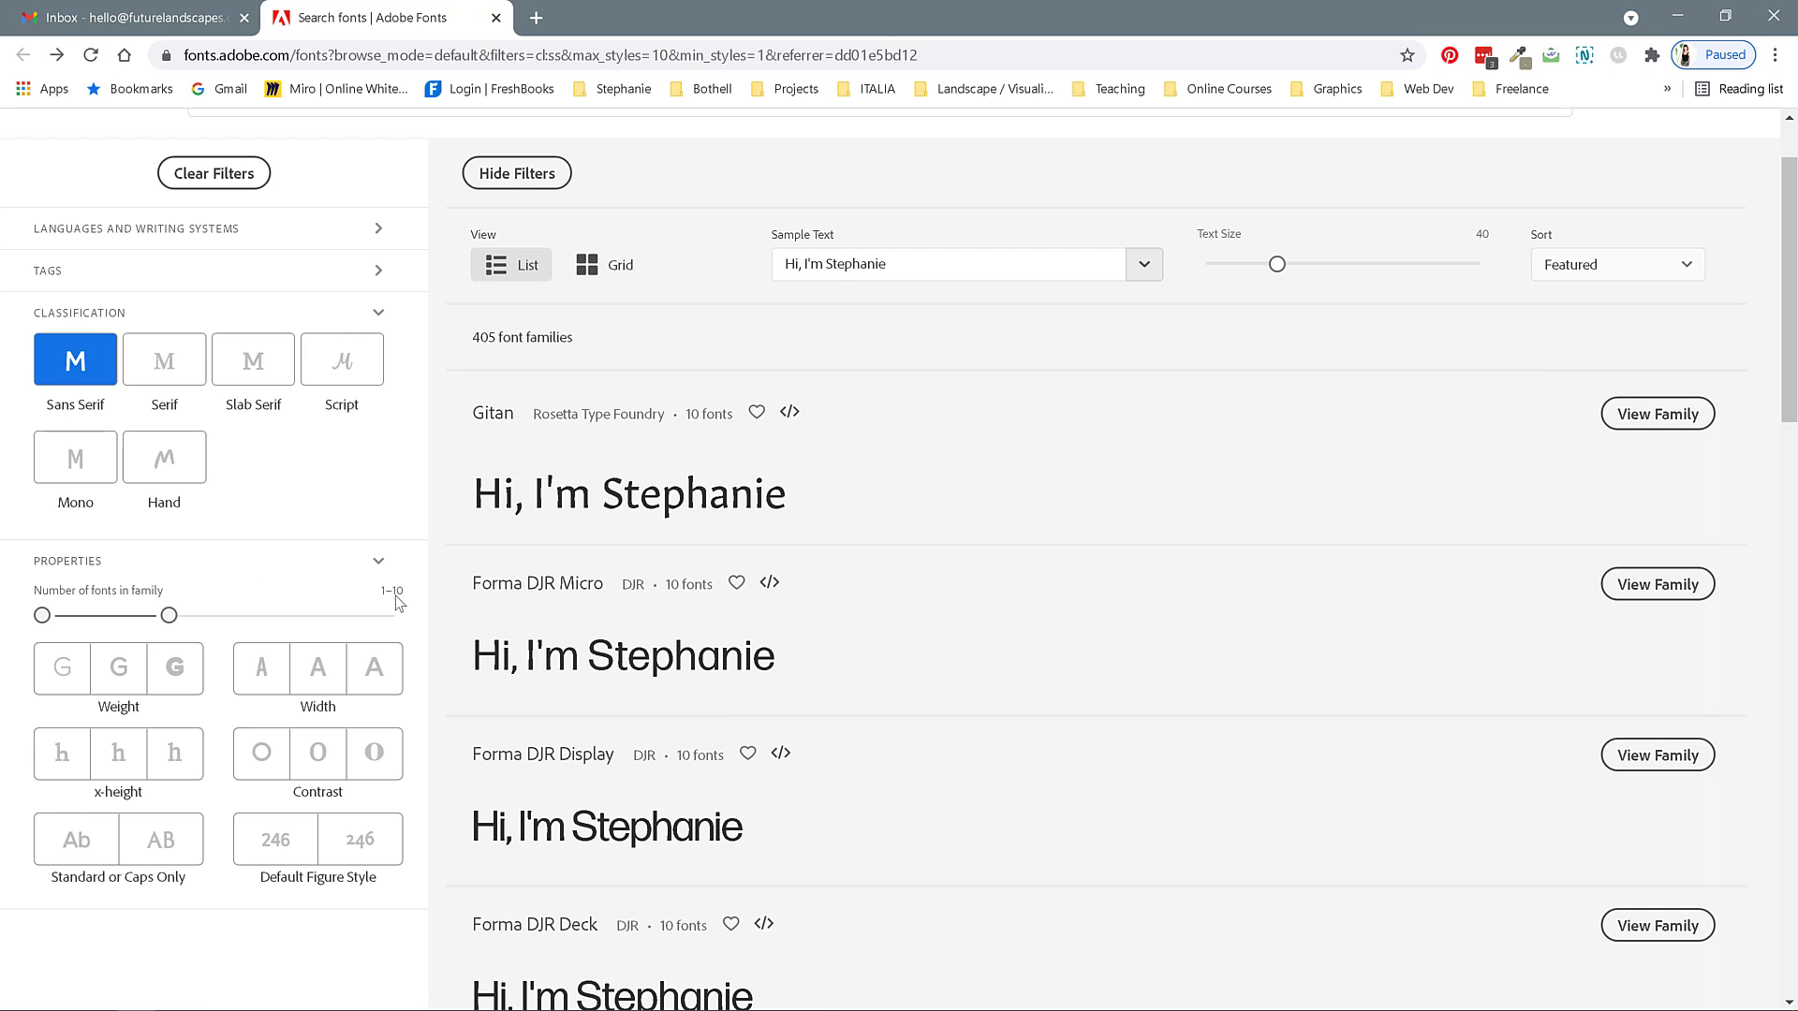
left_click_drag(42, 615, 71, 615)
Expand the tag list and add the Geometric tag filter.
scroll(375, 468, "up", 1)
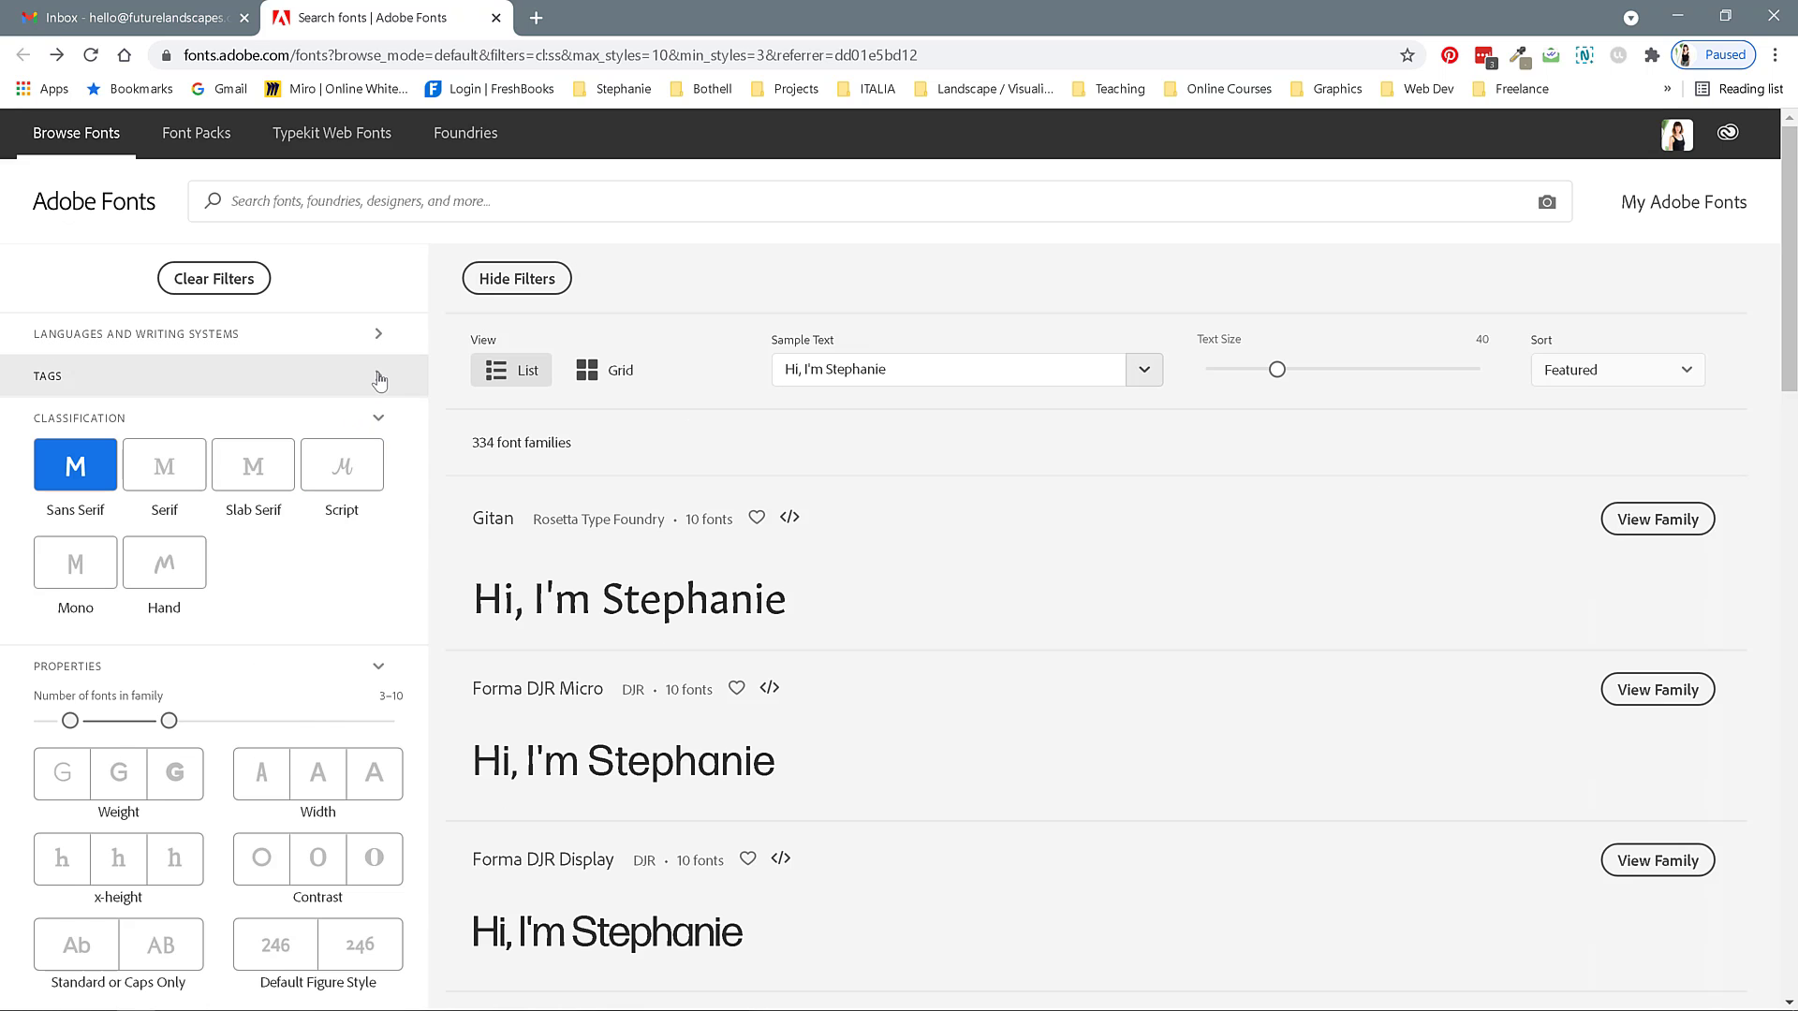
left_click(369, 376)
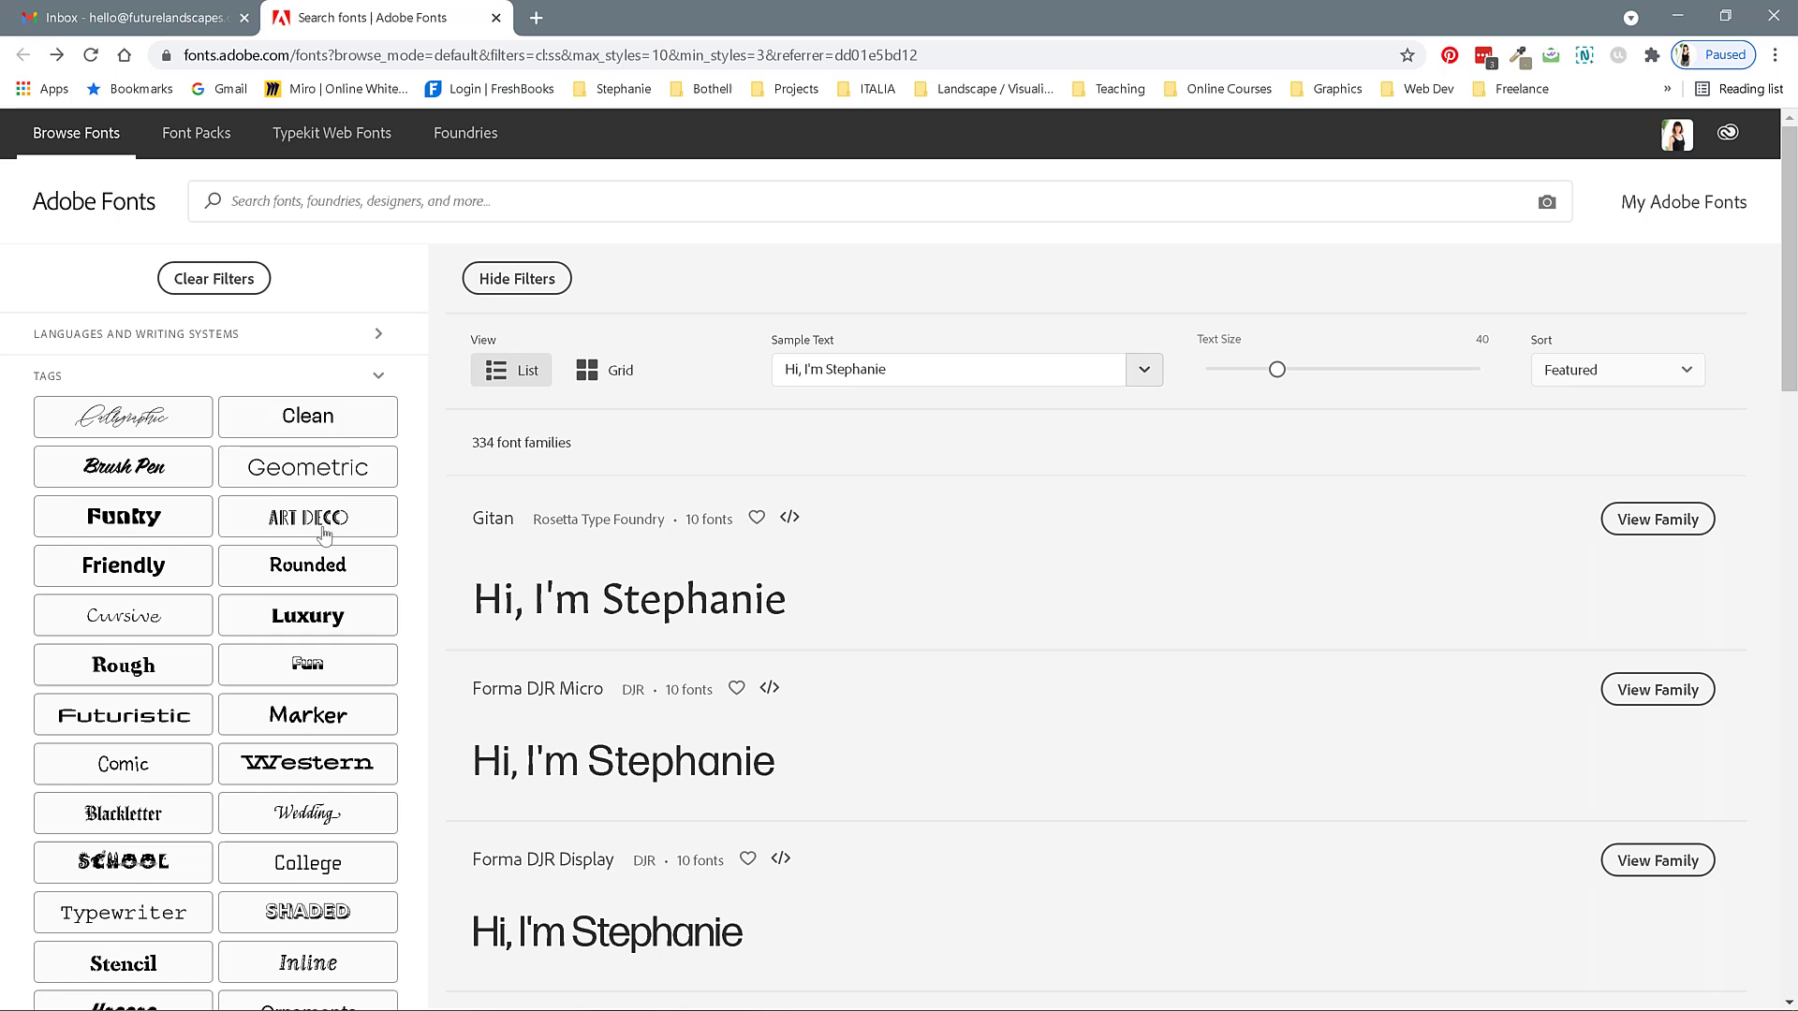
left_click(306, 464)
Open the Neuzeit Grotesk family page from the filtered results.
scroll(878, 683, "down", 2)
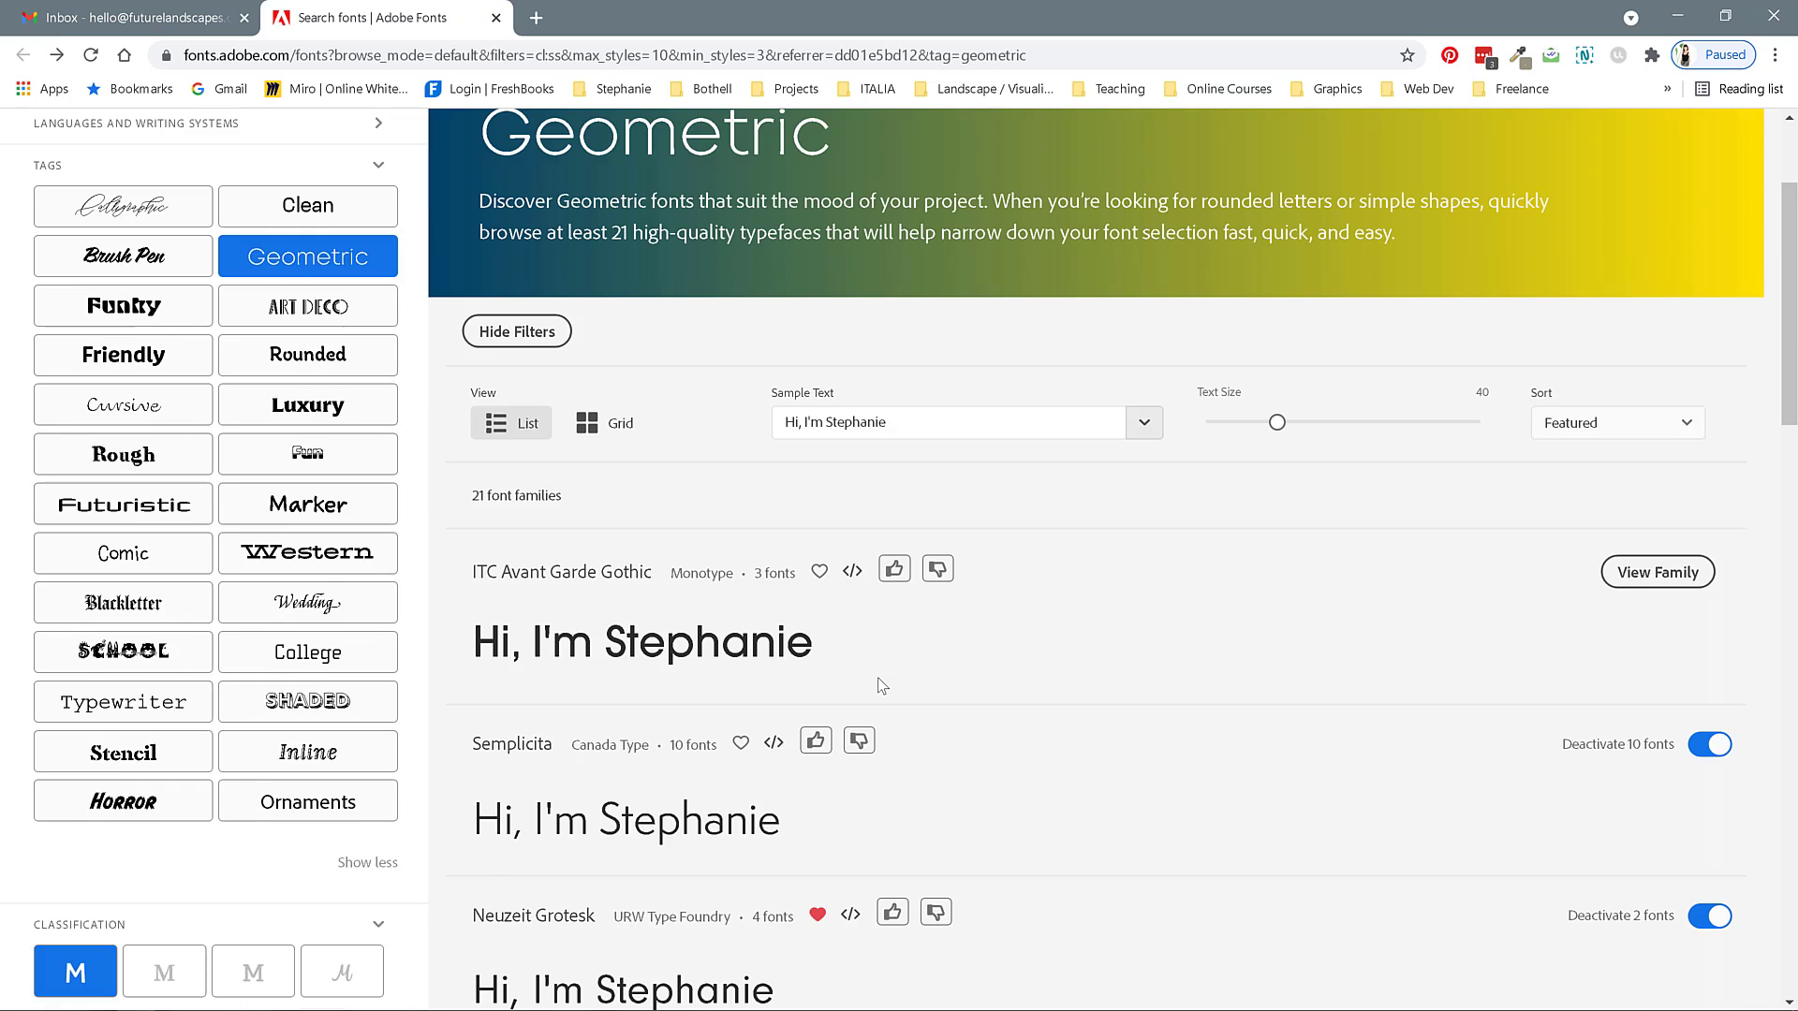
scroll(880, 684, "down", 1)
scroll(1168, 630, "down", 1)
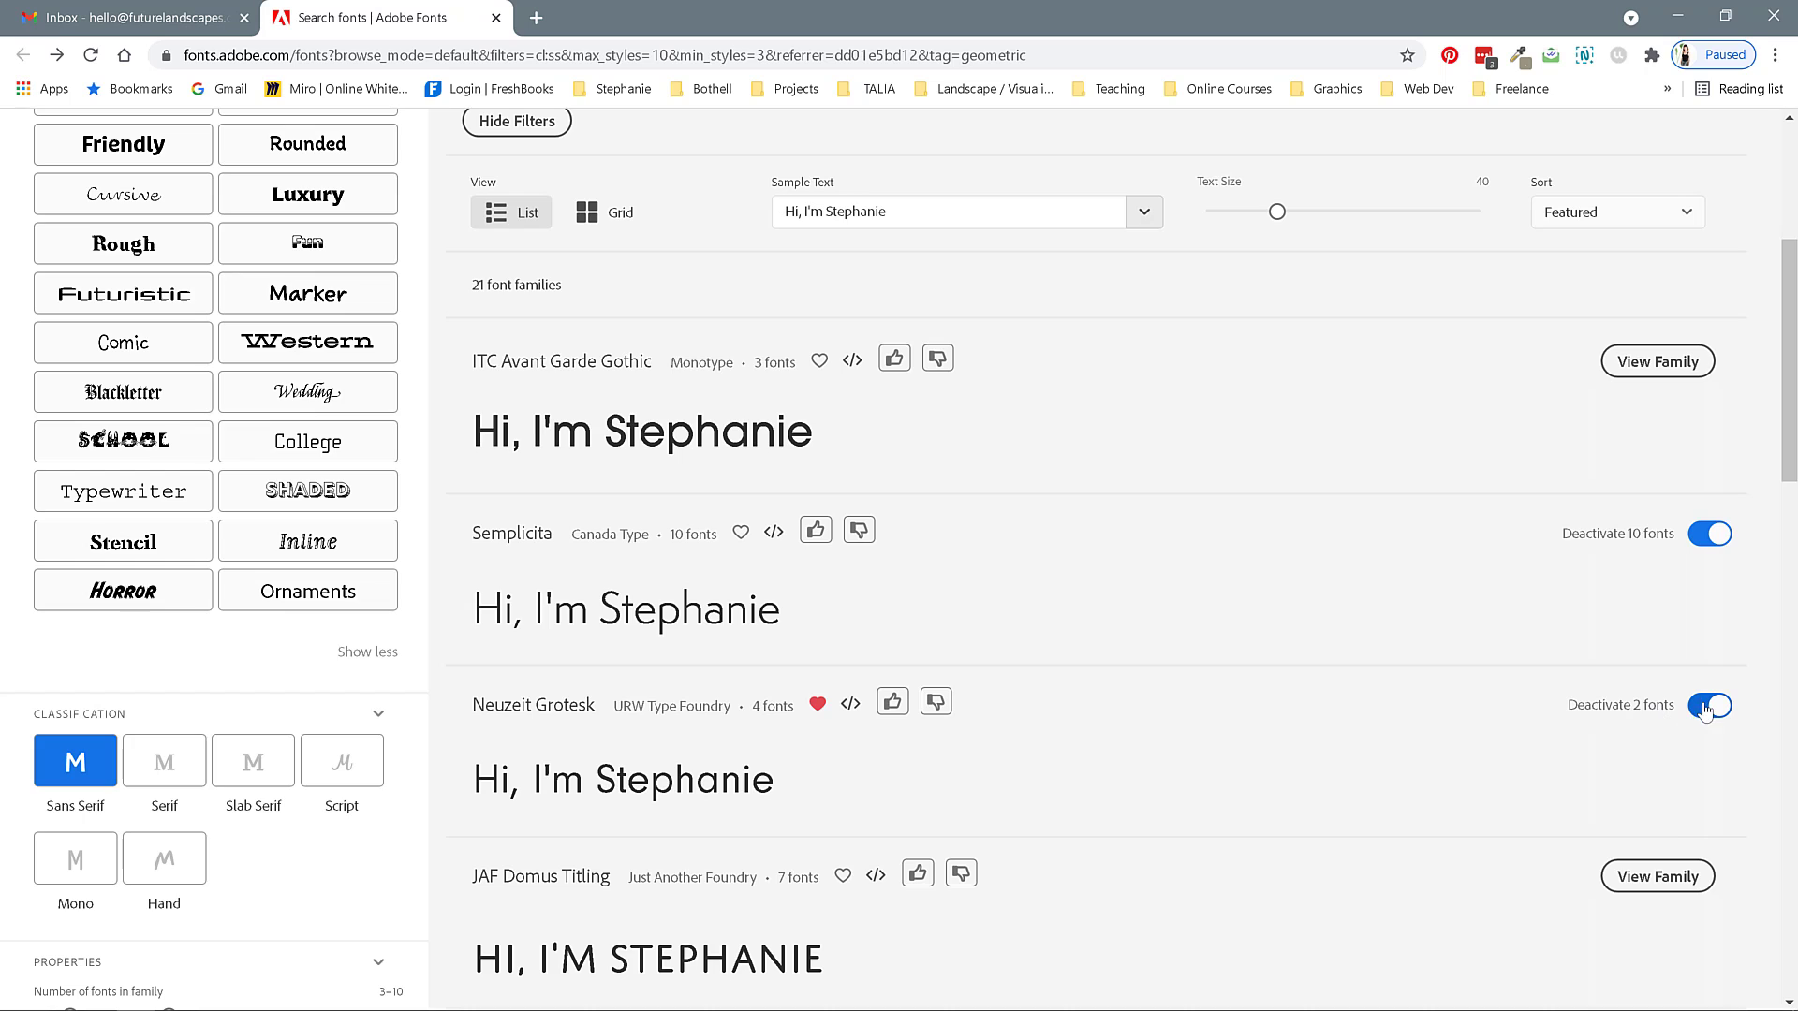
left_click(716, 782)
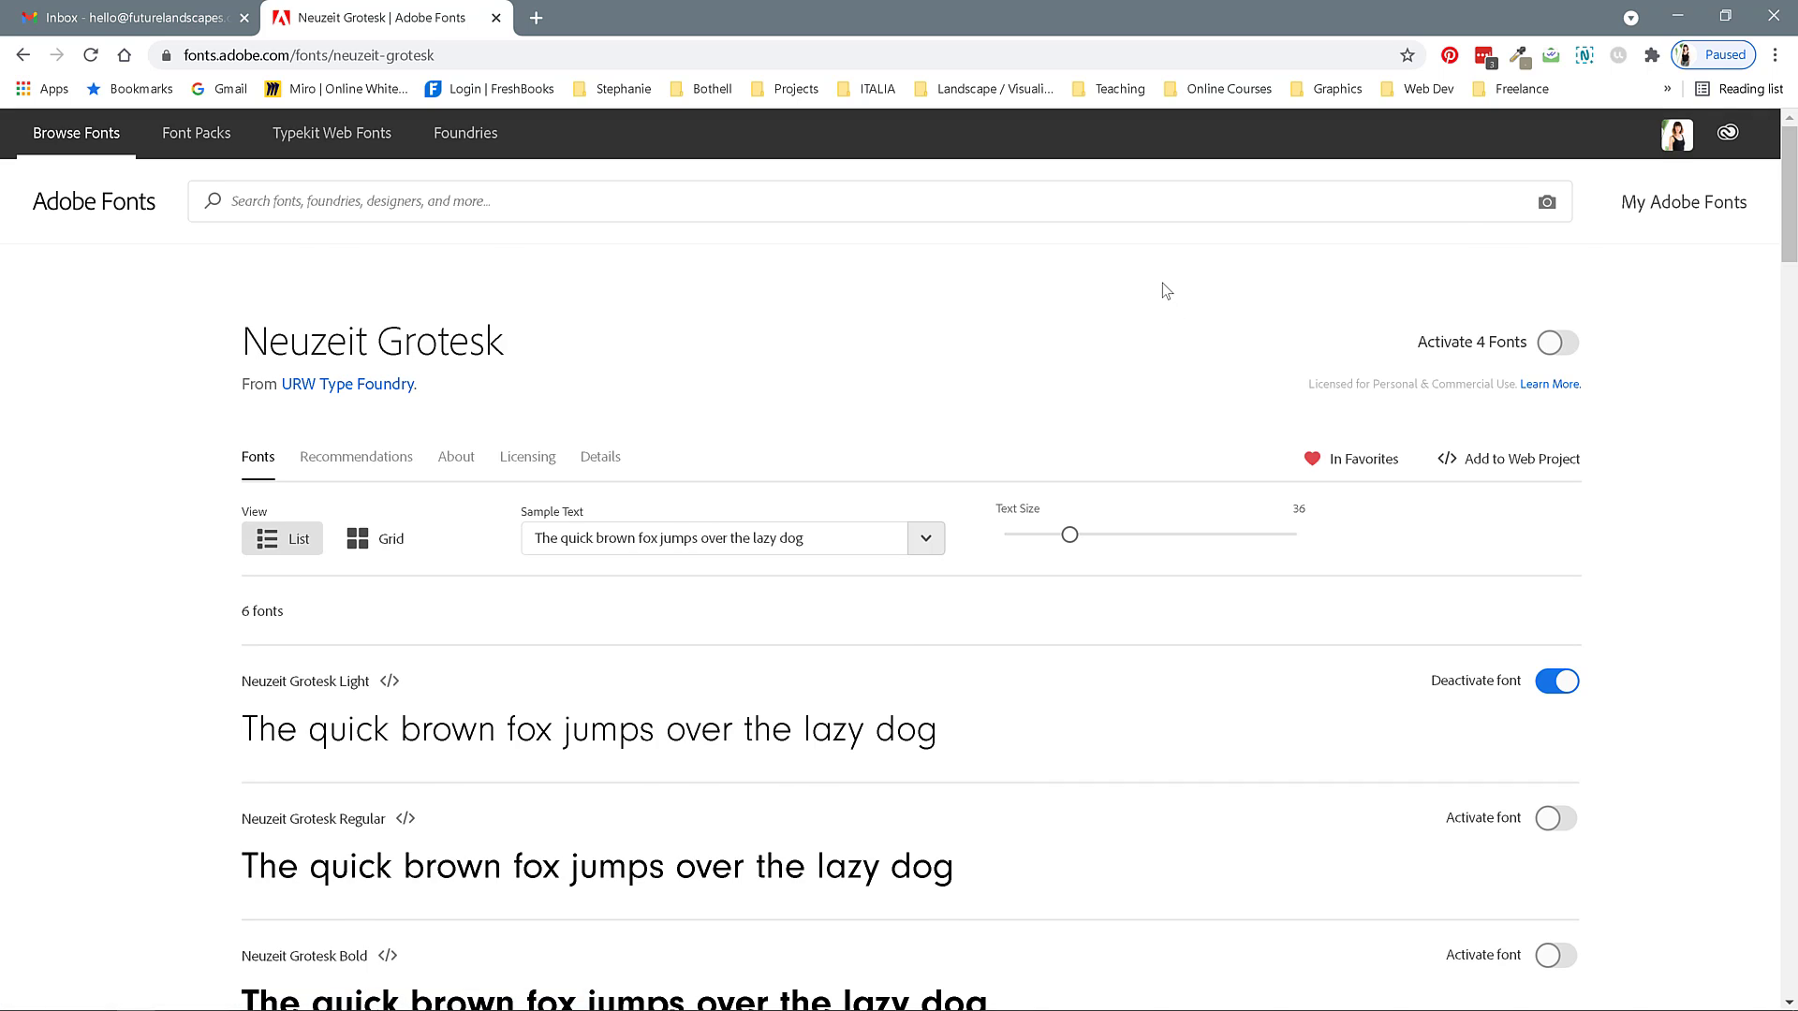
Toggle activation of Neuzeit Grotesk Regular on and then off again.
scroll(1160, 283, "down", 1)
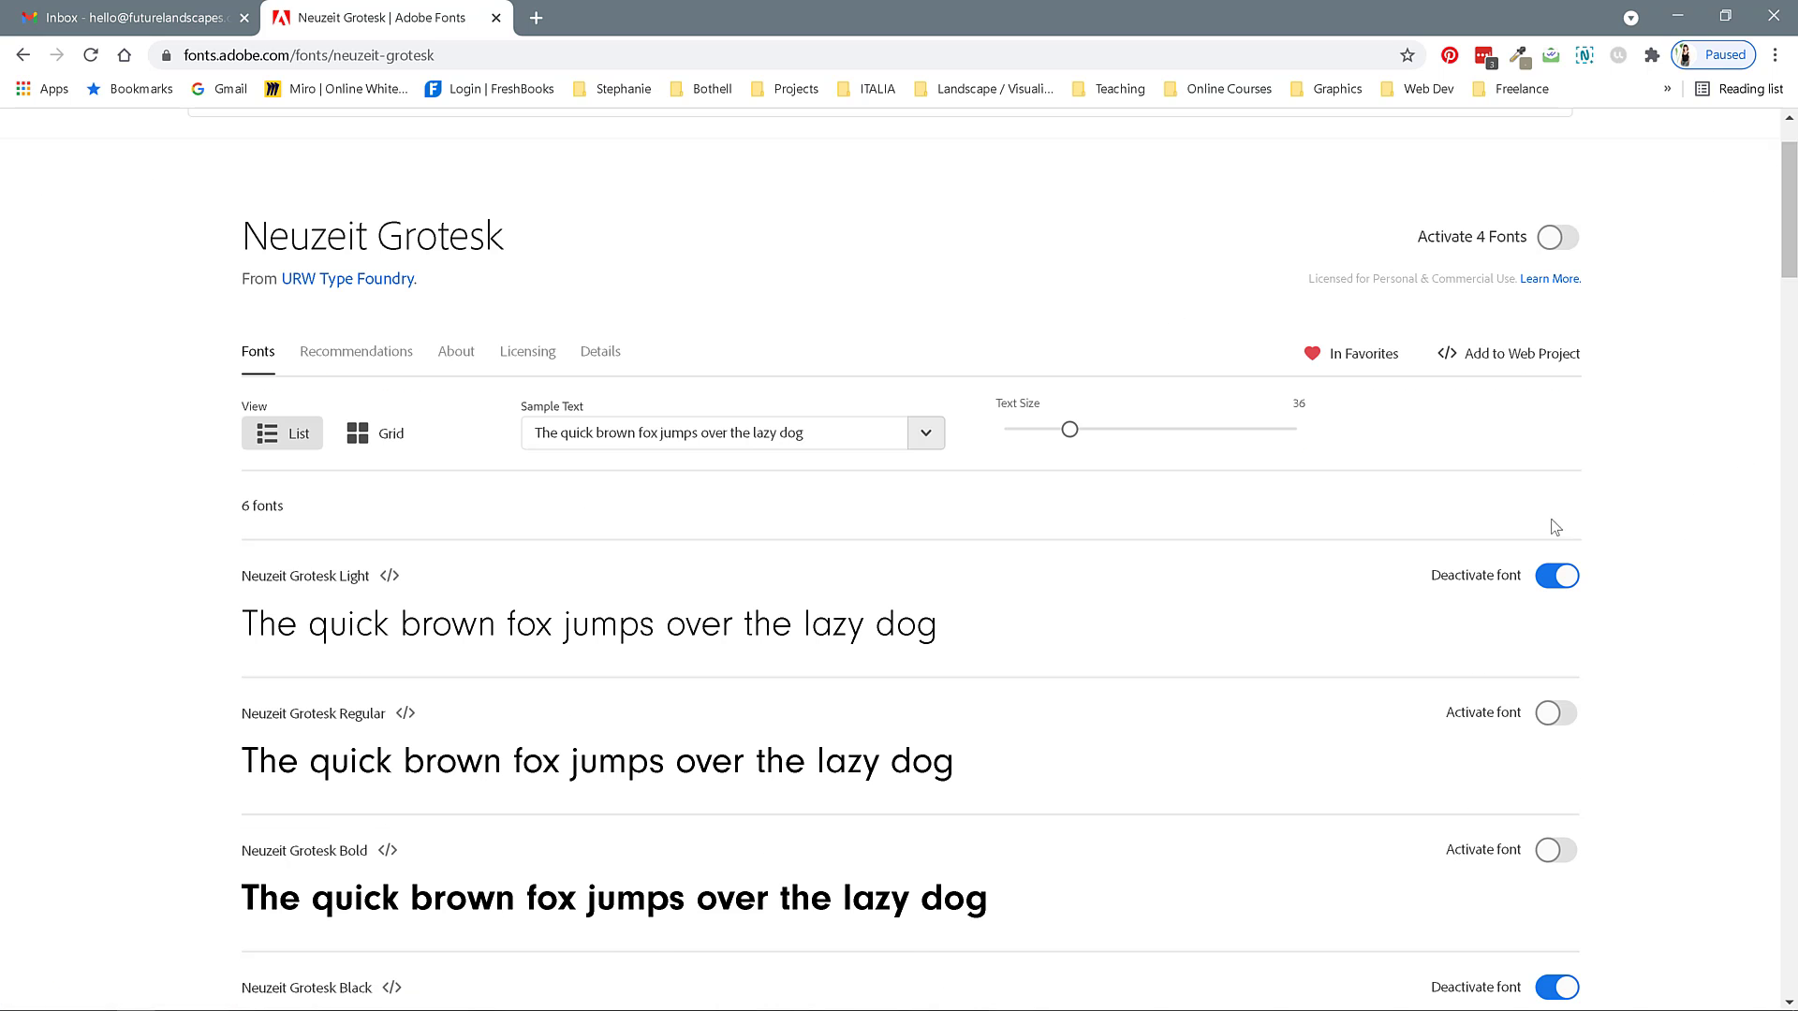
scroll(1555, 527, "down", 1)
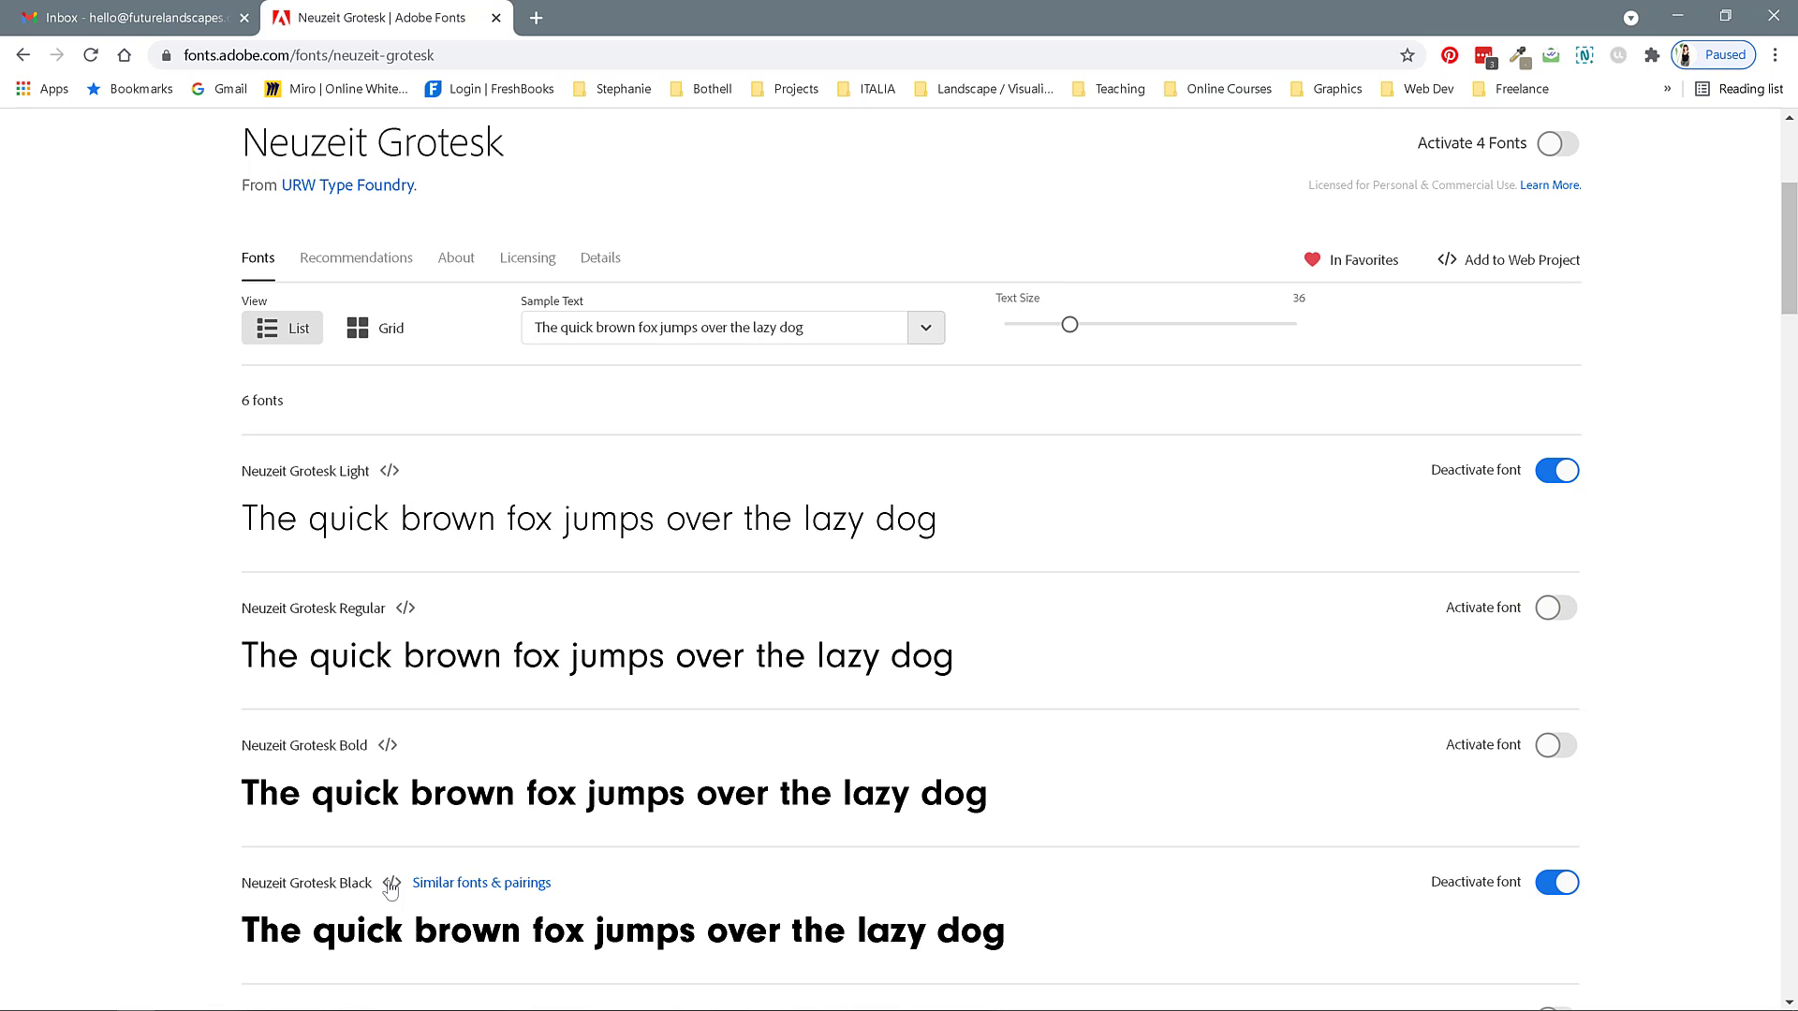
left_click(1550, 608)
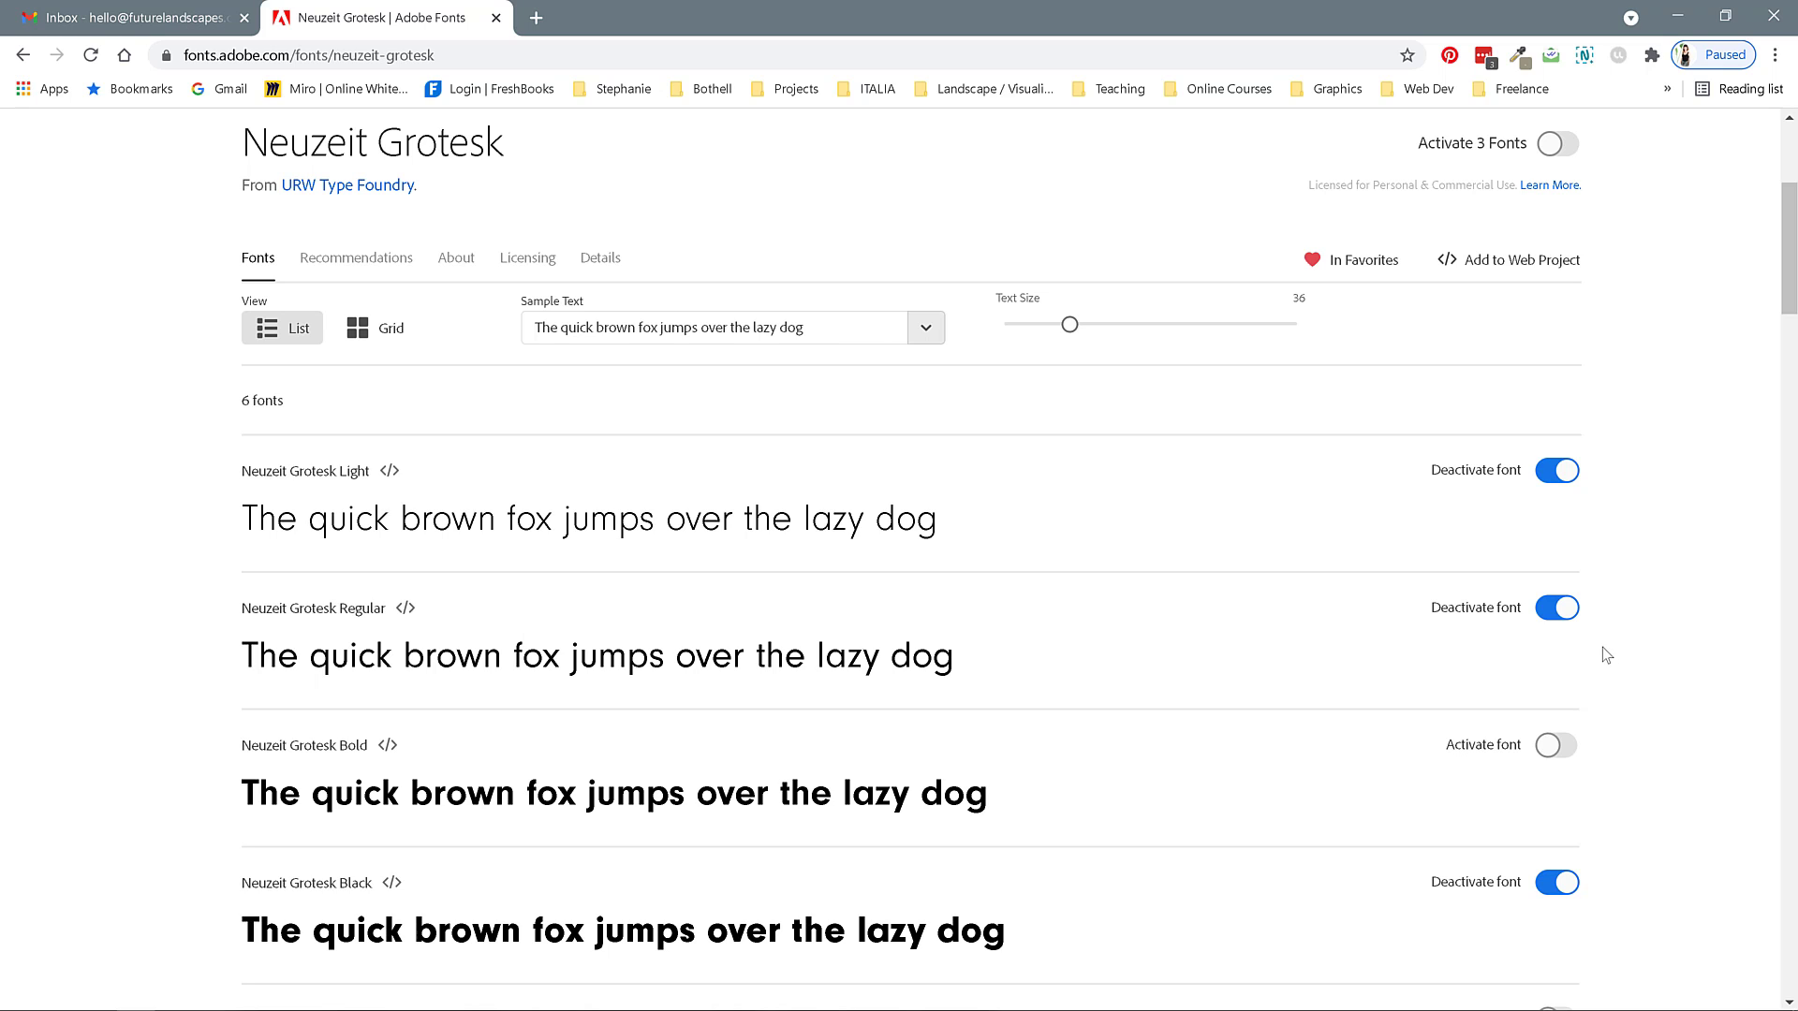
scroll(1609, 604, "up", 3)
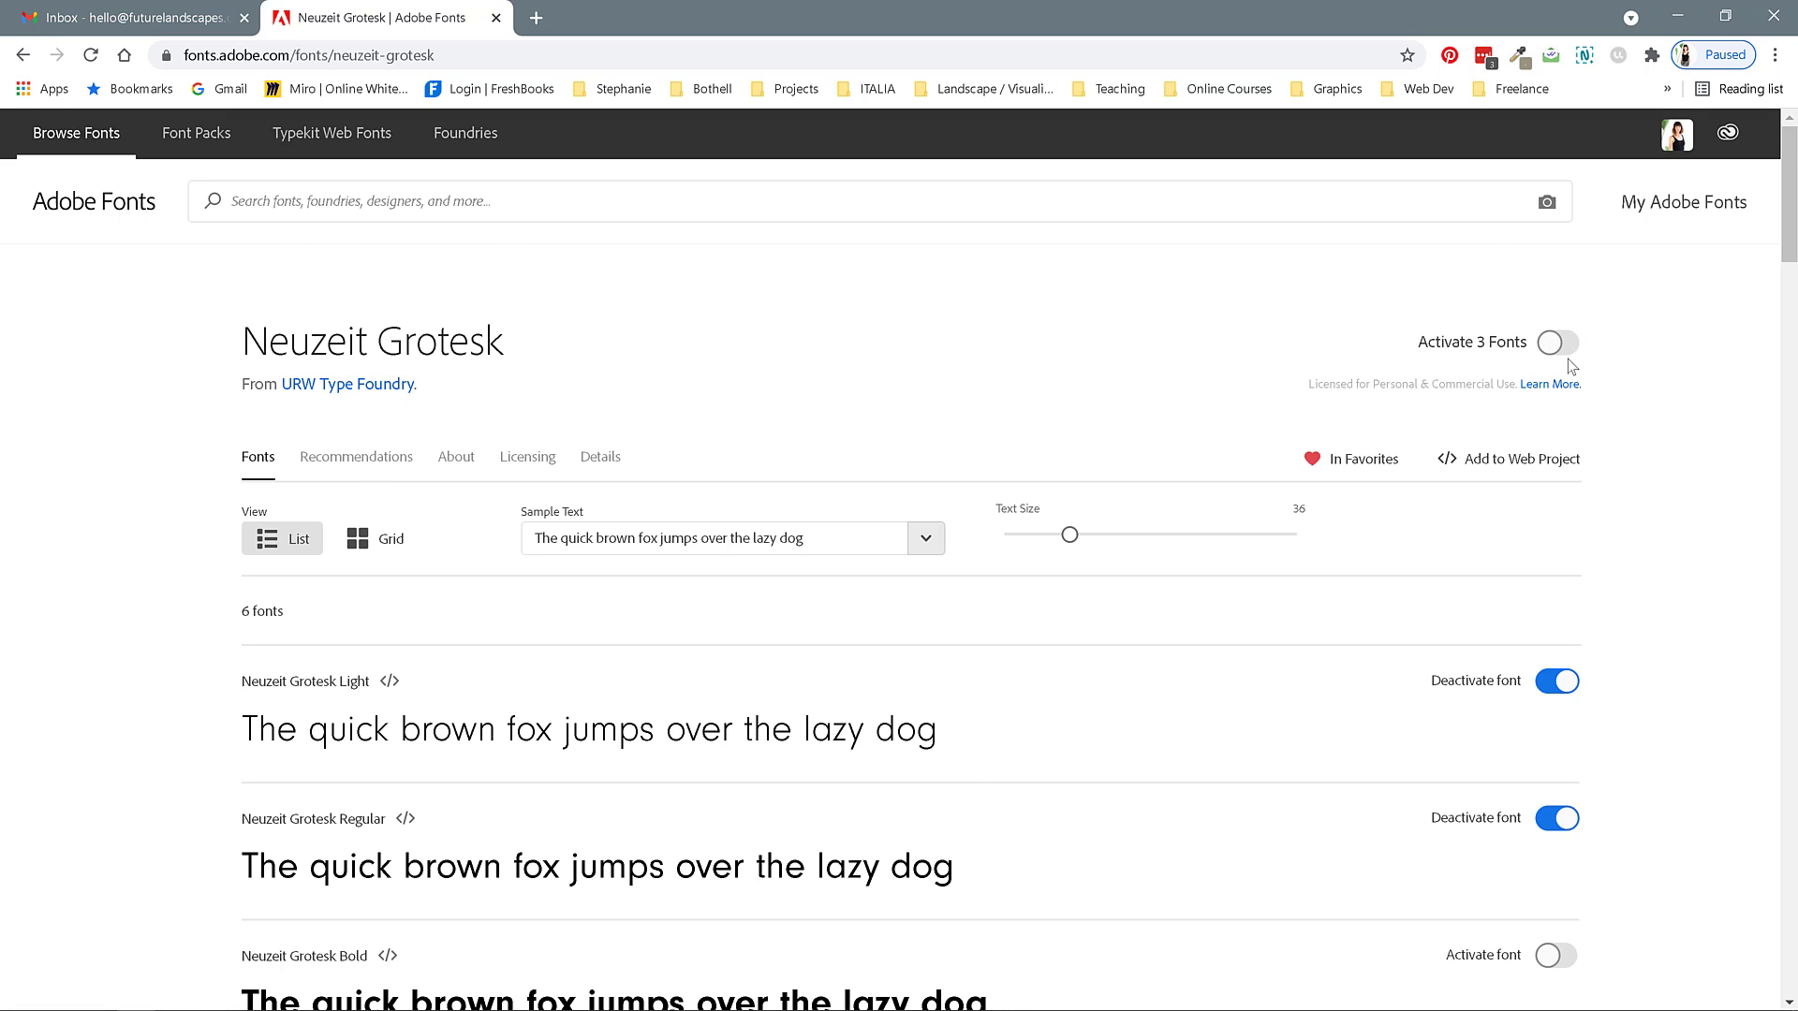
scroll(1554, 655, "down", 1)
left_click(1556, 713)
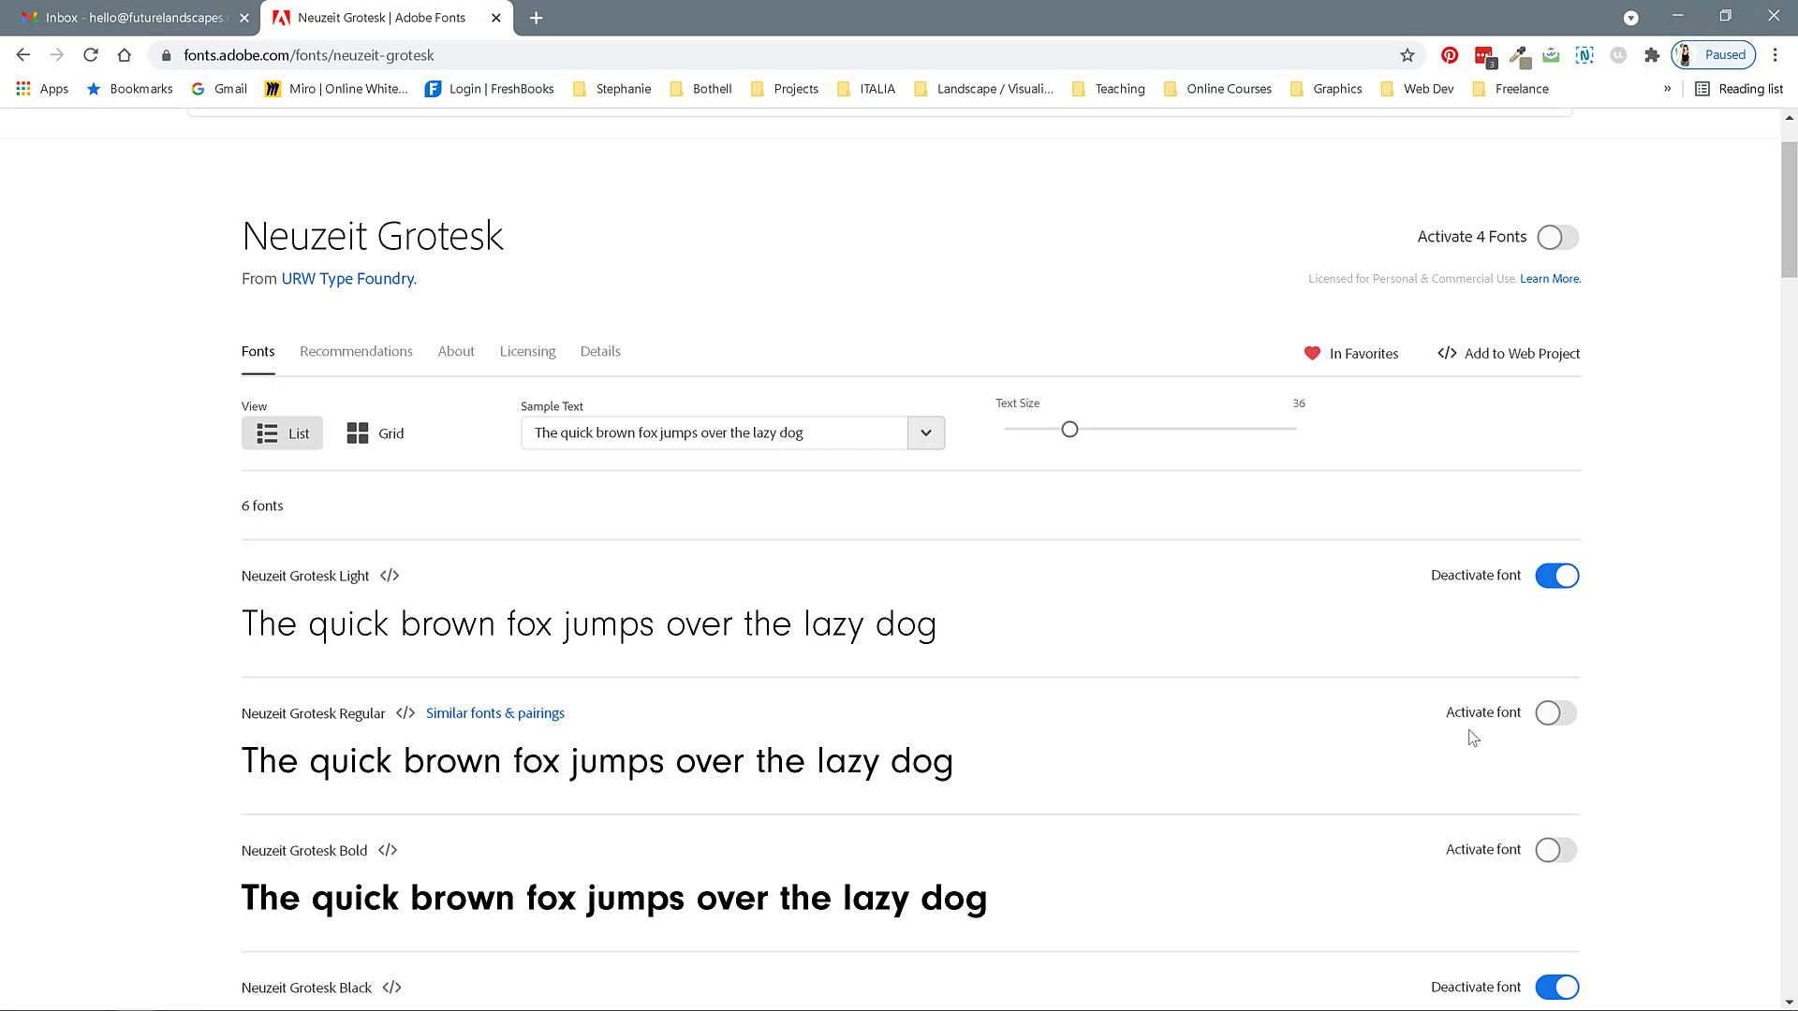
Switch to File Explorer and open the Colors & Typography InDesign document in Assignment 3's Portfolio Graphic Assets folder.
left_click(1677, 16)
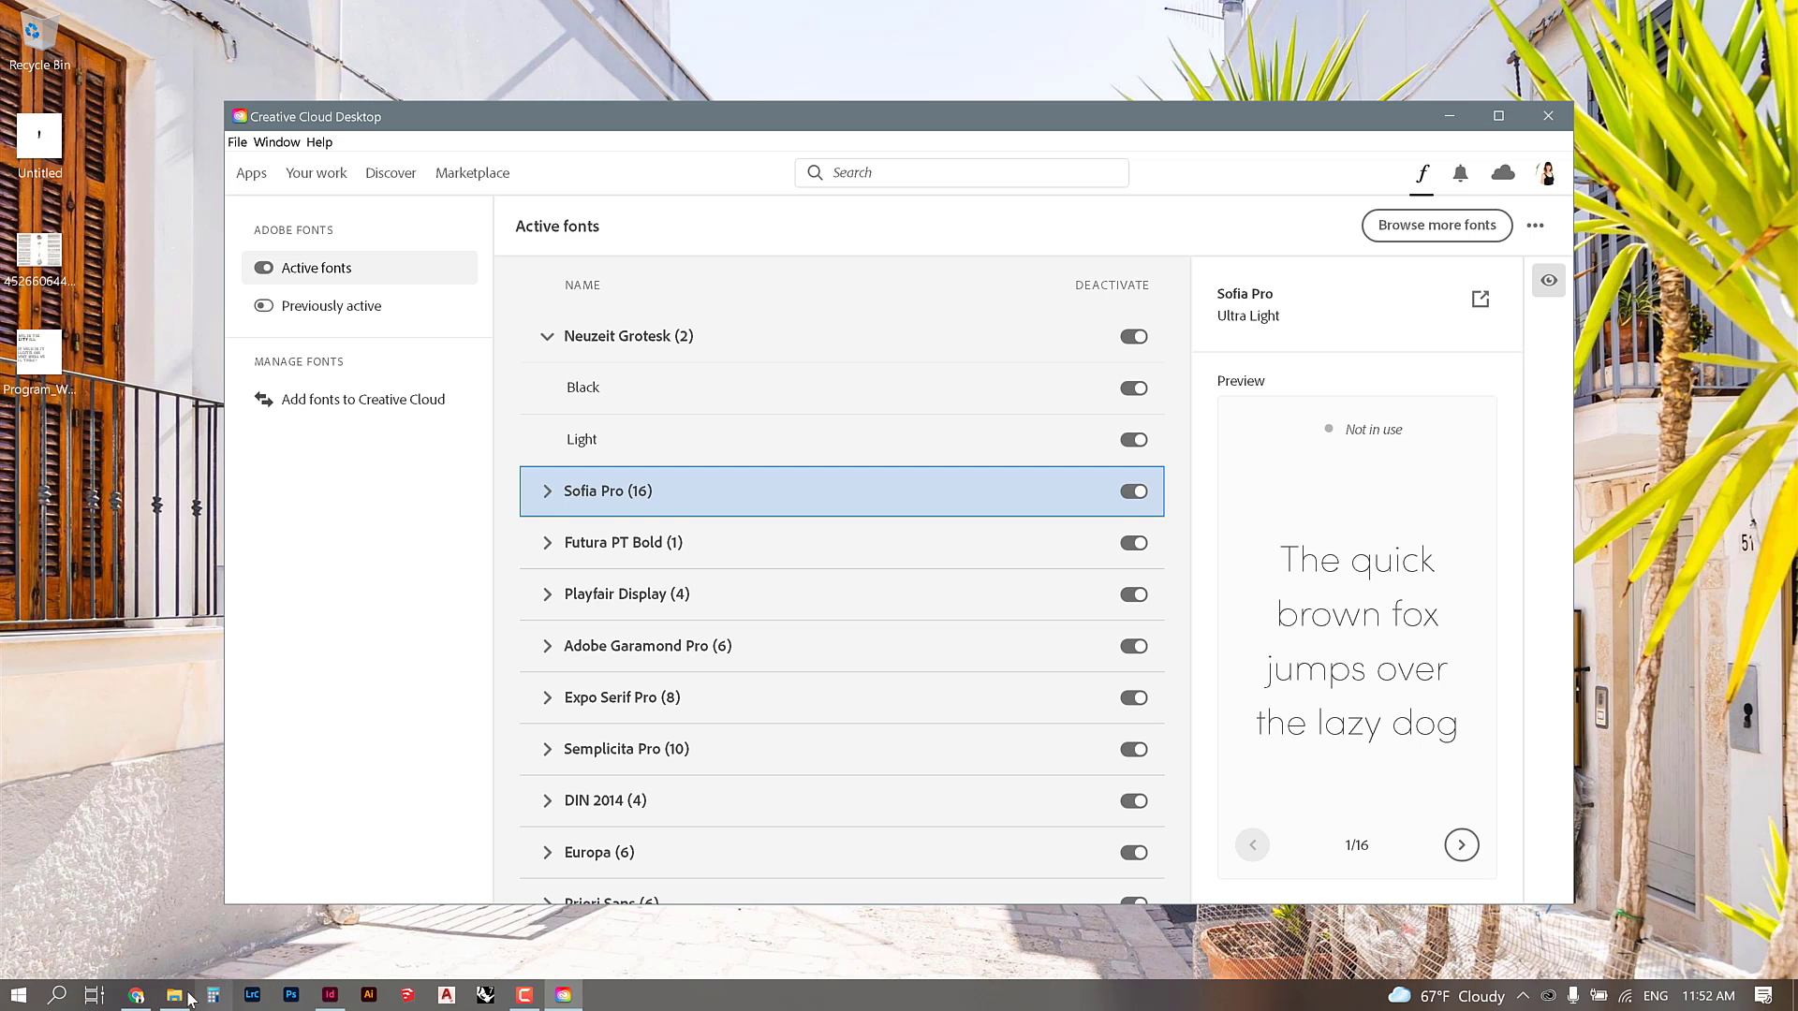
left_click(177, 995)
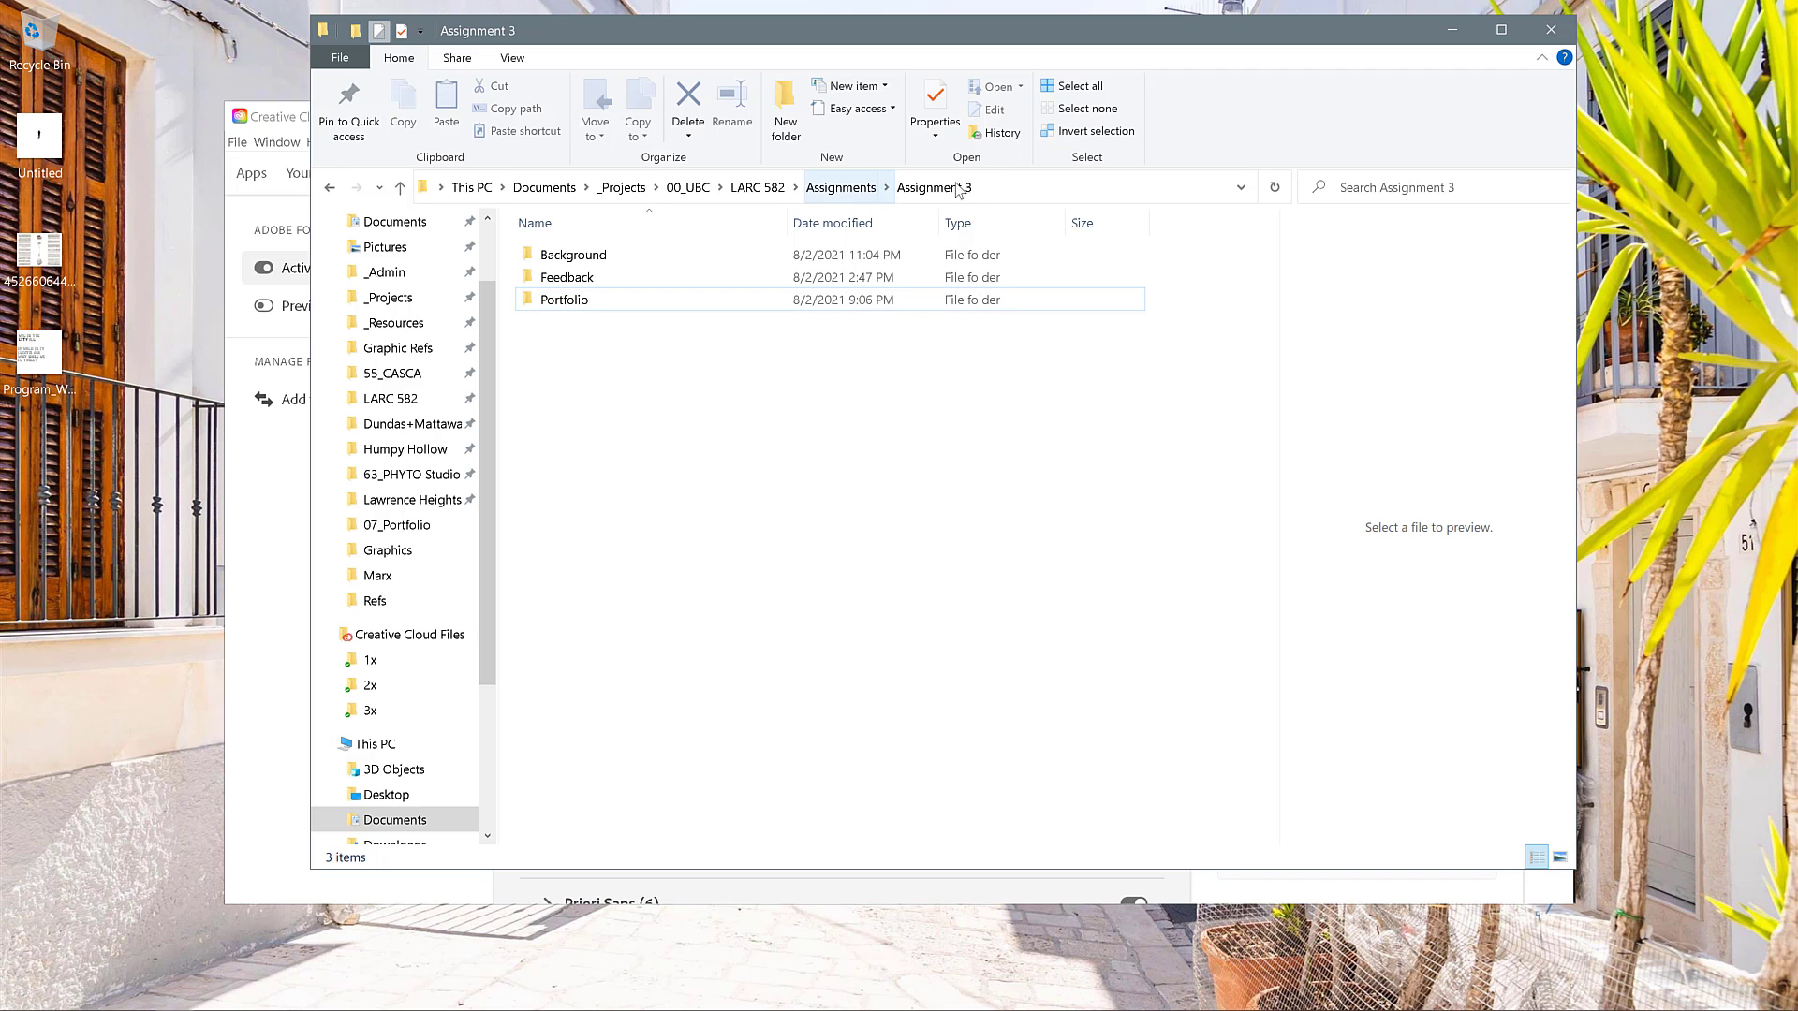
left_click(581, 309)
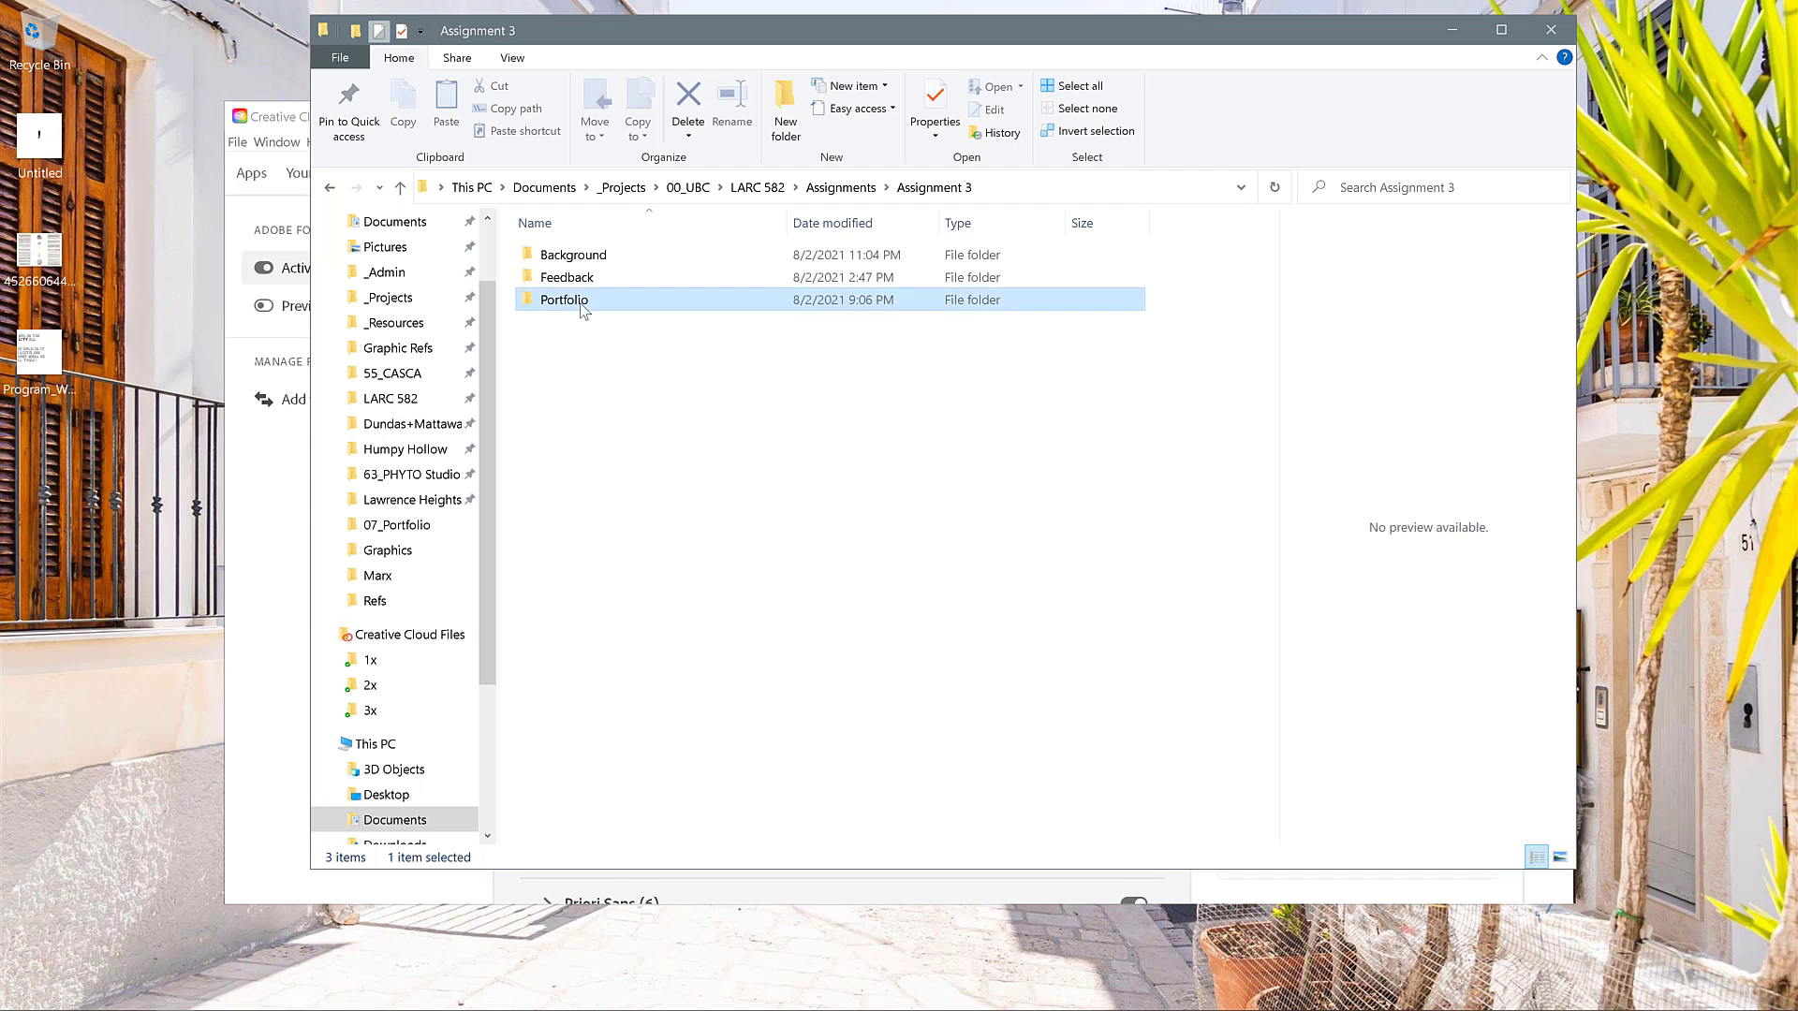
double_click(581, 309)
double_click(590, 266)
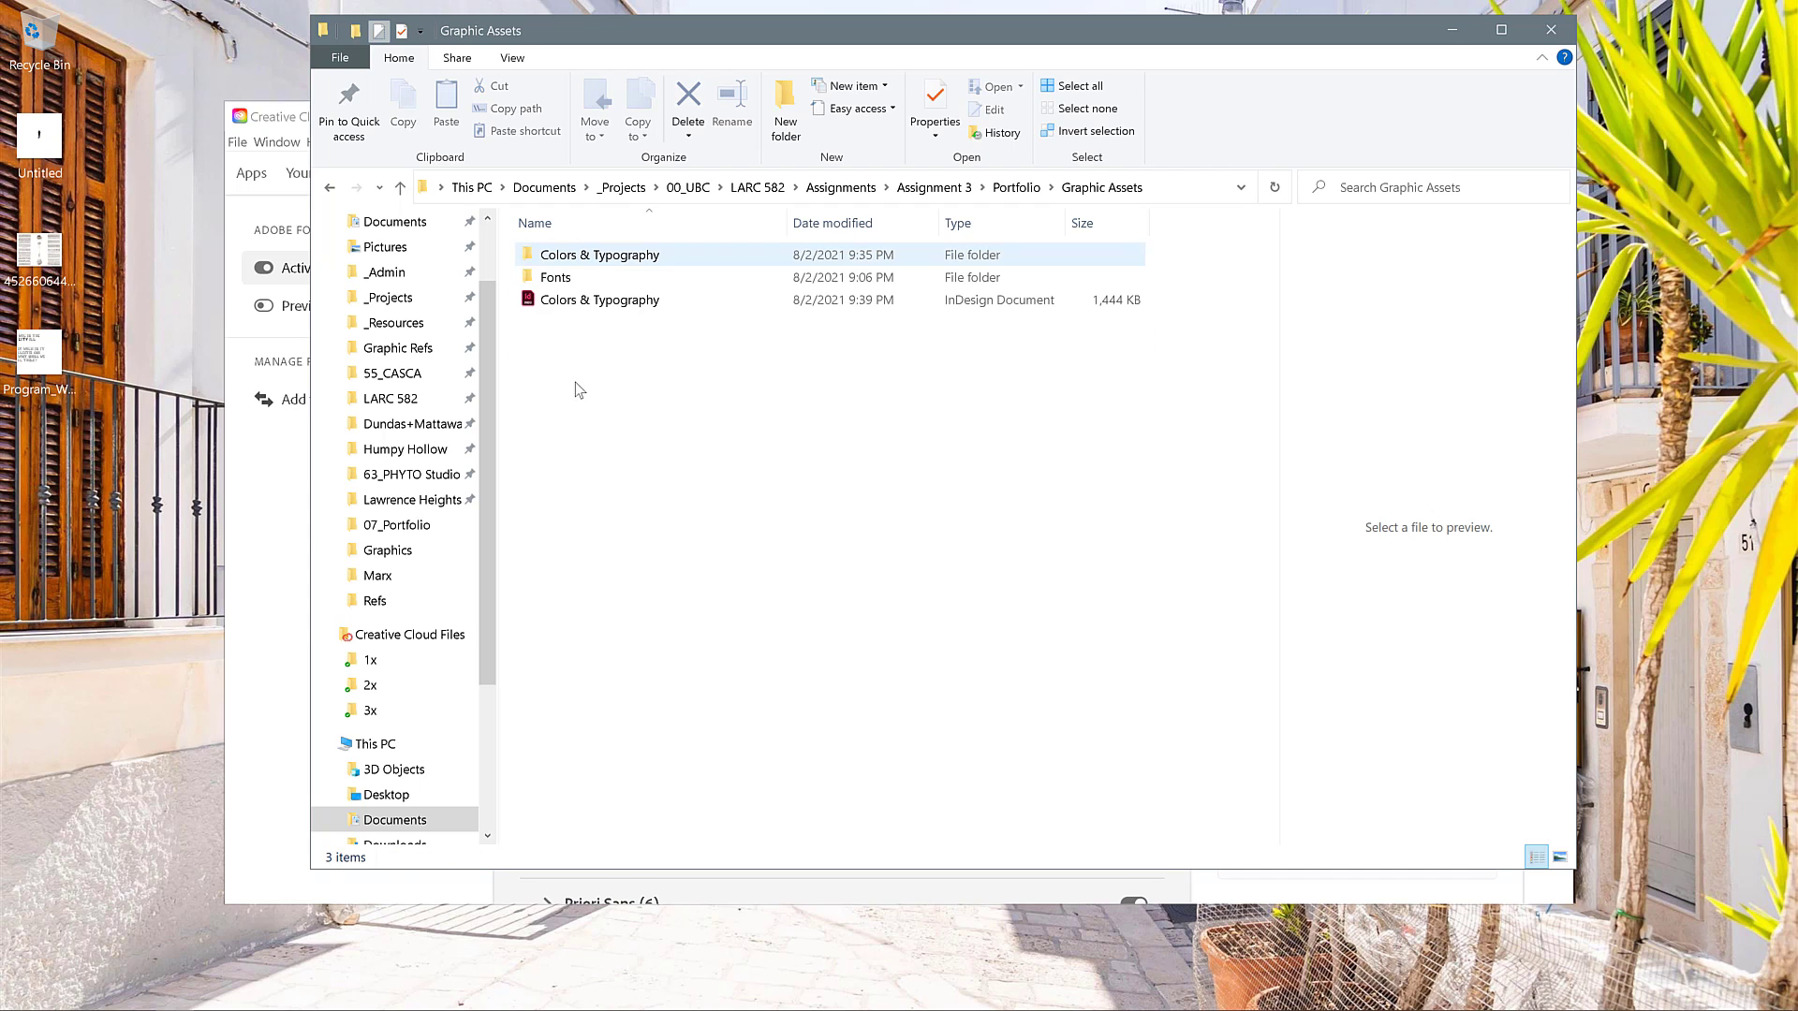
left_click(595, 301)
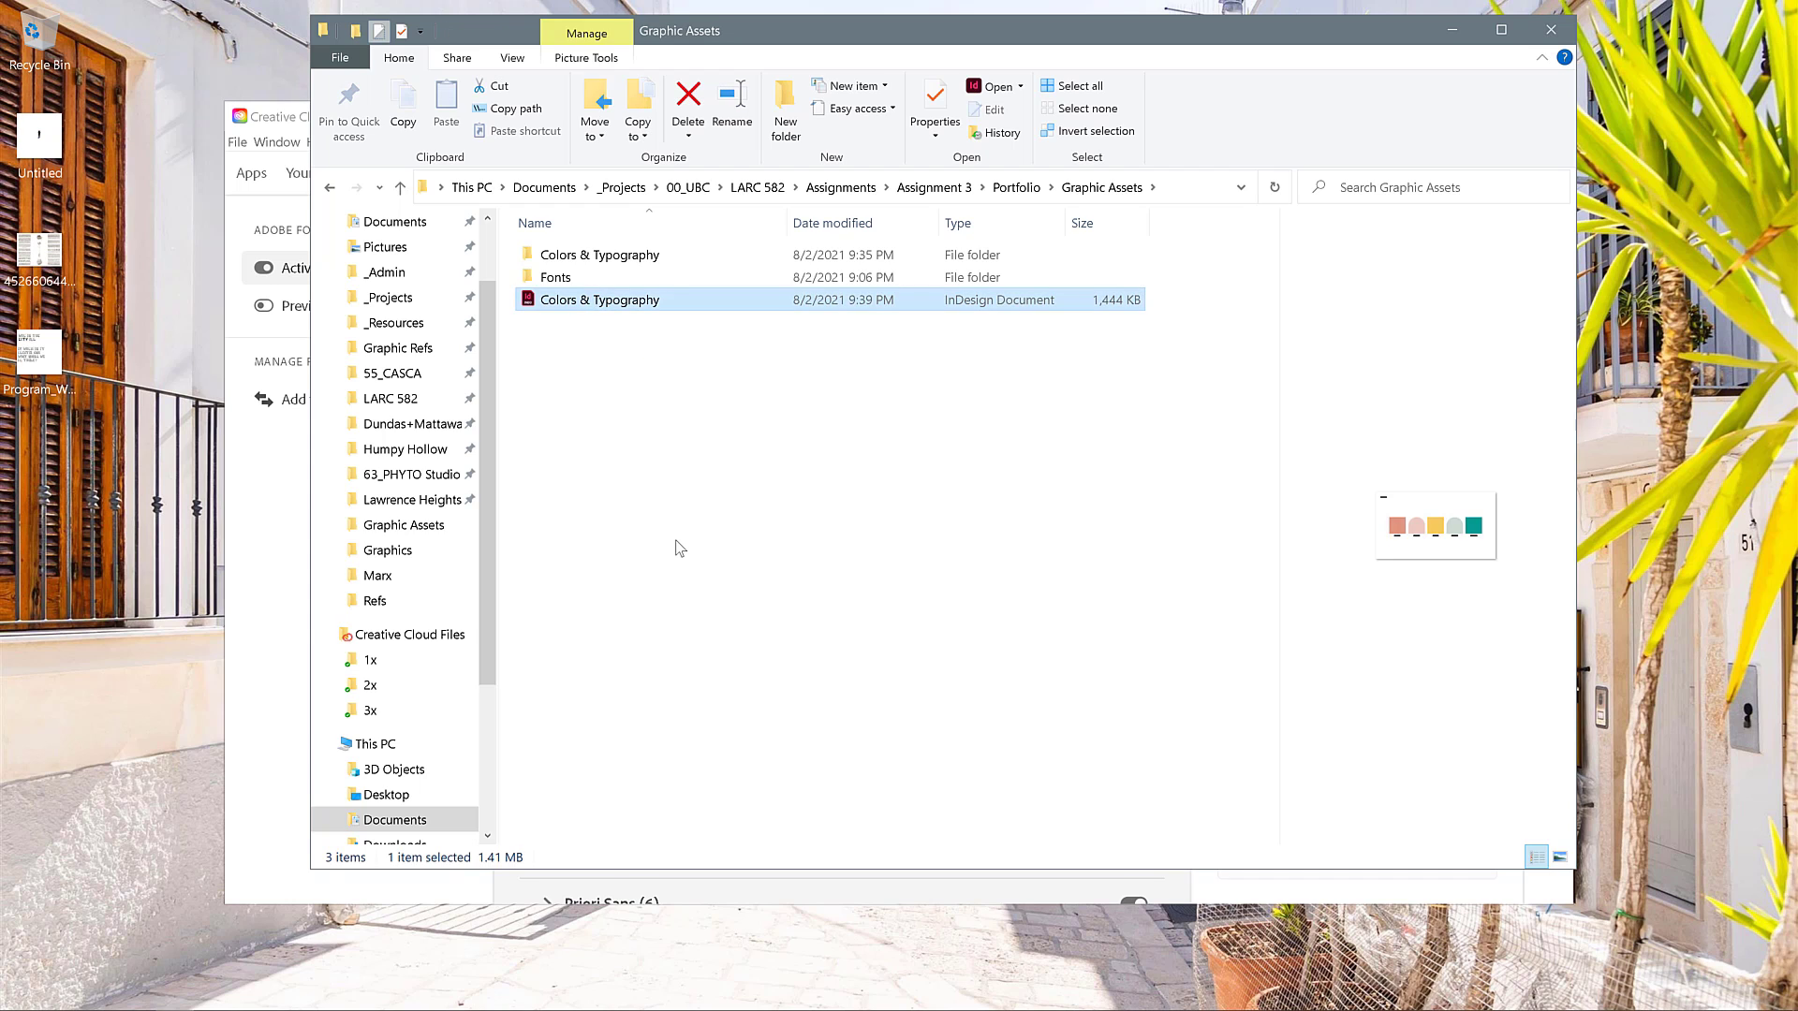
key("Return")
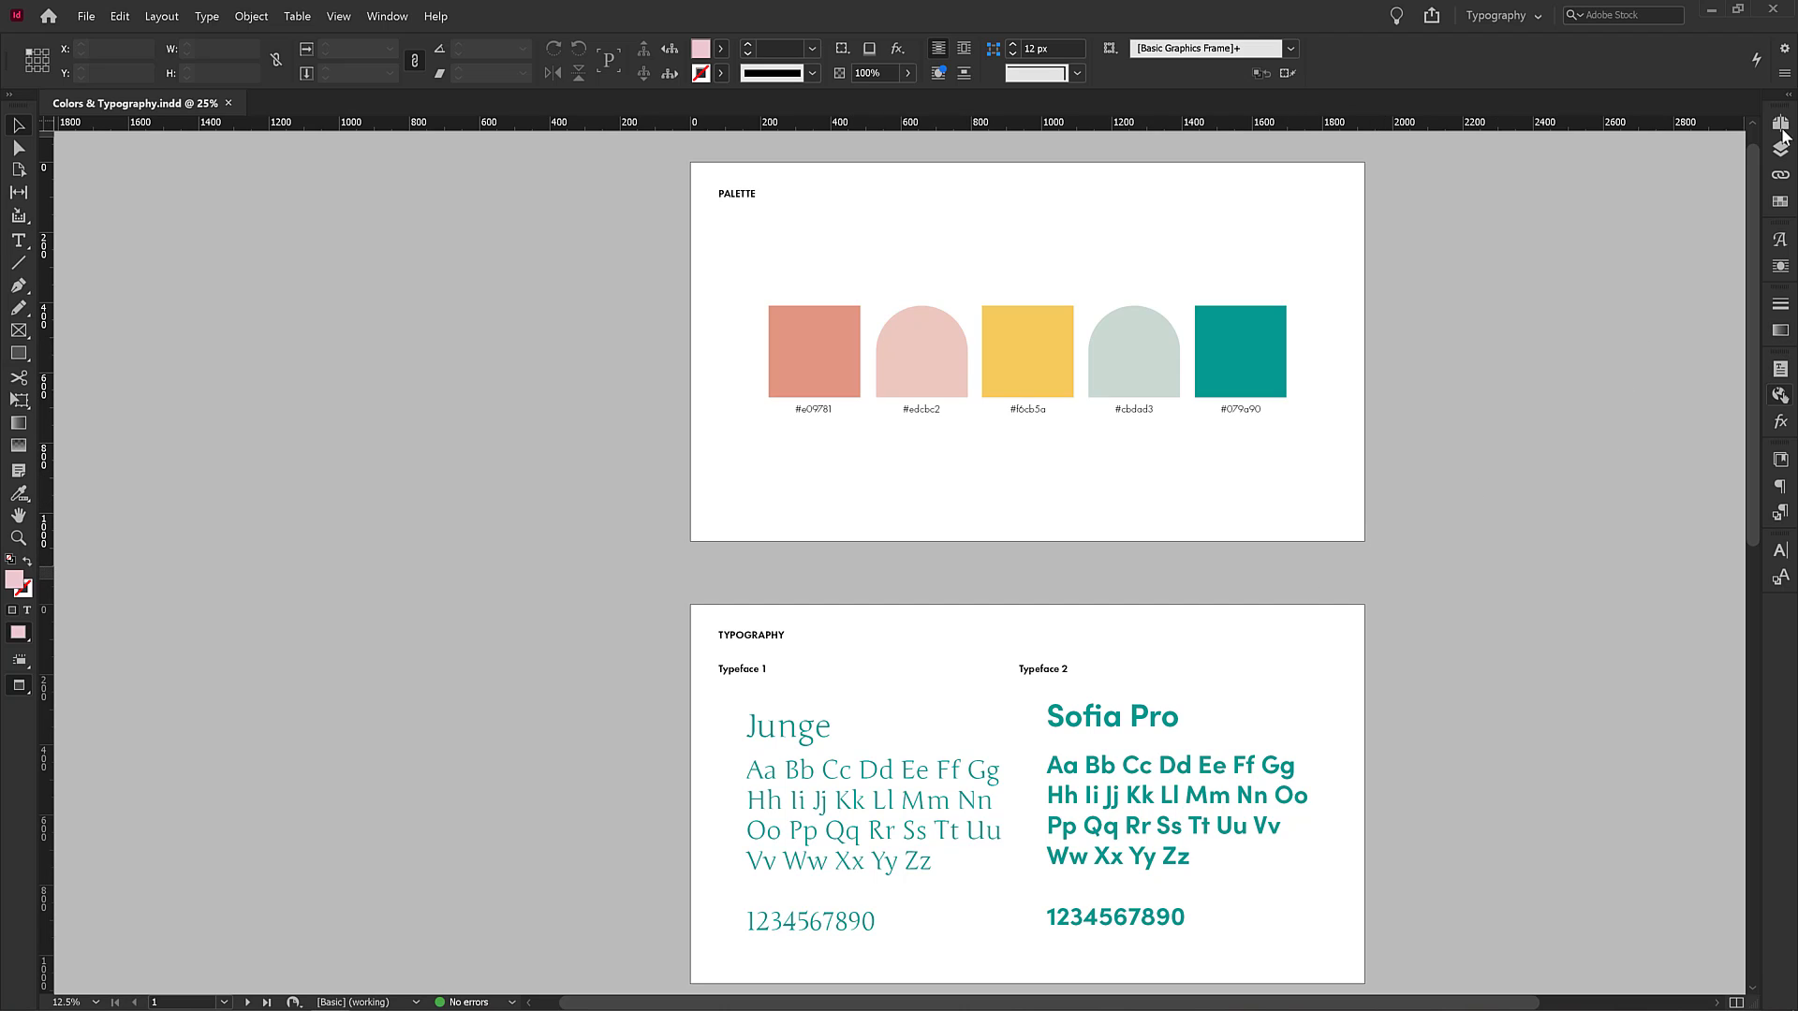
Check which workspace is currently active in the document window.
left_click(407, 17)
mouse_move(521, 49)
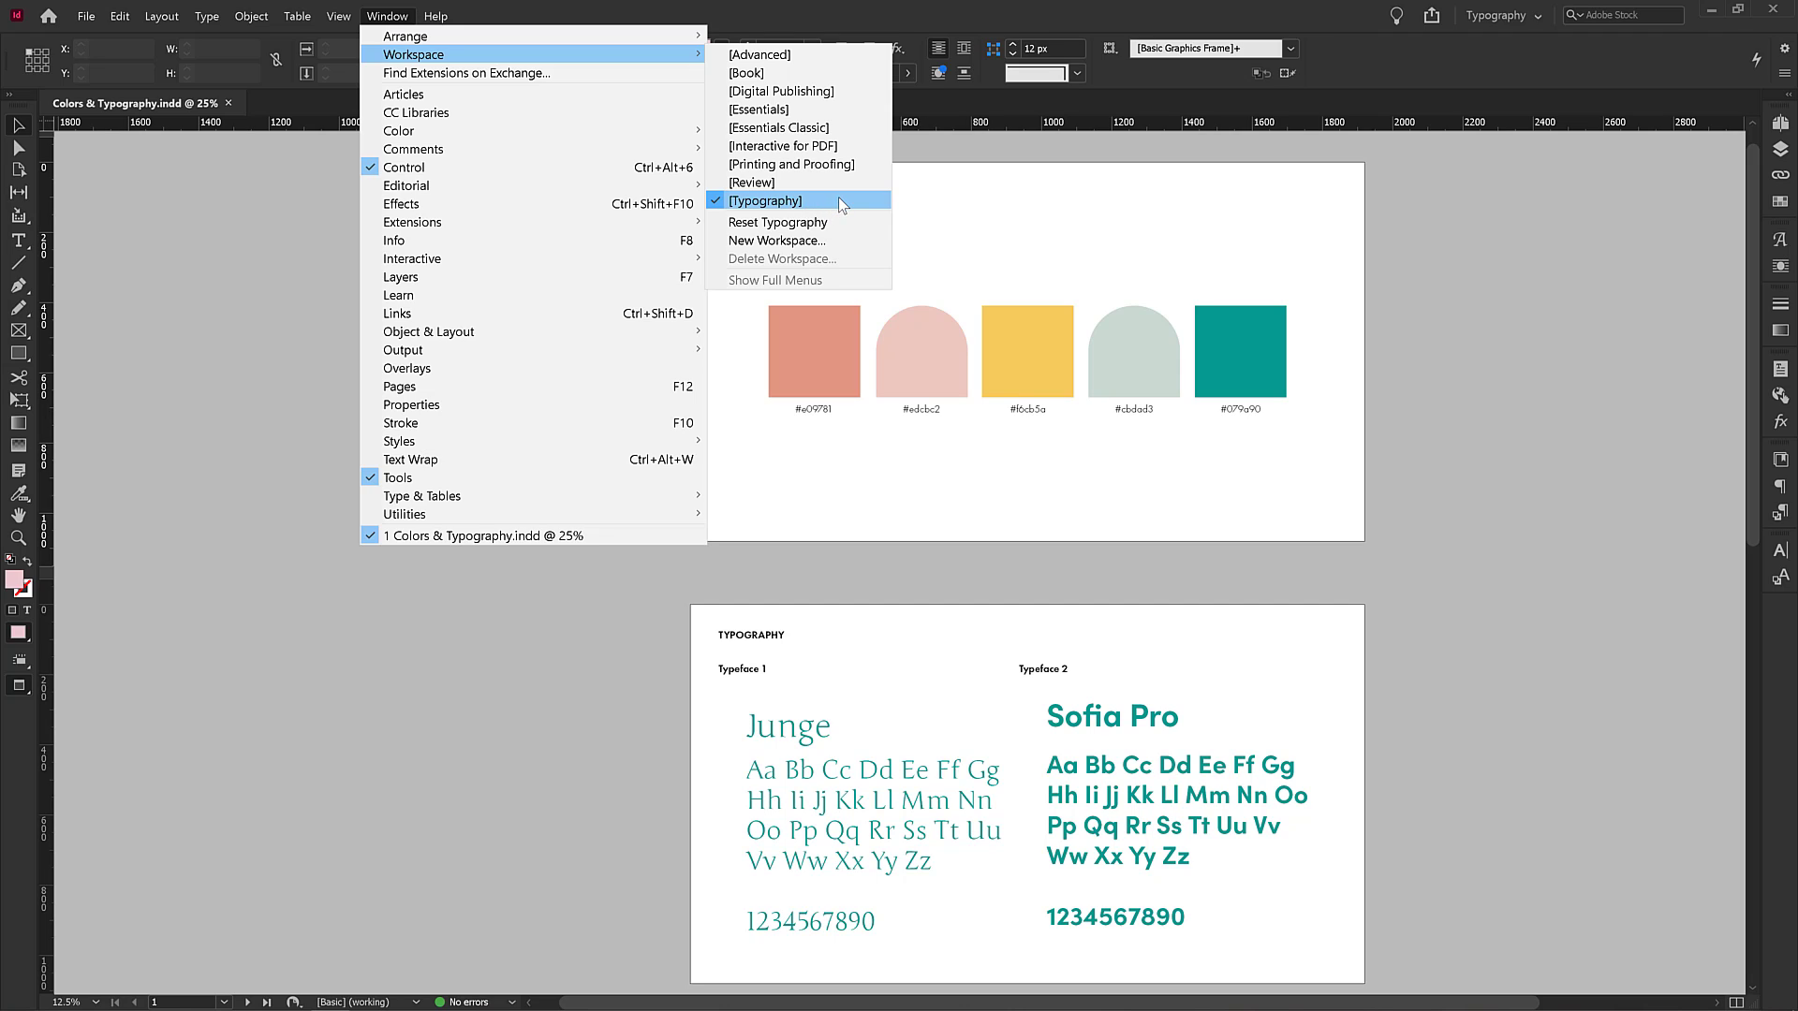
left_click(1414, 378)
left_click_drag(1458, 337, 1348, 356)
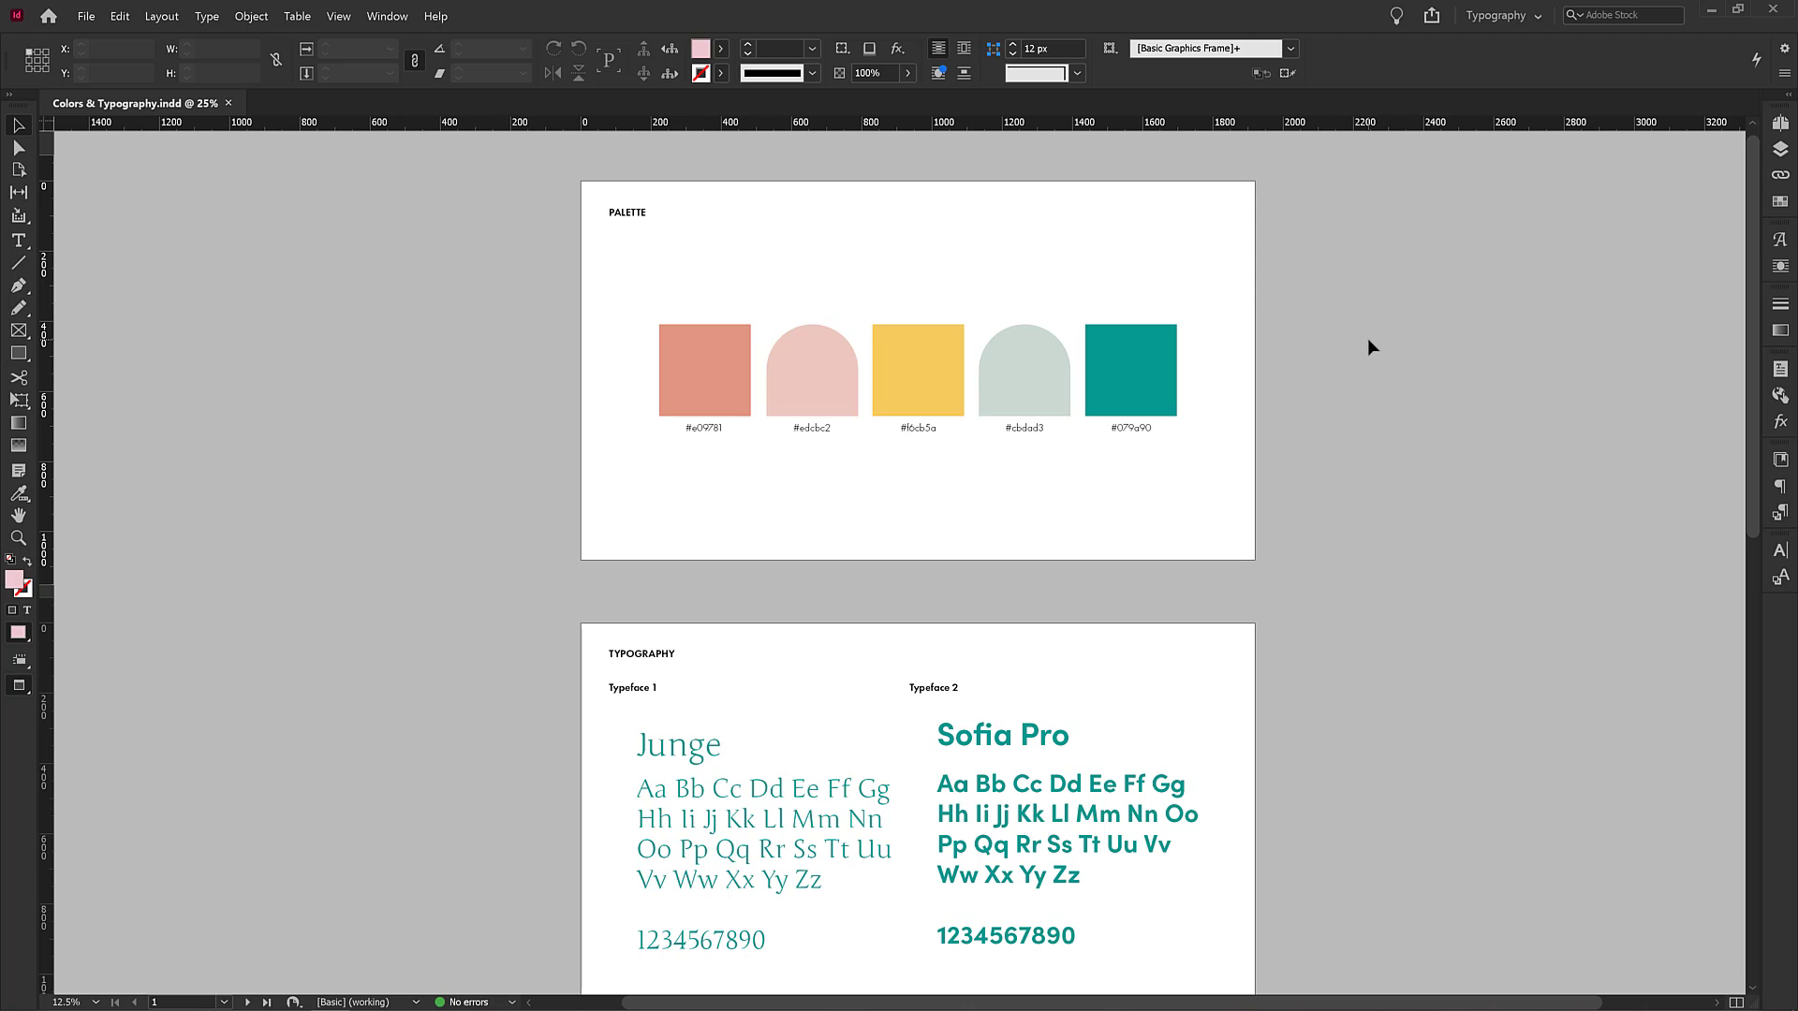
Survey the document's palette and typography pages by panning and zooming around the layout.
left_click_drag(1346, 352, 1308, 345)
left_click_drag(488, 345, 582, 390)
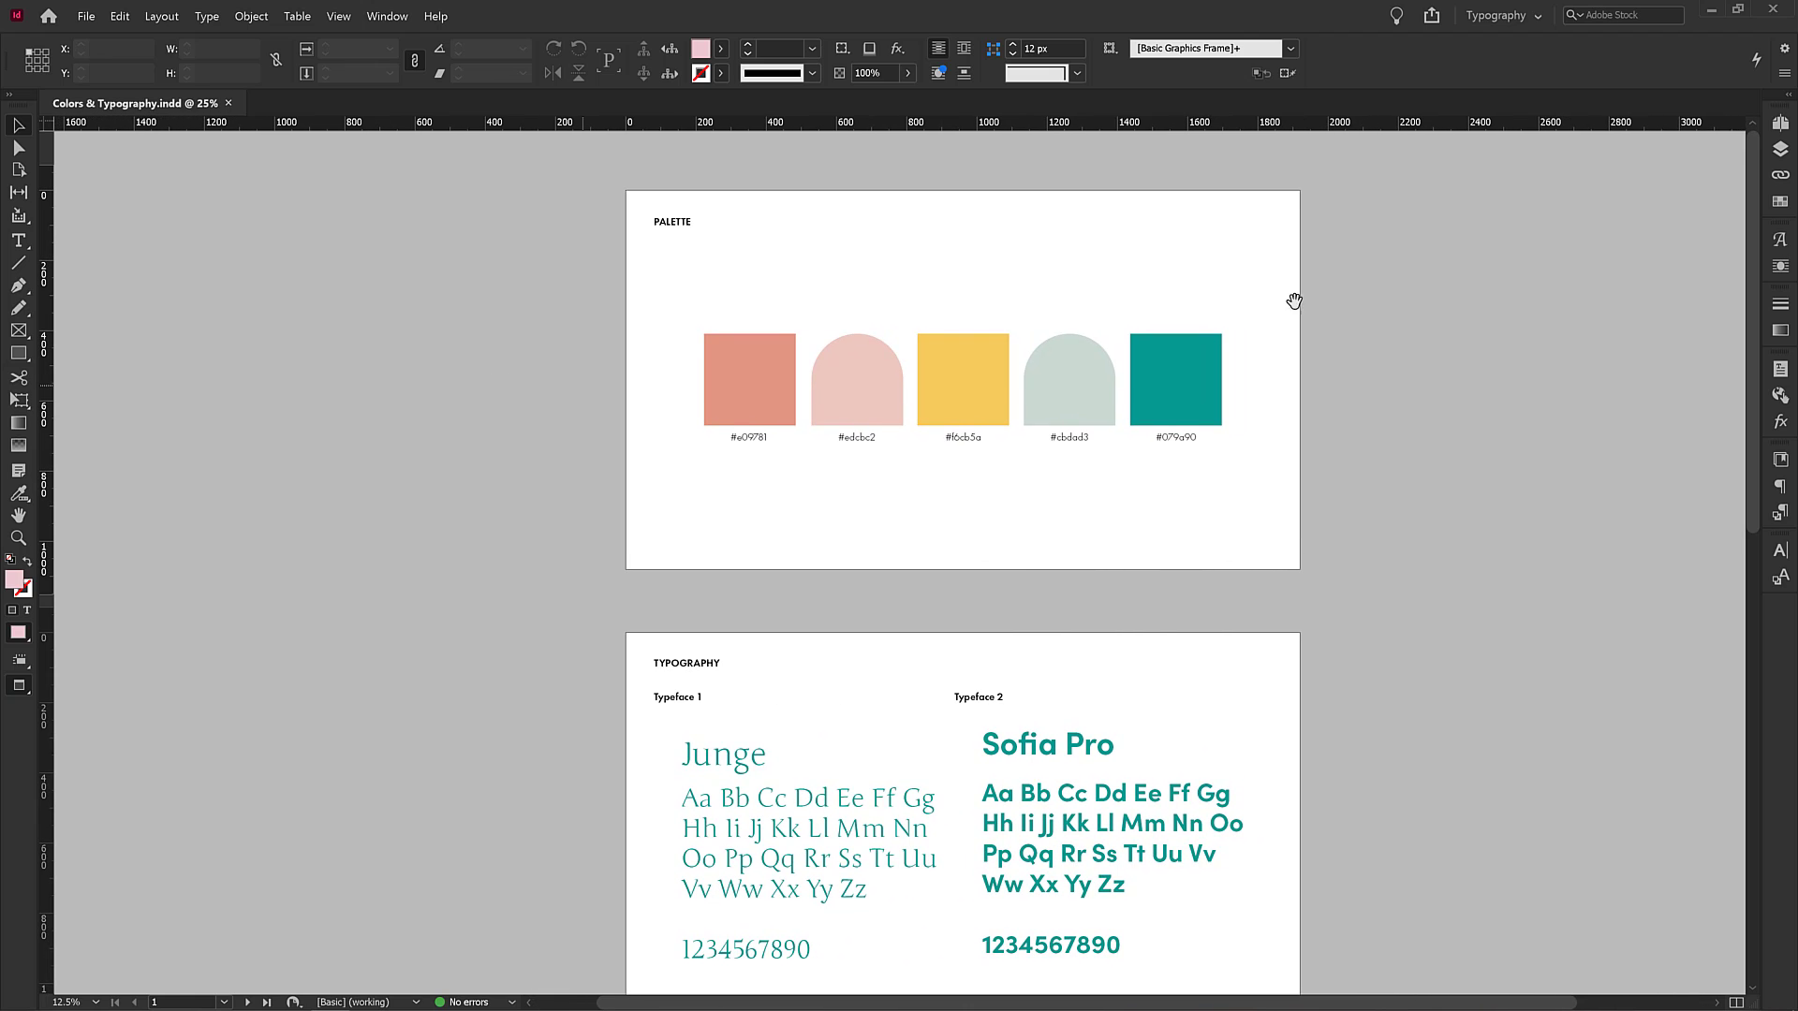
left_click_drag(1349, 344, 1322, 345)
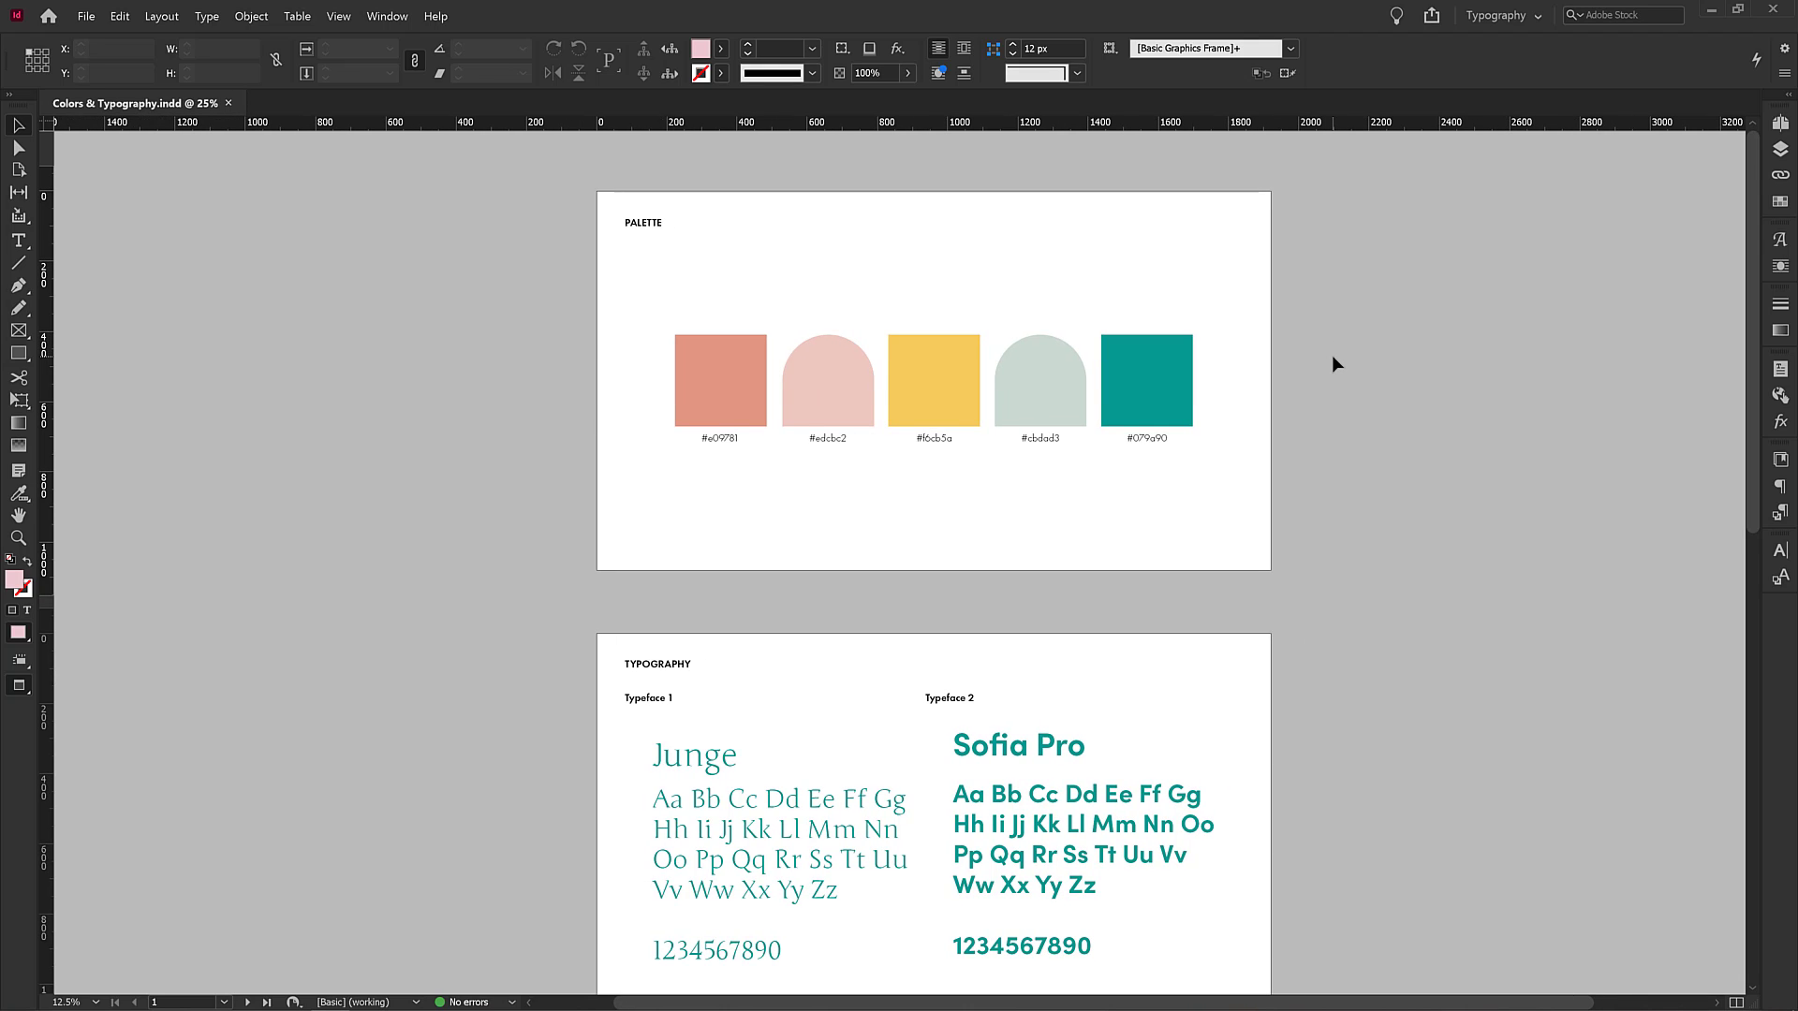
key("ctrl+equal")
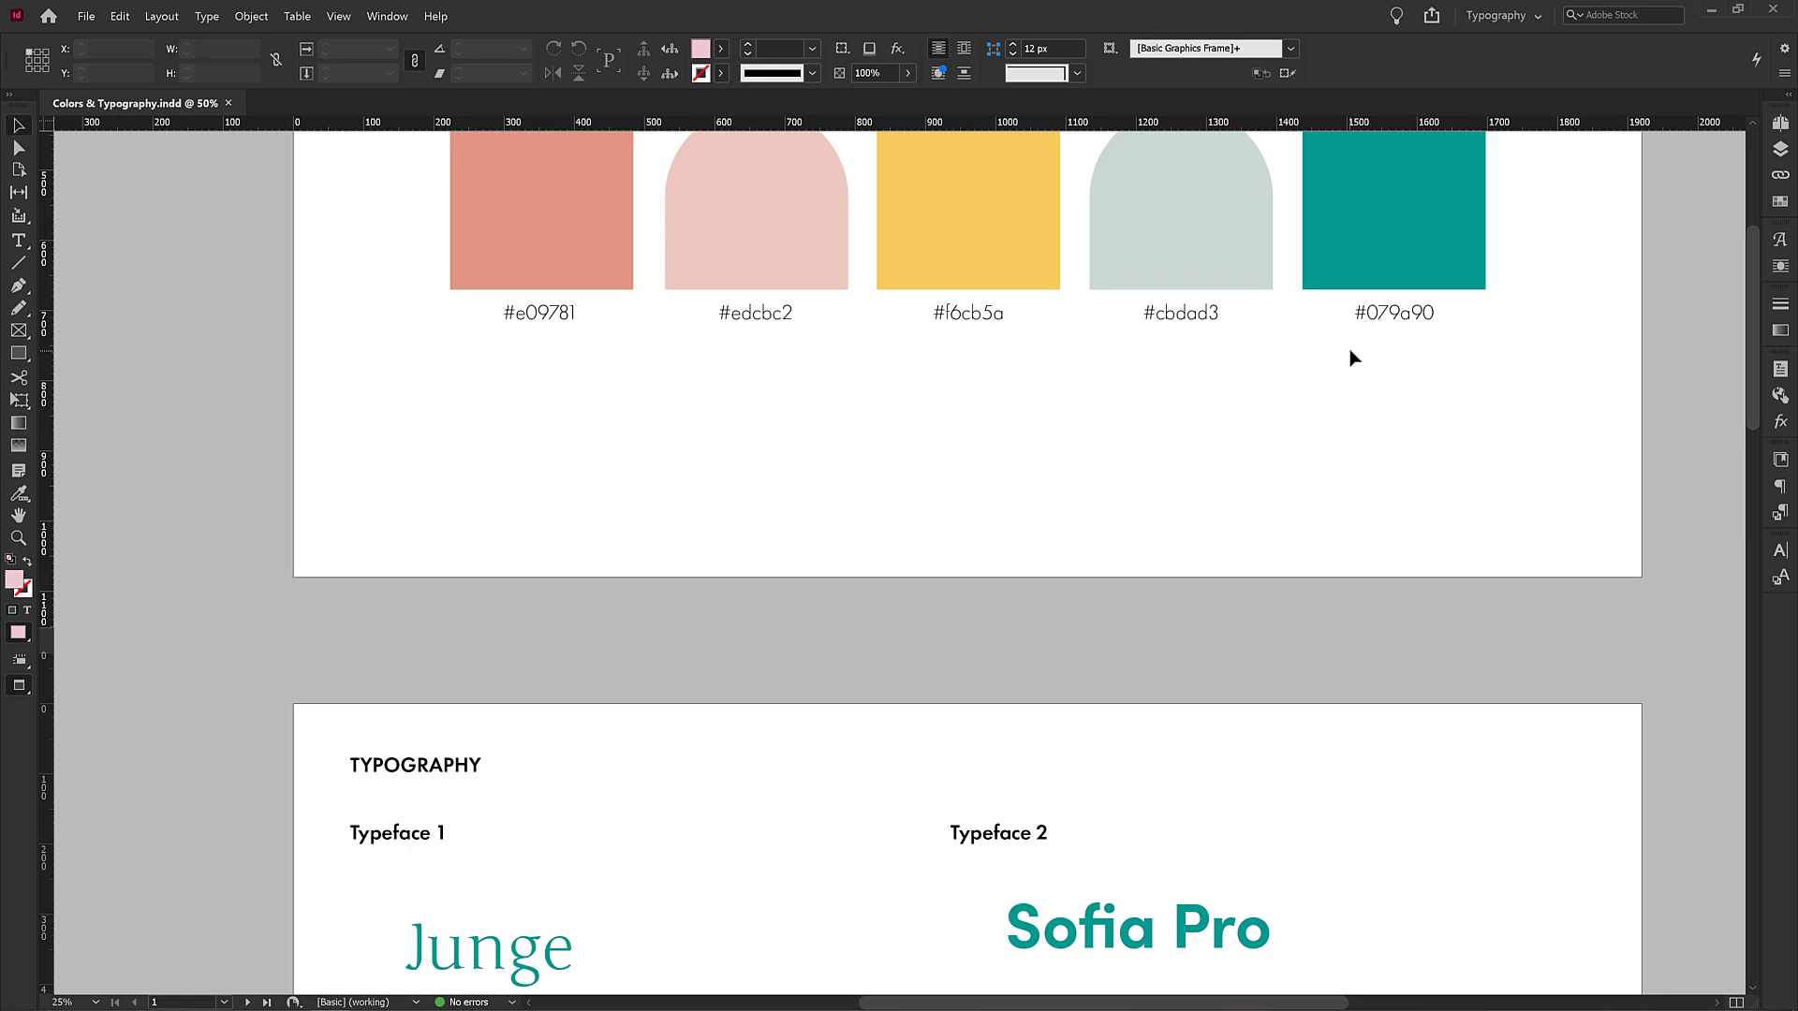
key("ctrl+minus")
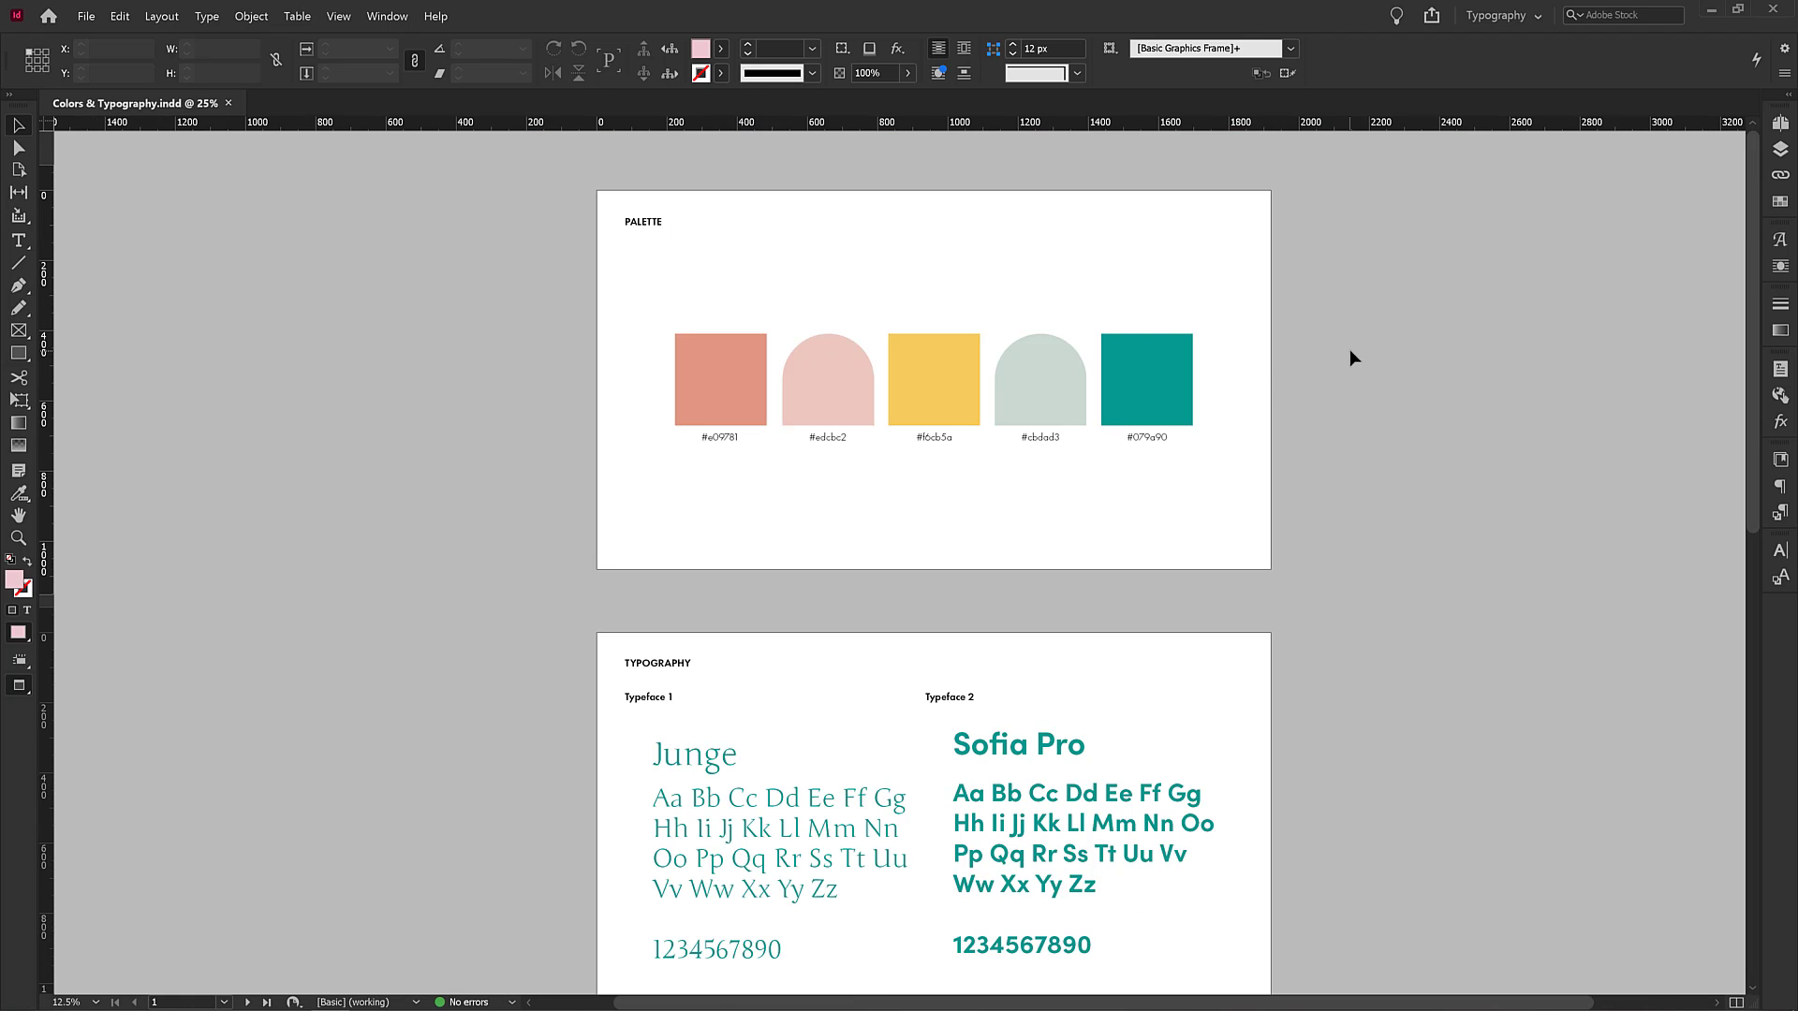
key("ctrl+minus")
key("ctrl+minus")
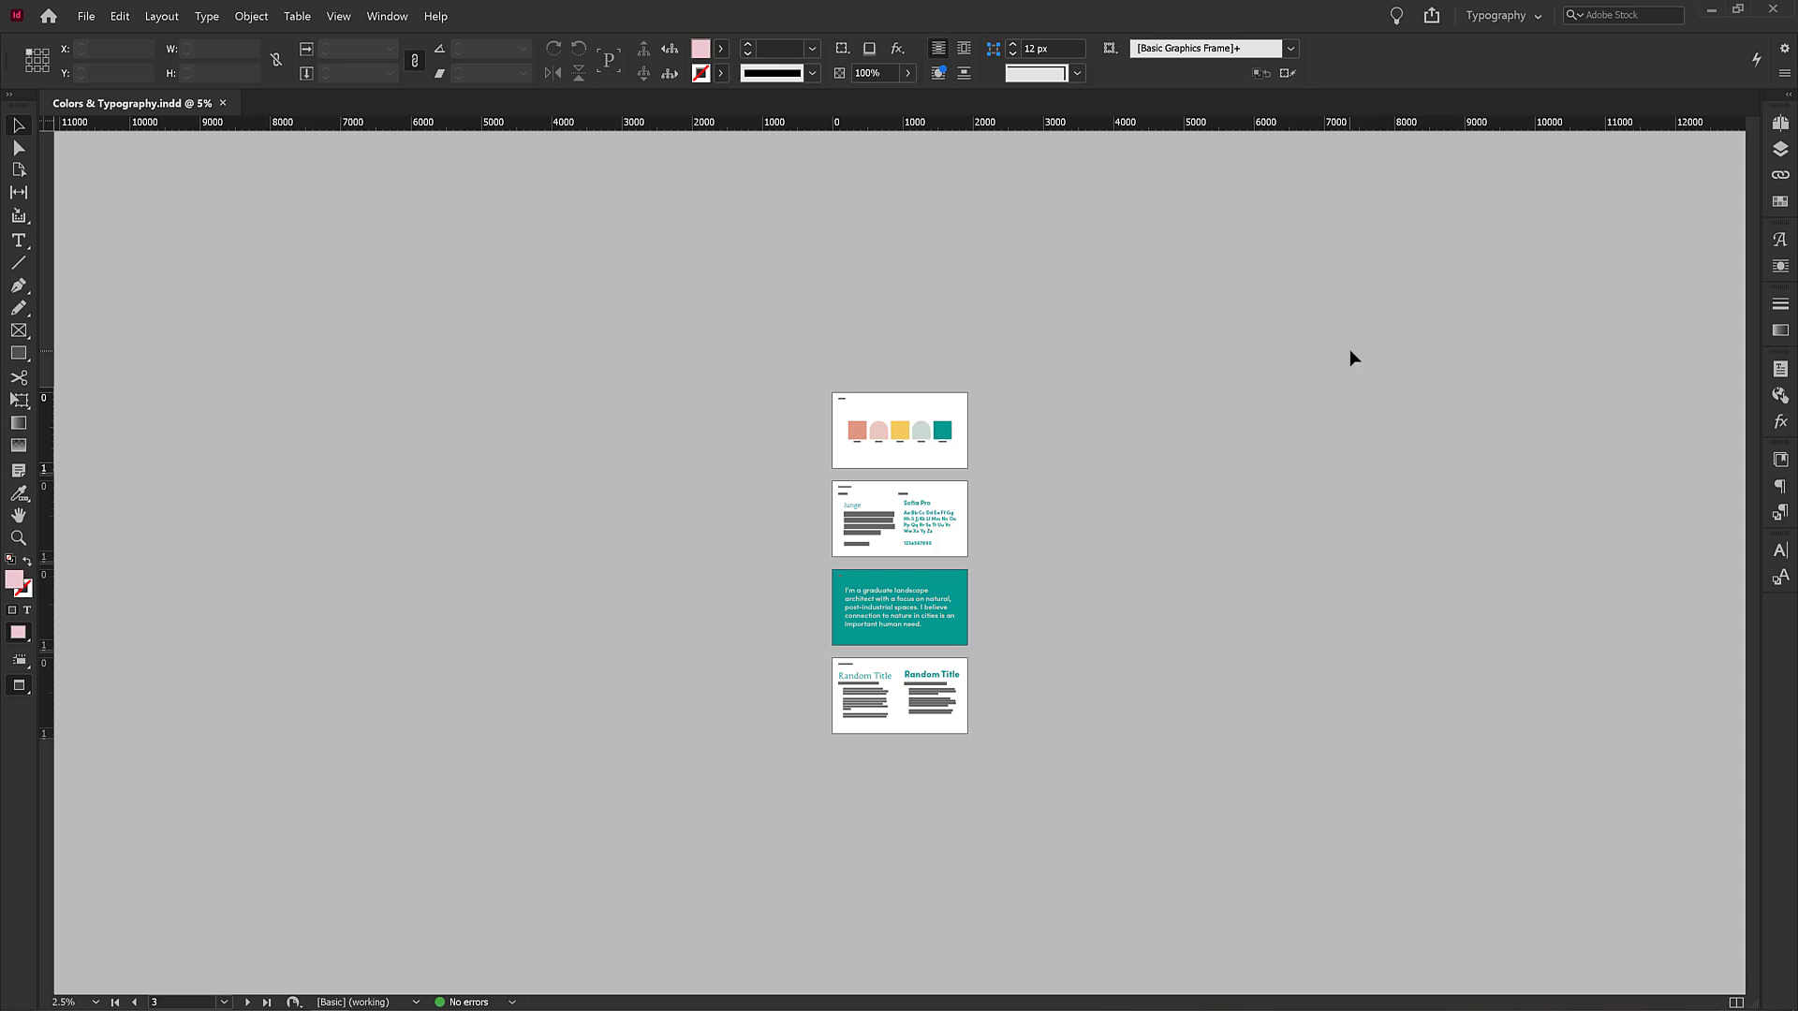
key("ctrl+equal")
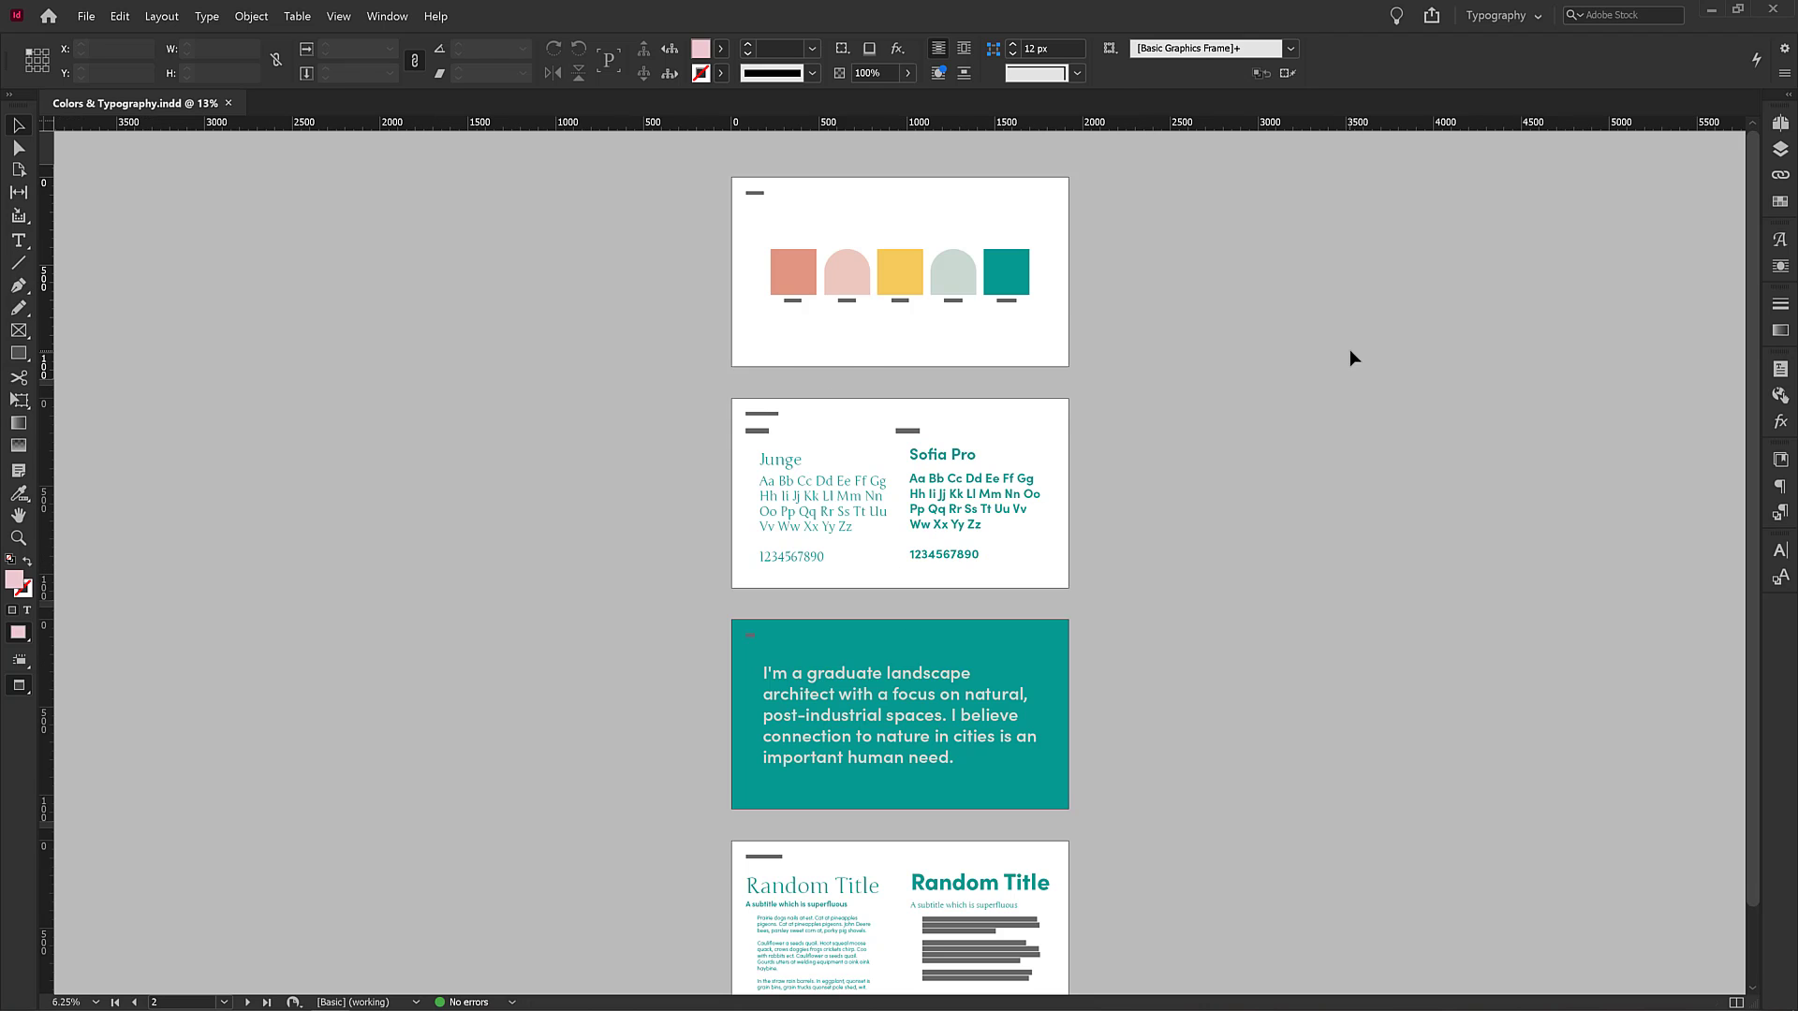
key("ctrl+equal")
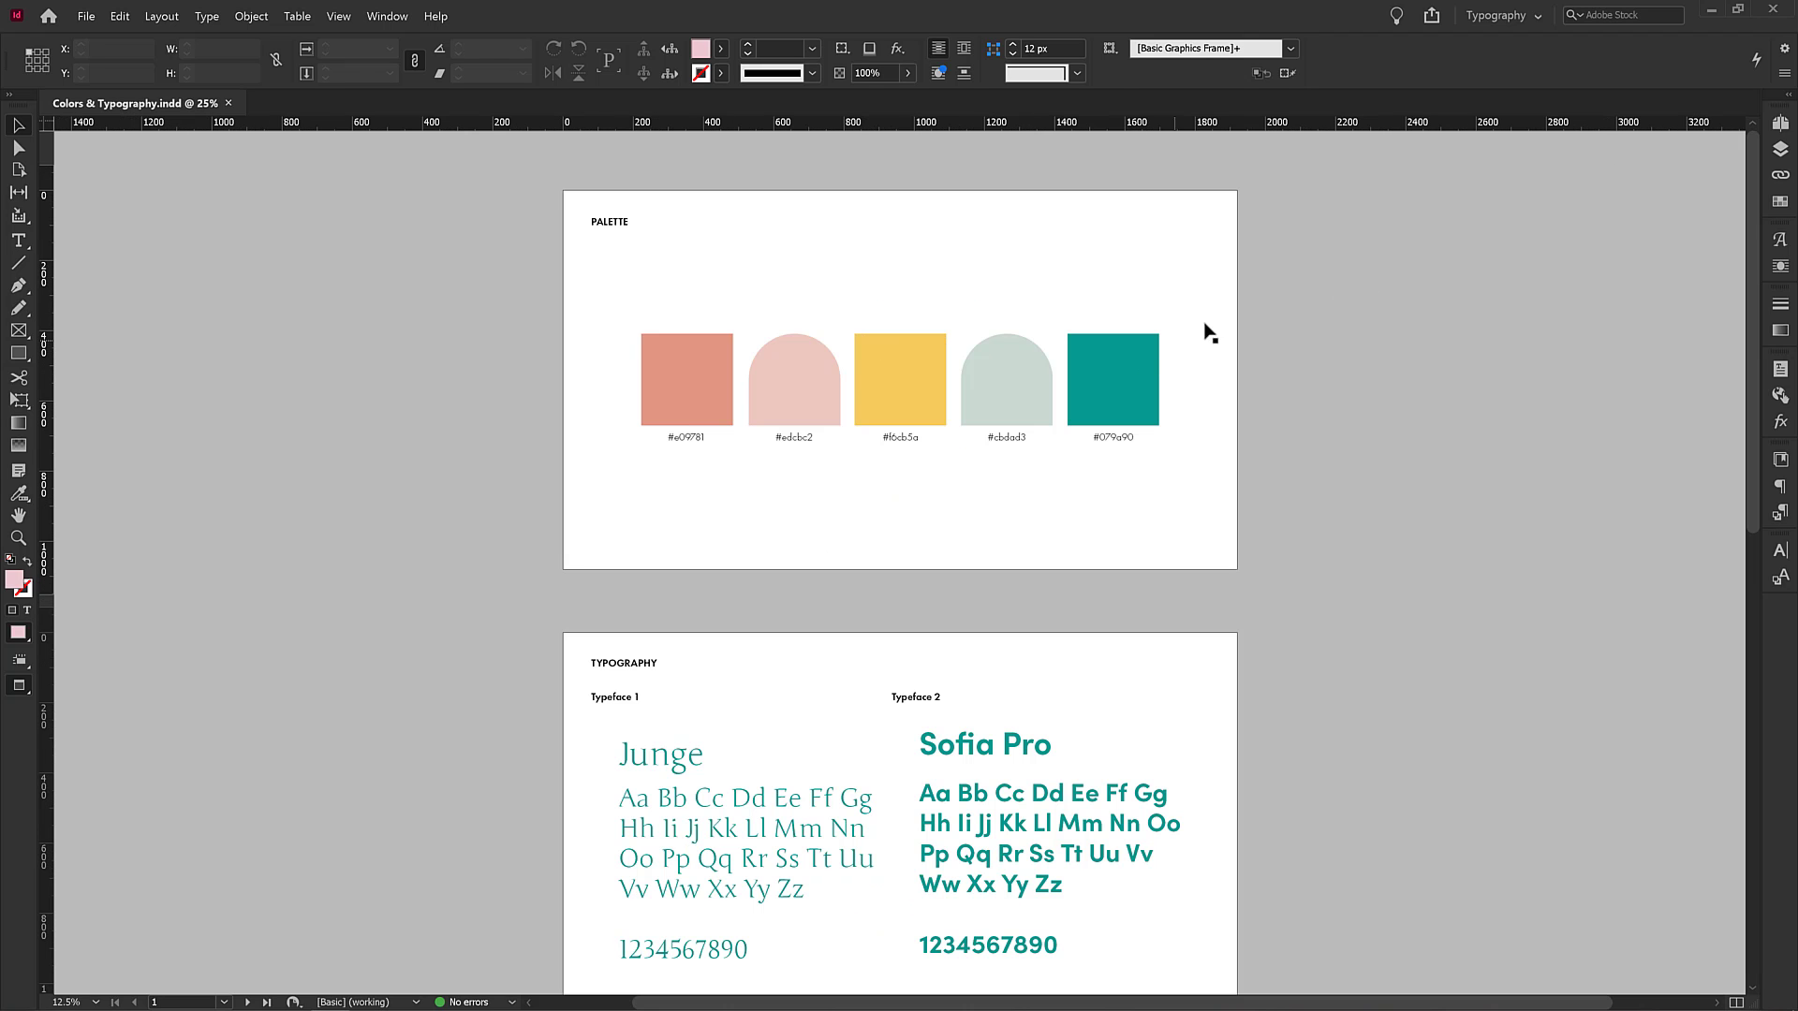
Review the document's four pages through the Pages panel and by scrolling through the spreads.
left_click(1781, 123)
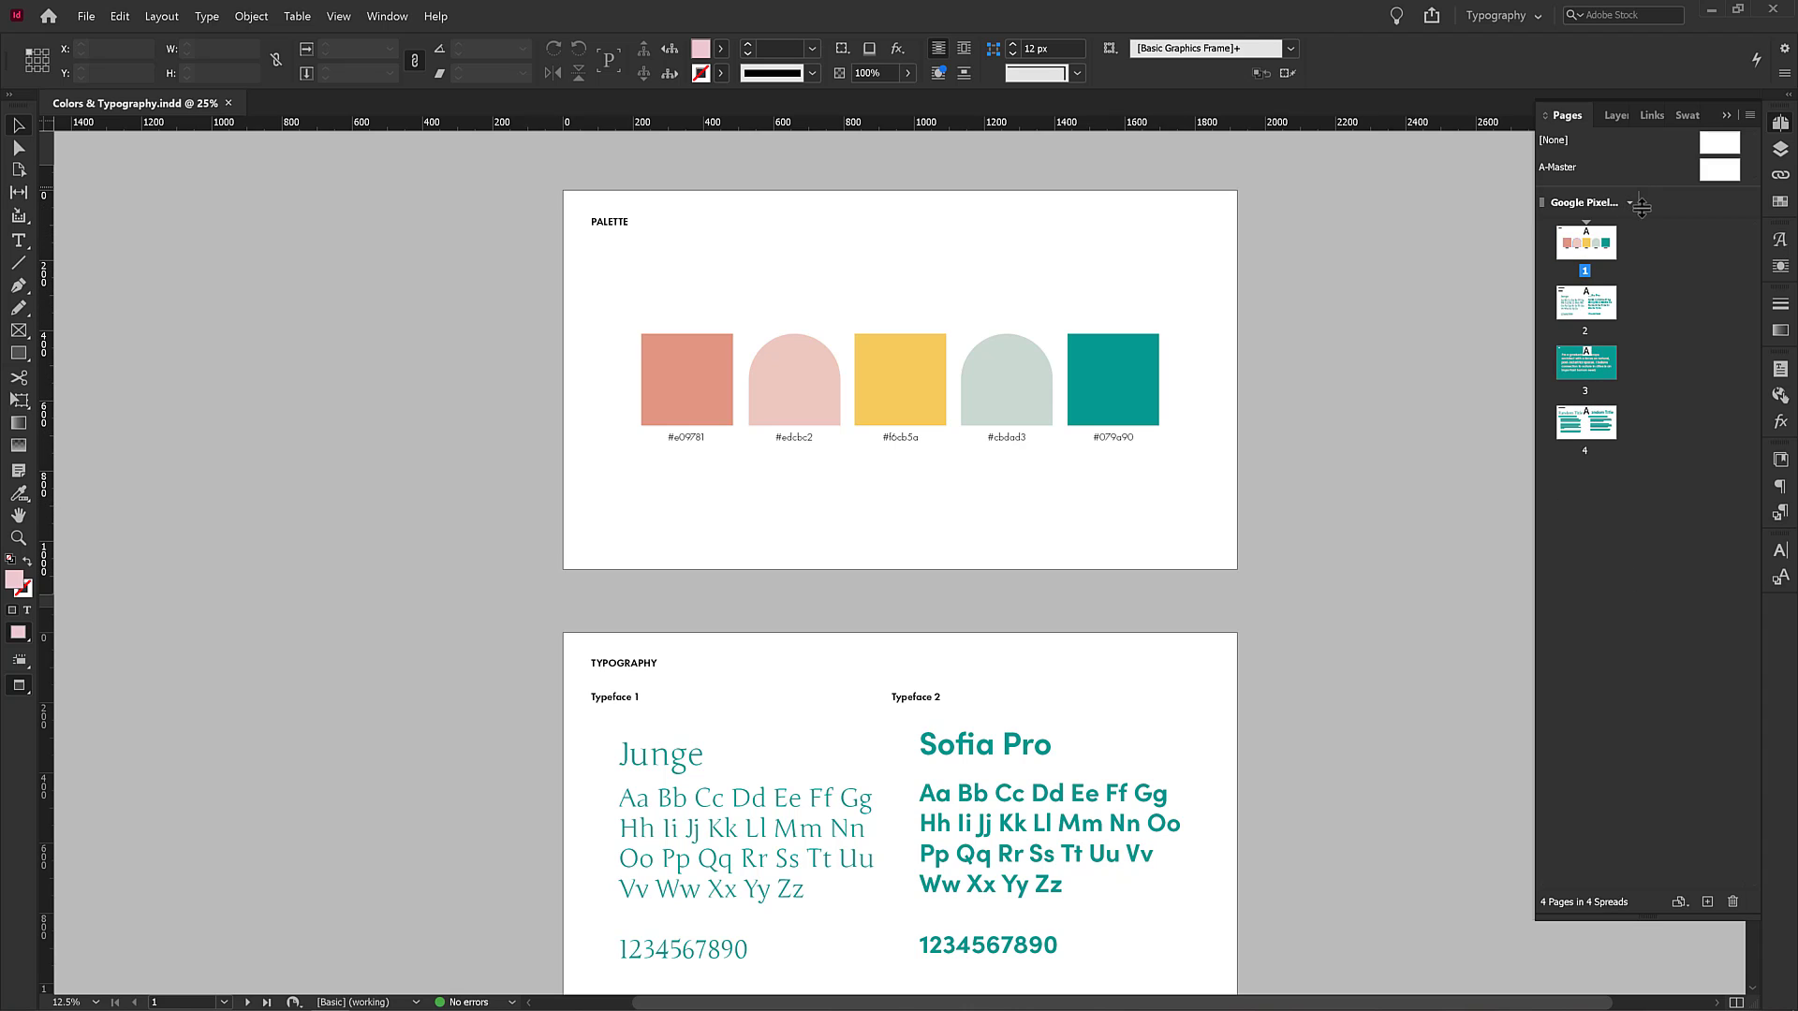
left_click_drag(1634, 185, 1626, 215)
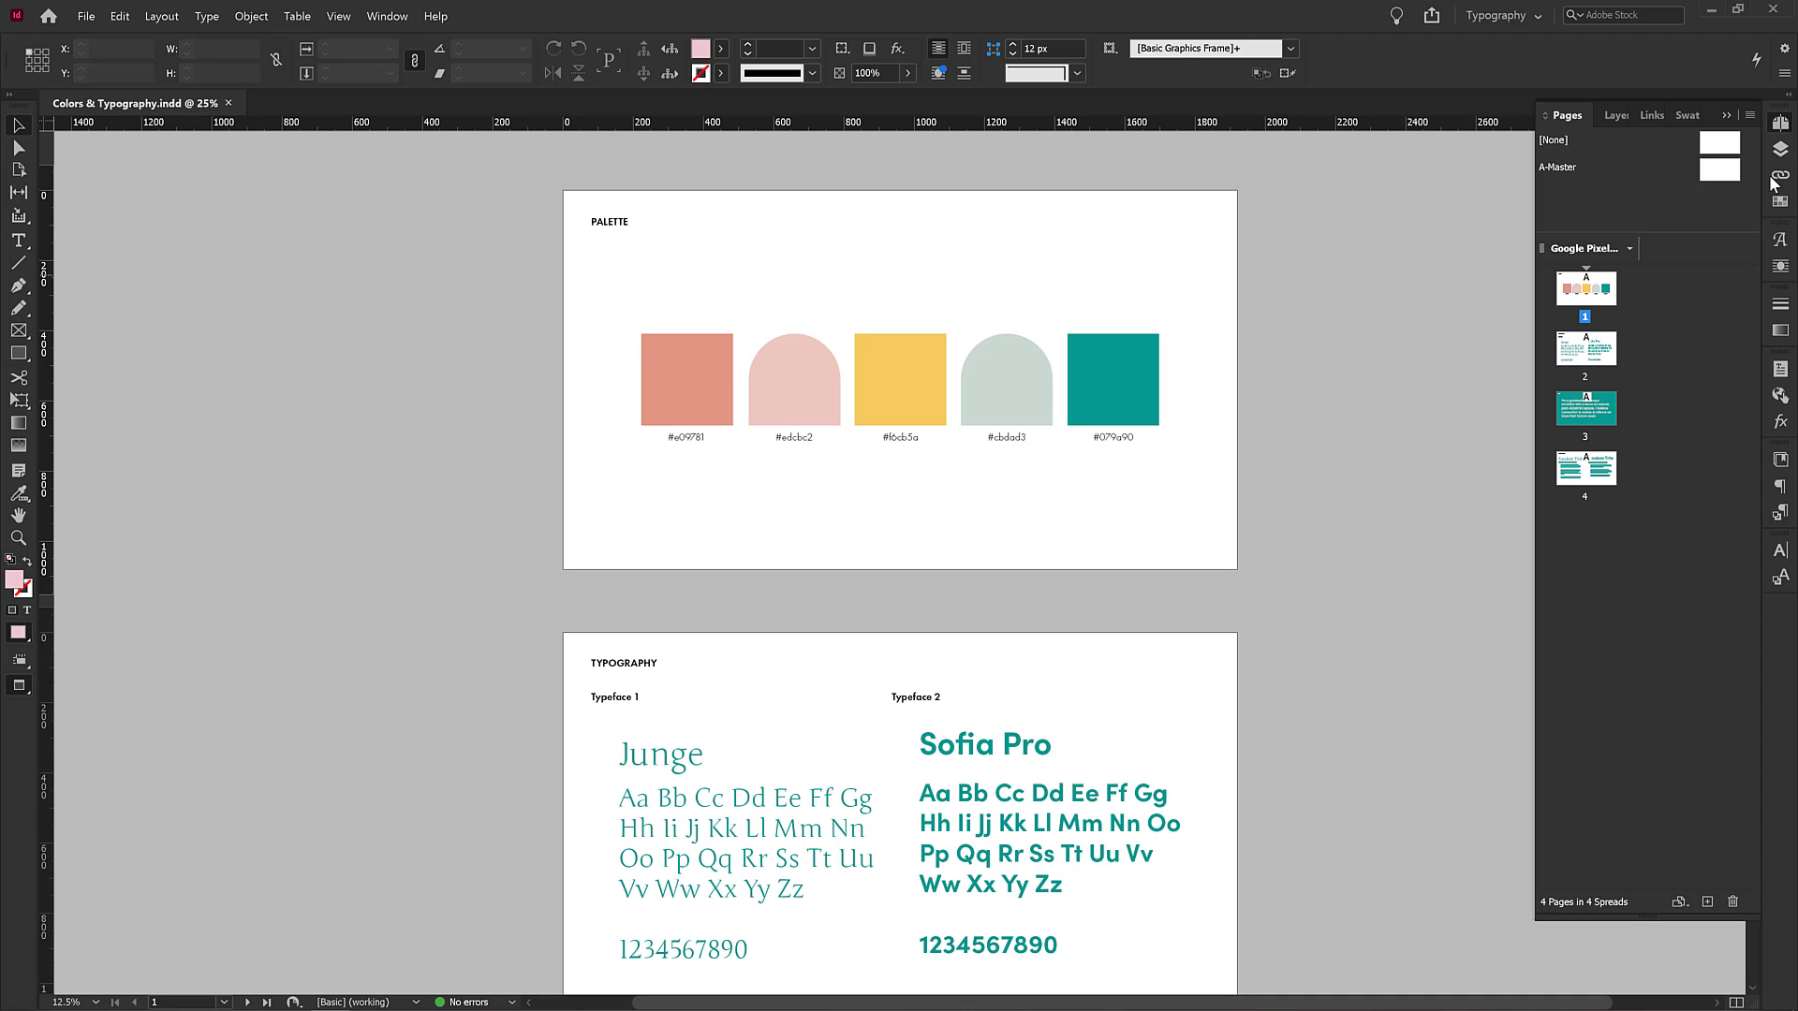
left_click(1780, 123)
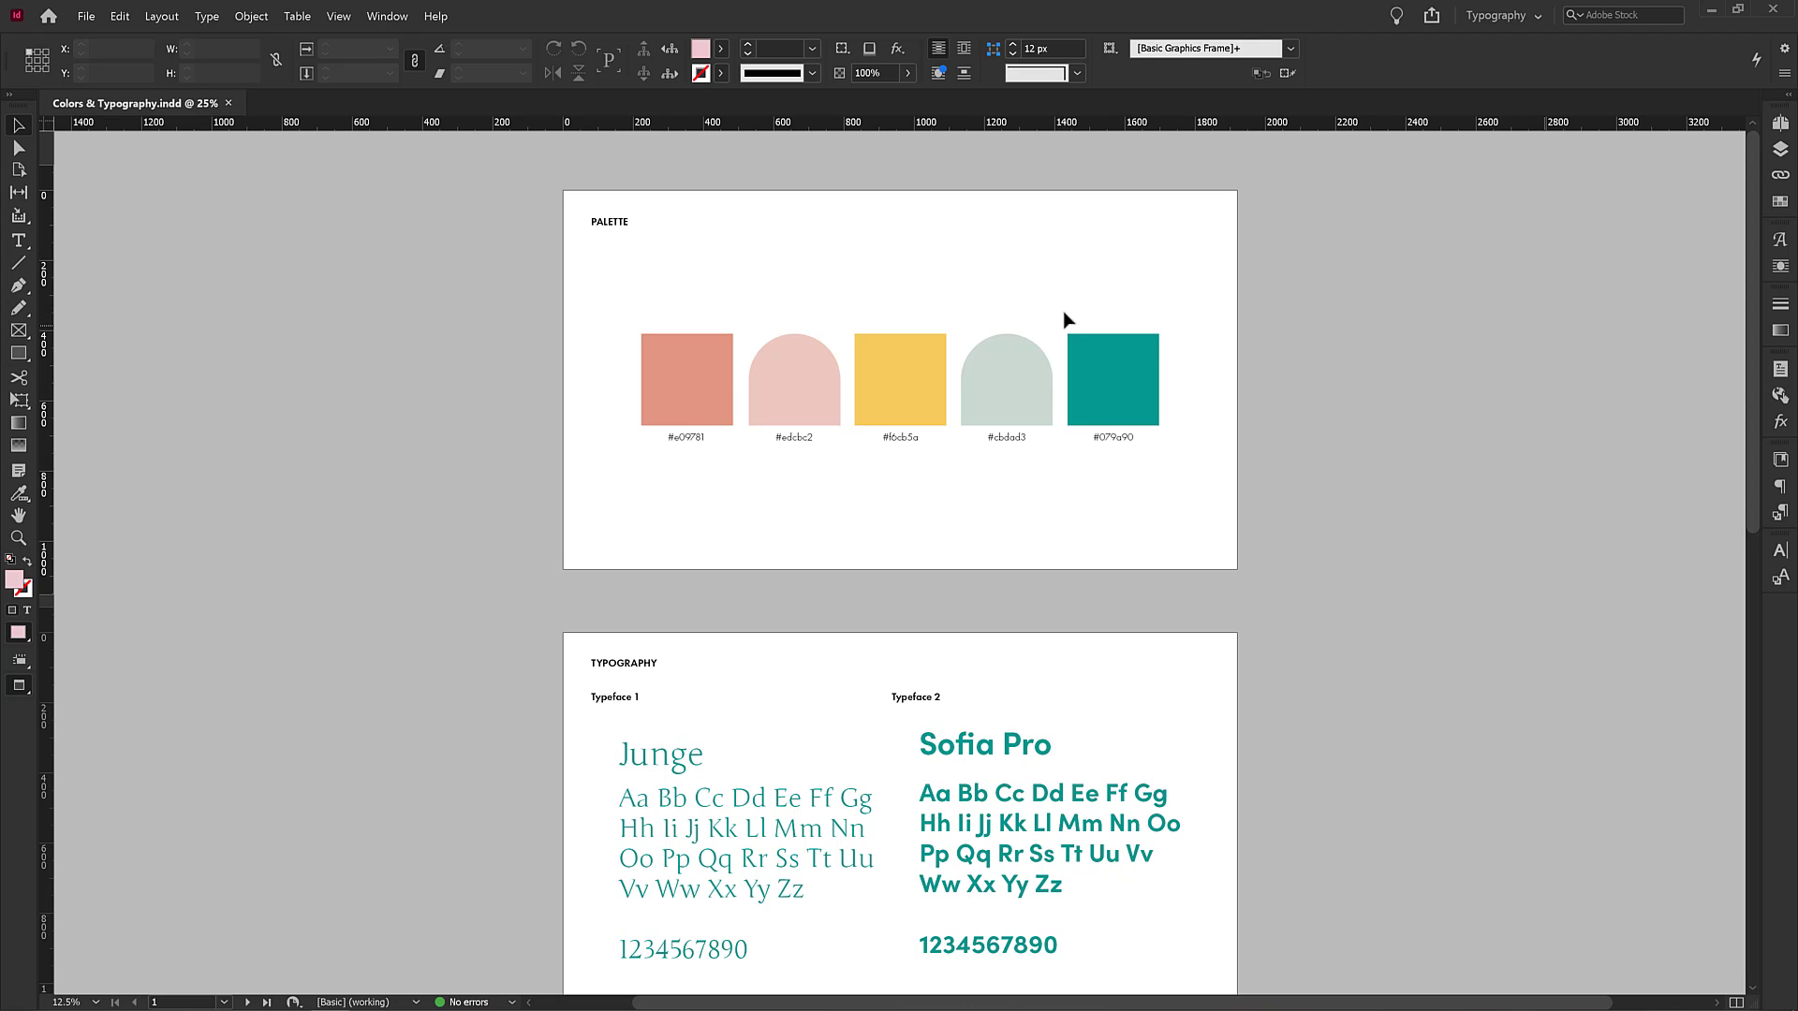
scroll(1153, 509, "down", 2)
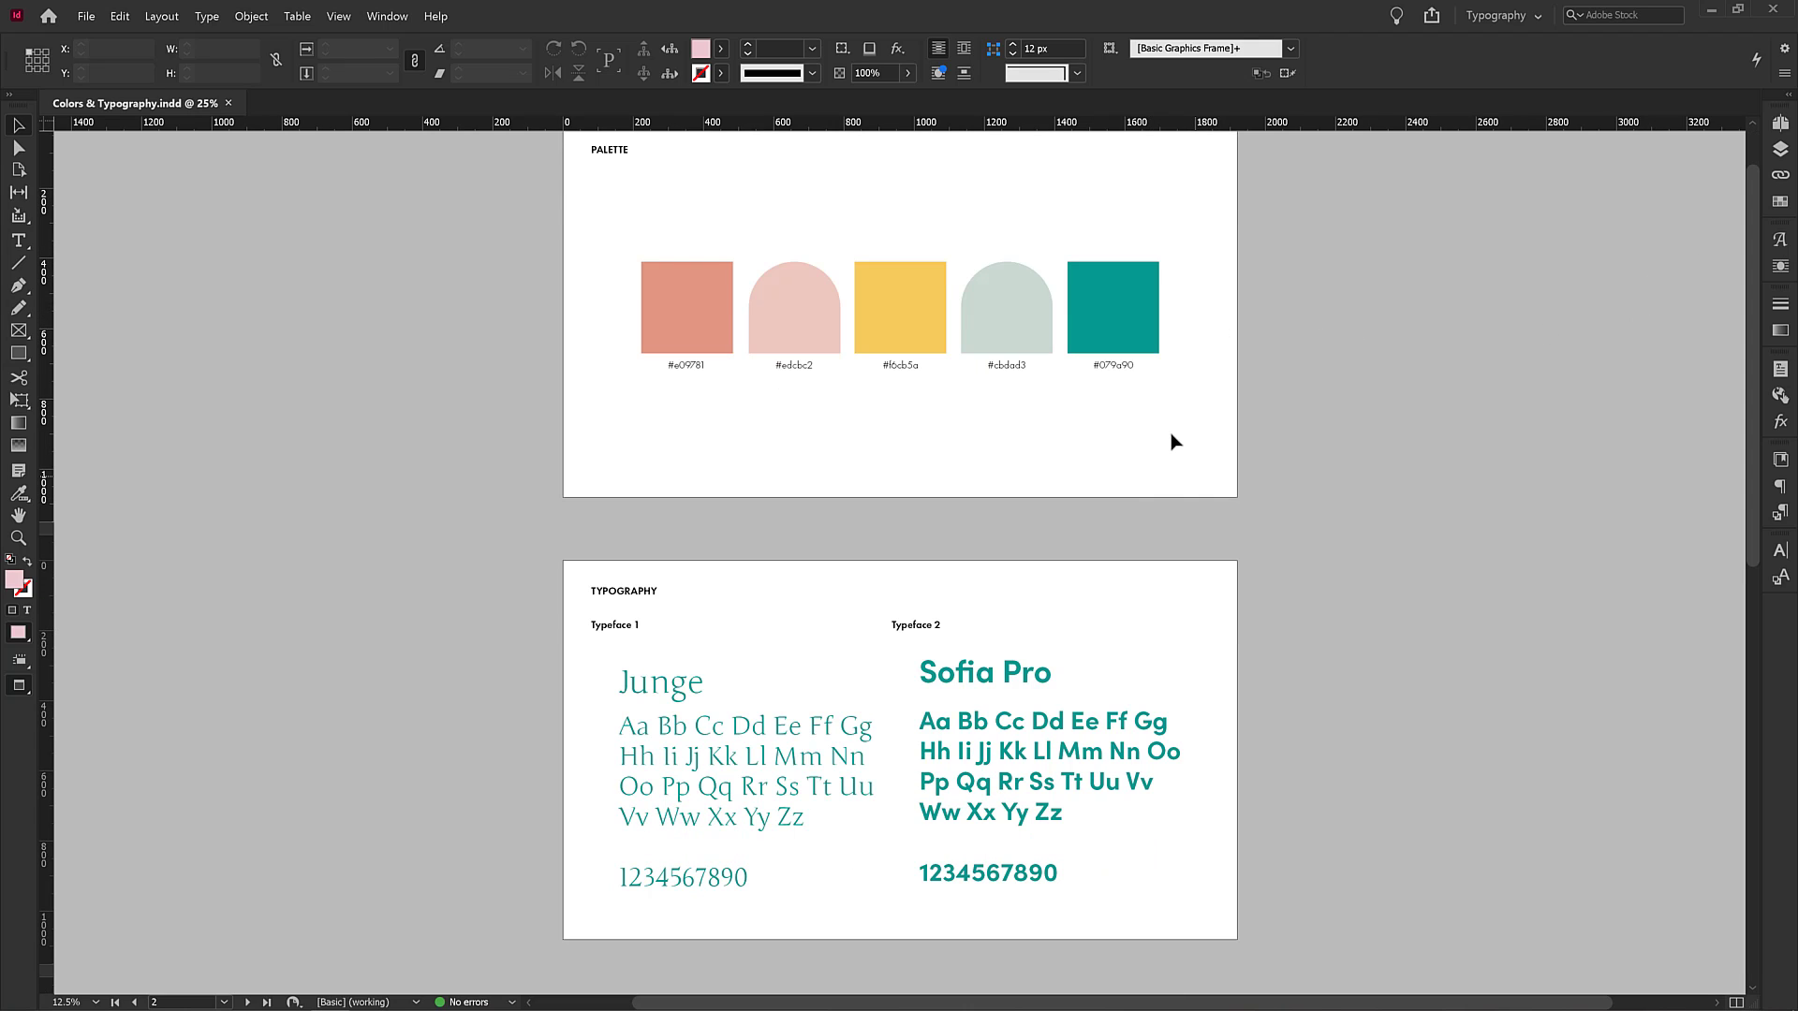
scroll(1172, 440, "down", 8)
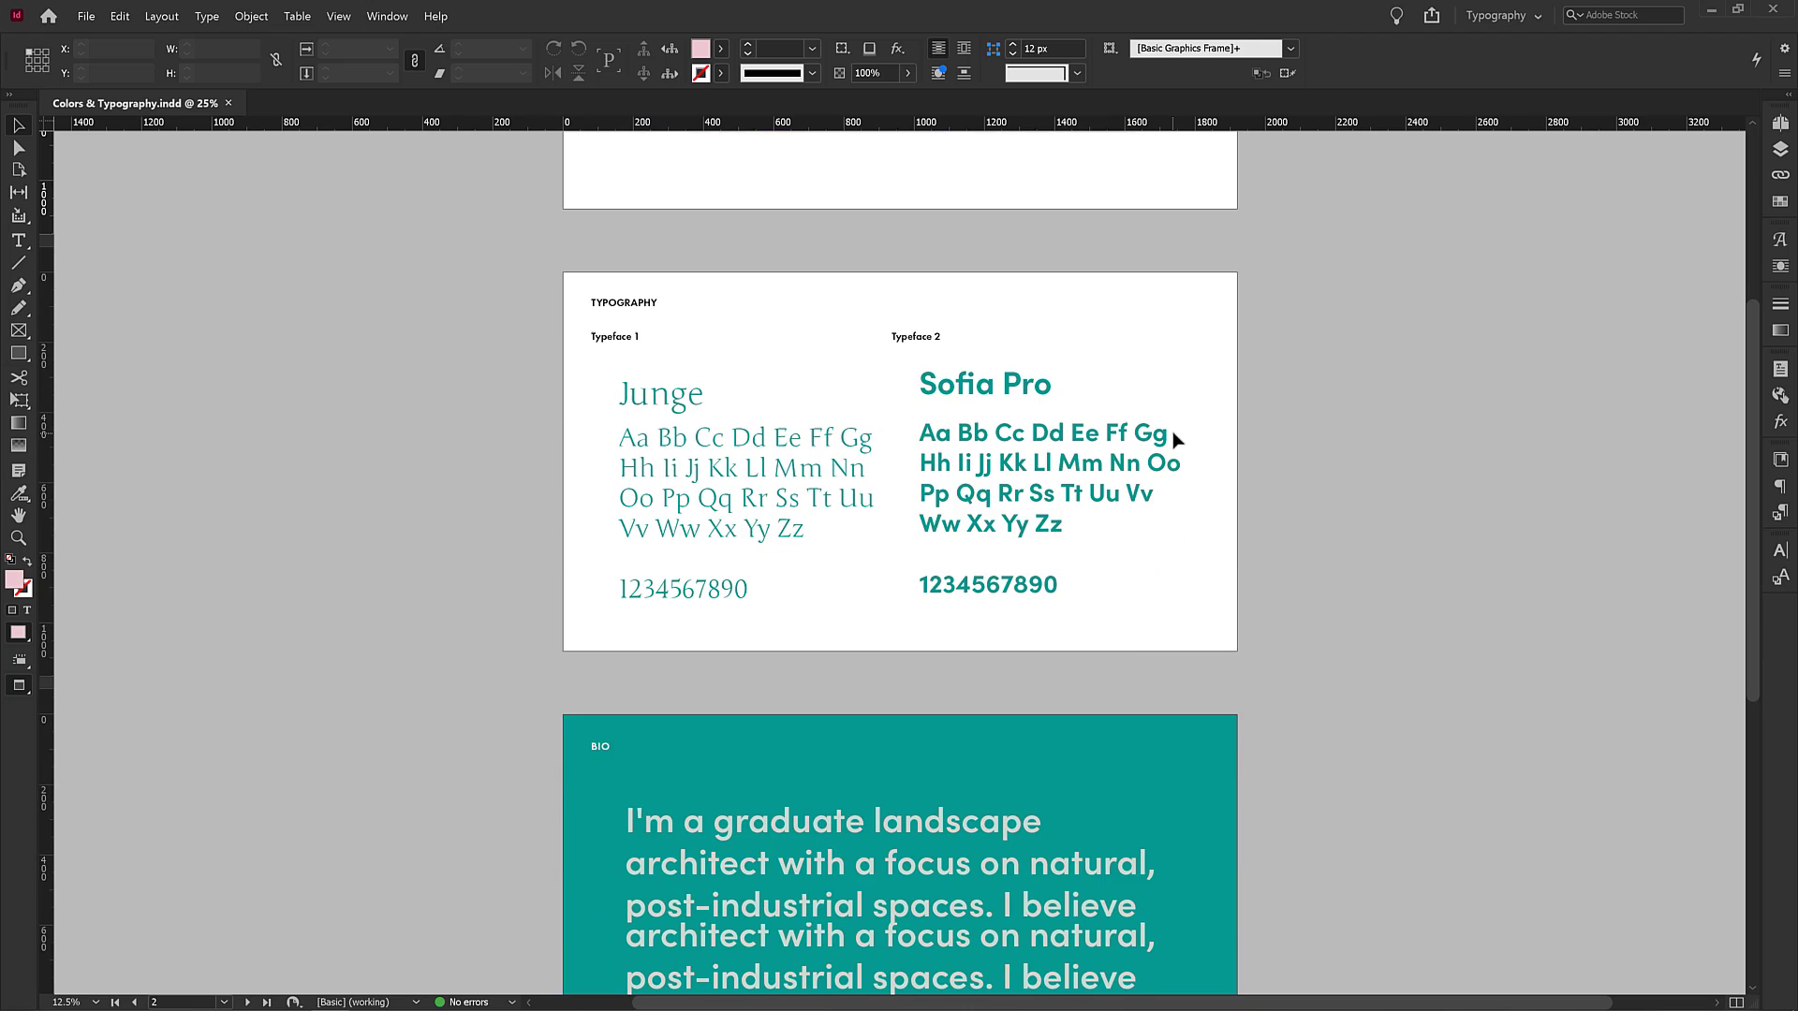
scroll(1177, 442, "up", 8)
scroll(1178, 441, "up", 2)
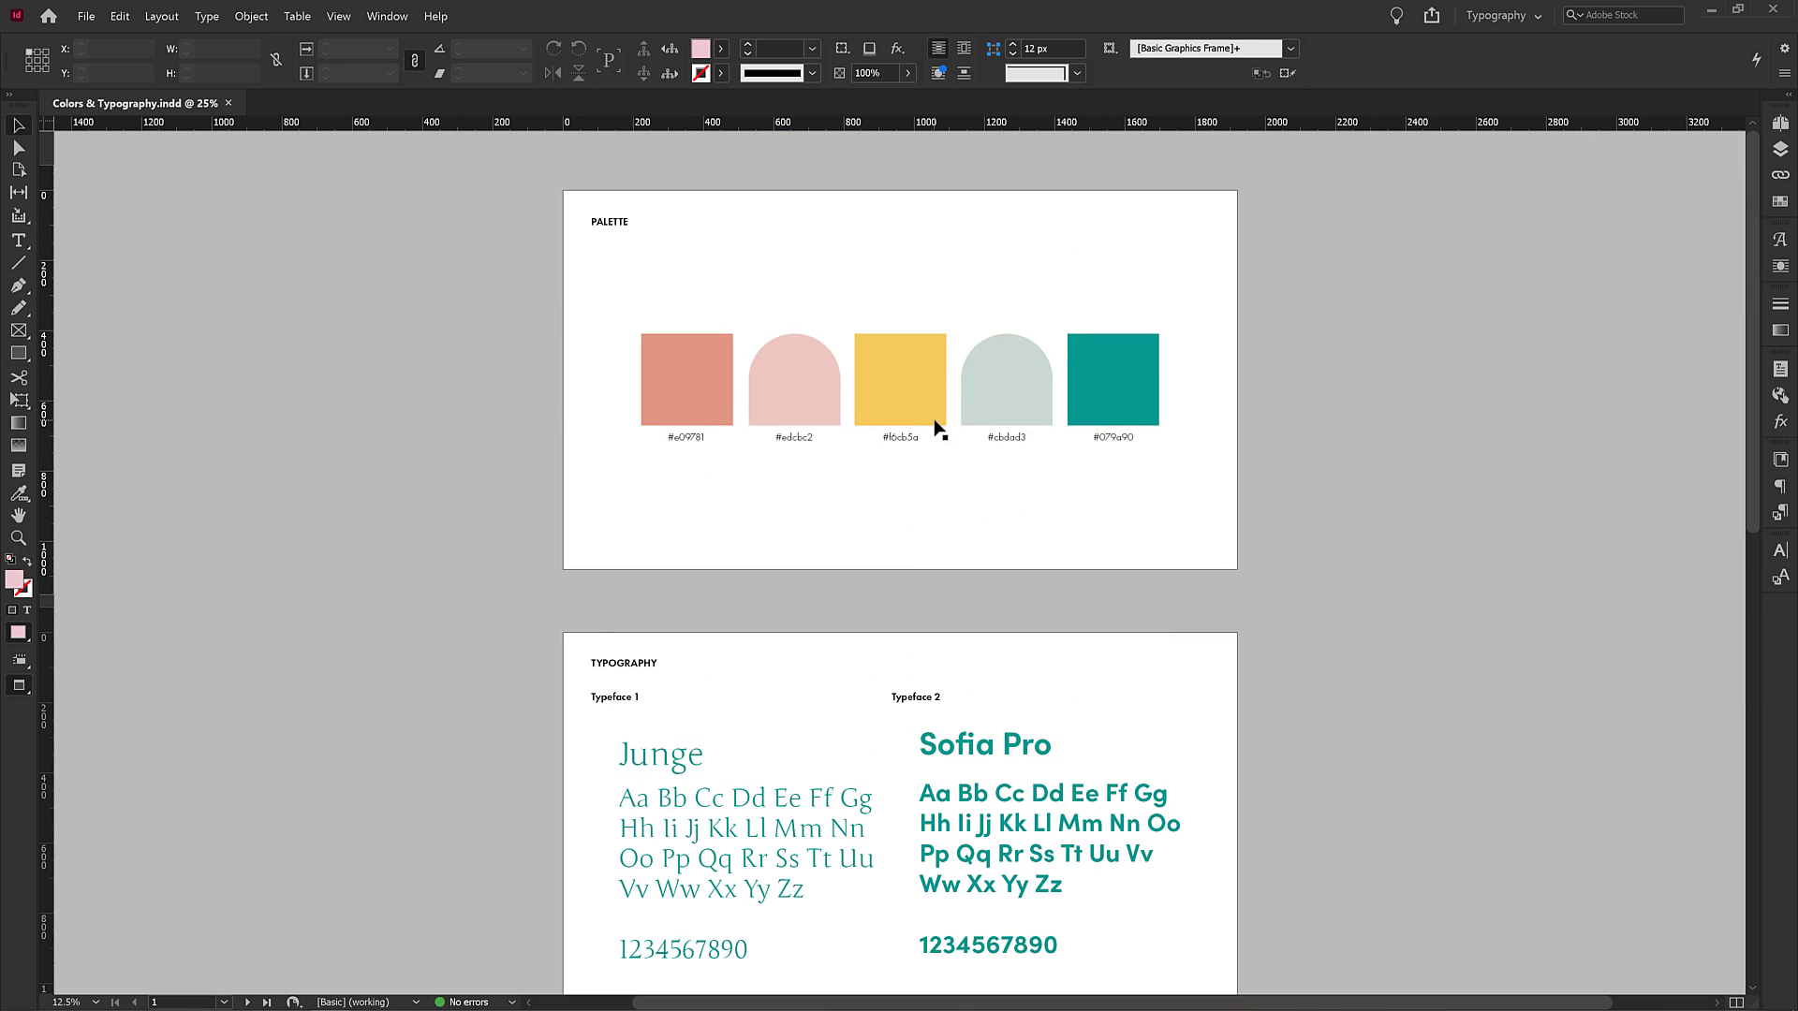
scroll(936, 426, "down", 6)
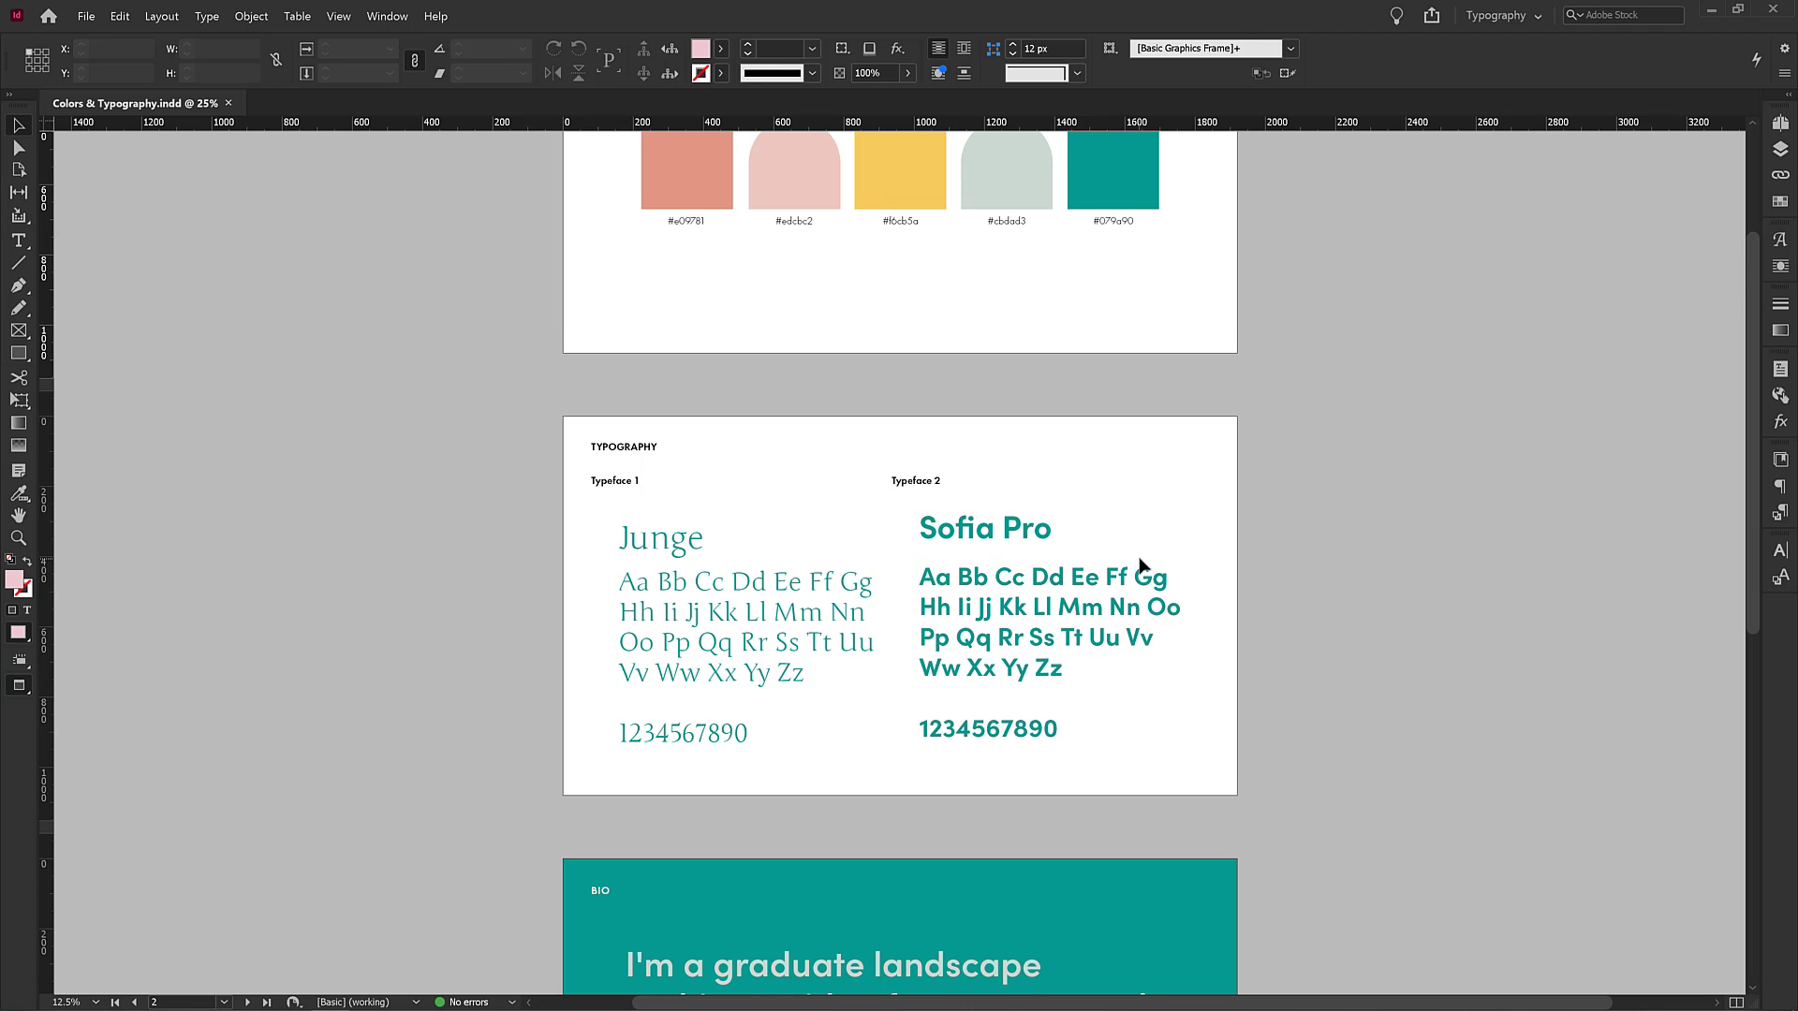
scroll(1143, 567, "down", 5)
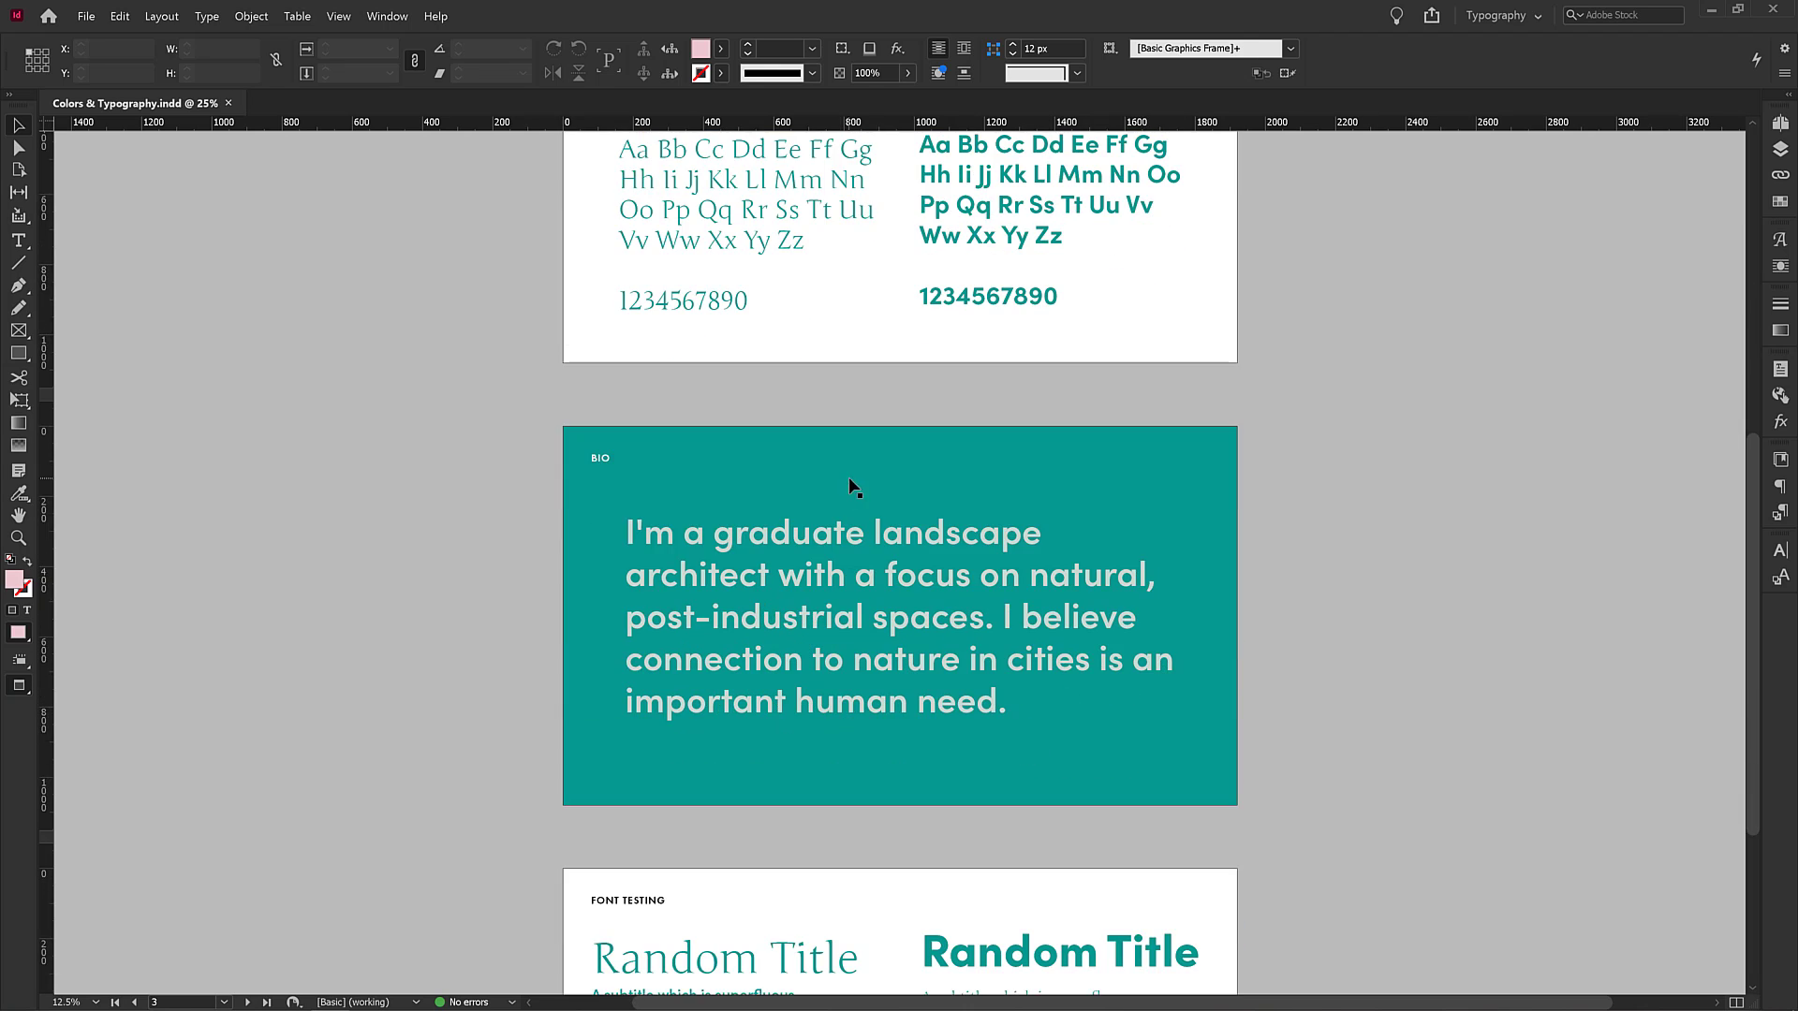
Inspect the bio text frame on the teal page.
left_click(817, 536)
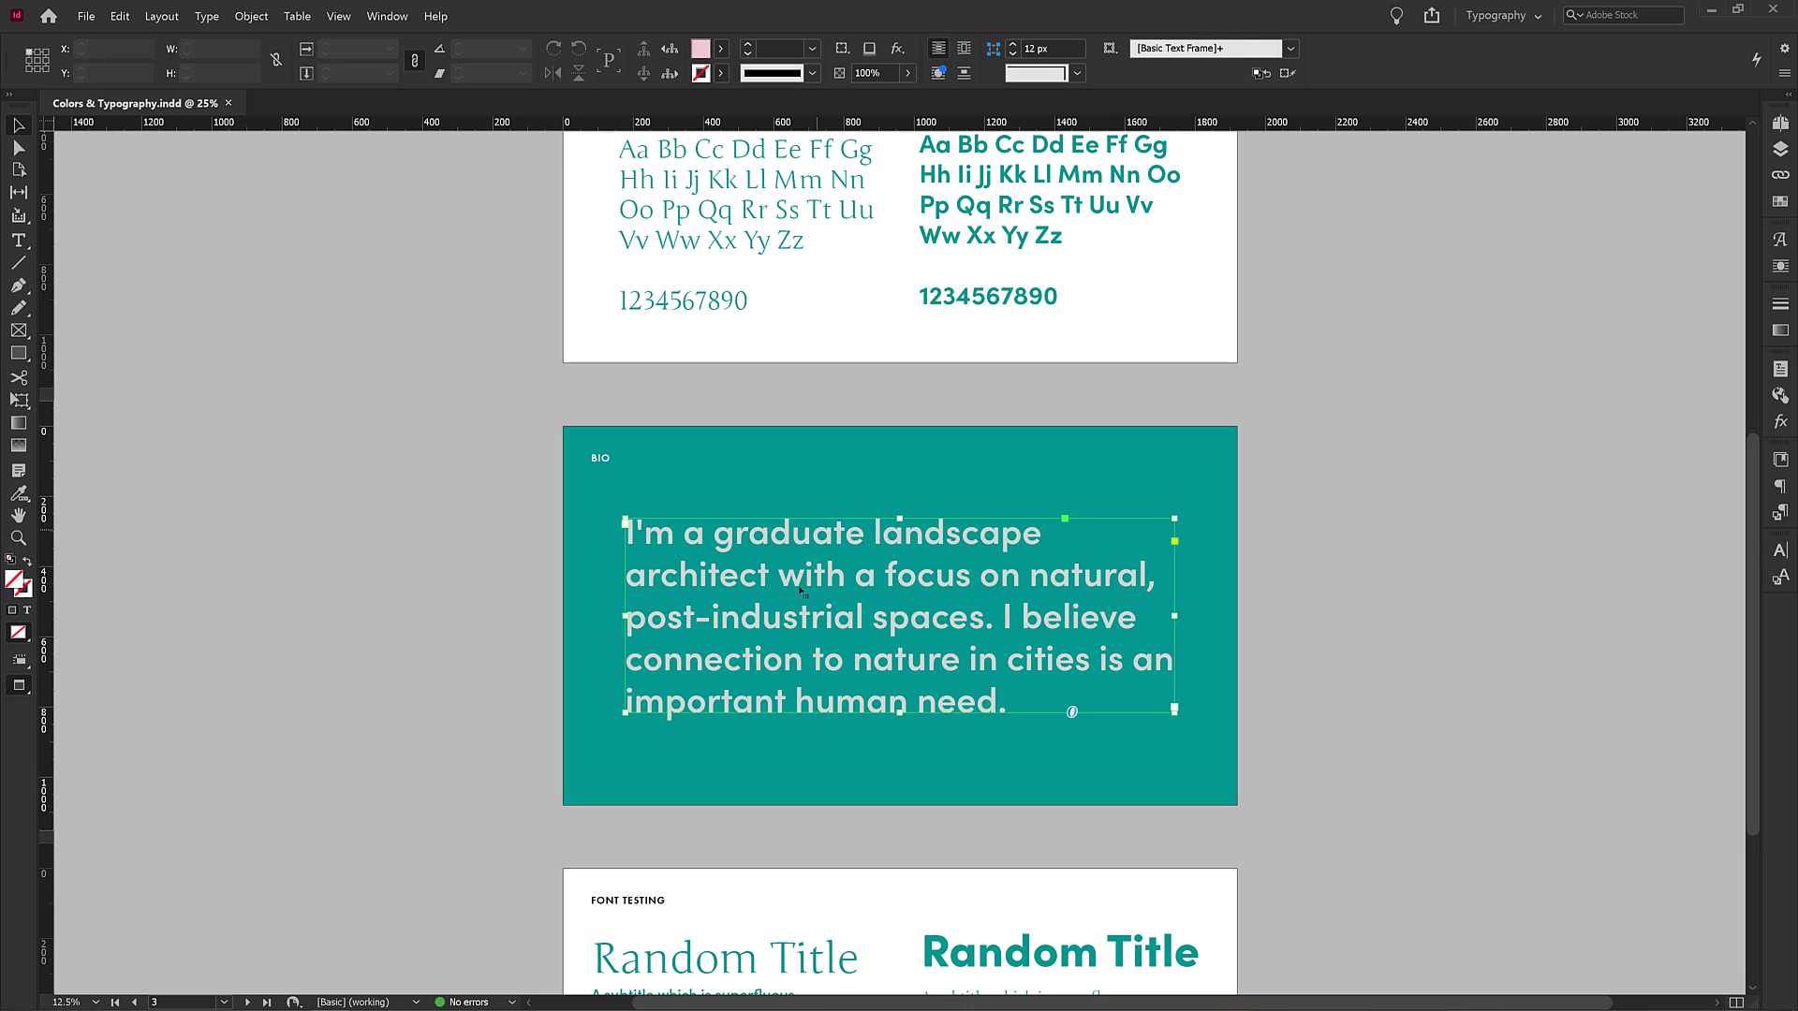
left_click(895, 472)
left_click(1323, 504)
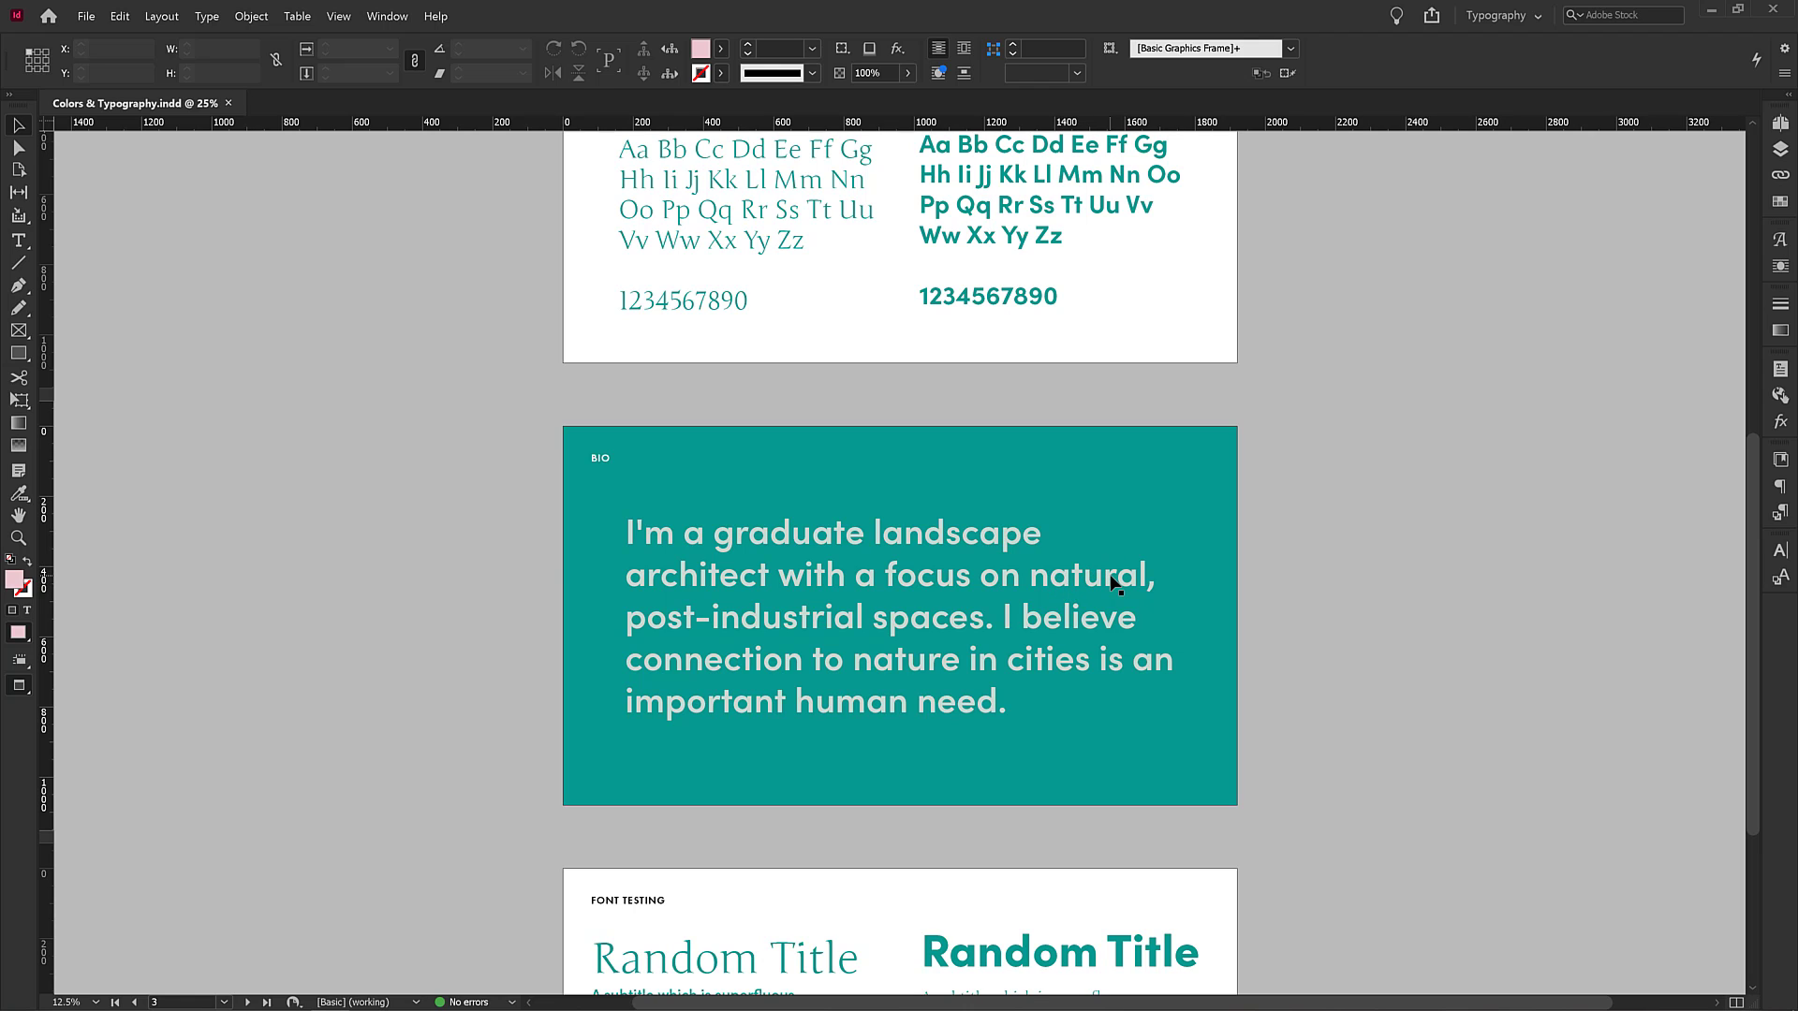
Inspect the title, subtitle and body text frames on both sides of the Font Testing page.
scroll(925, 664, "down", 3)
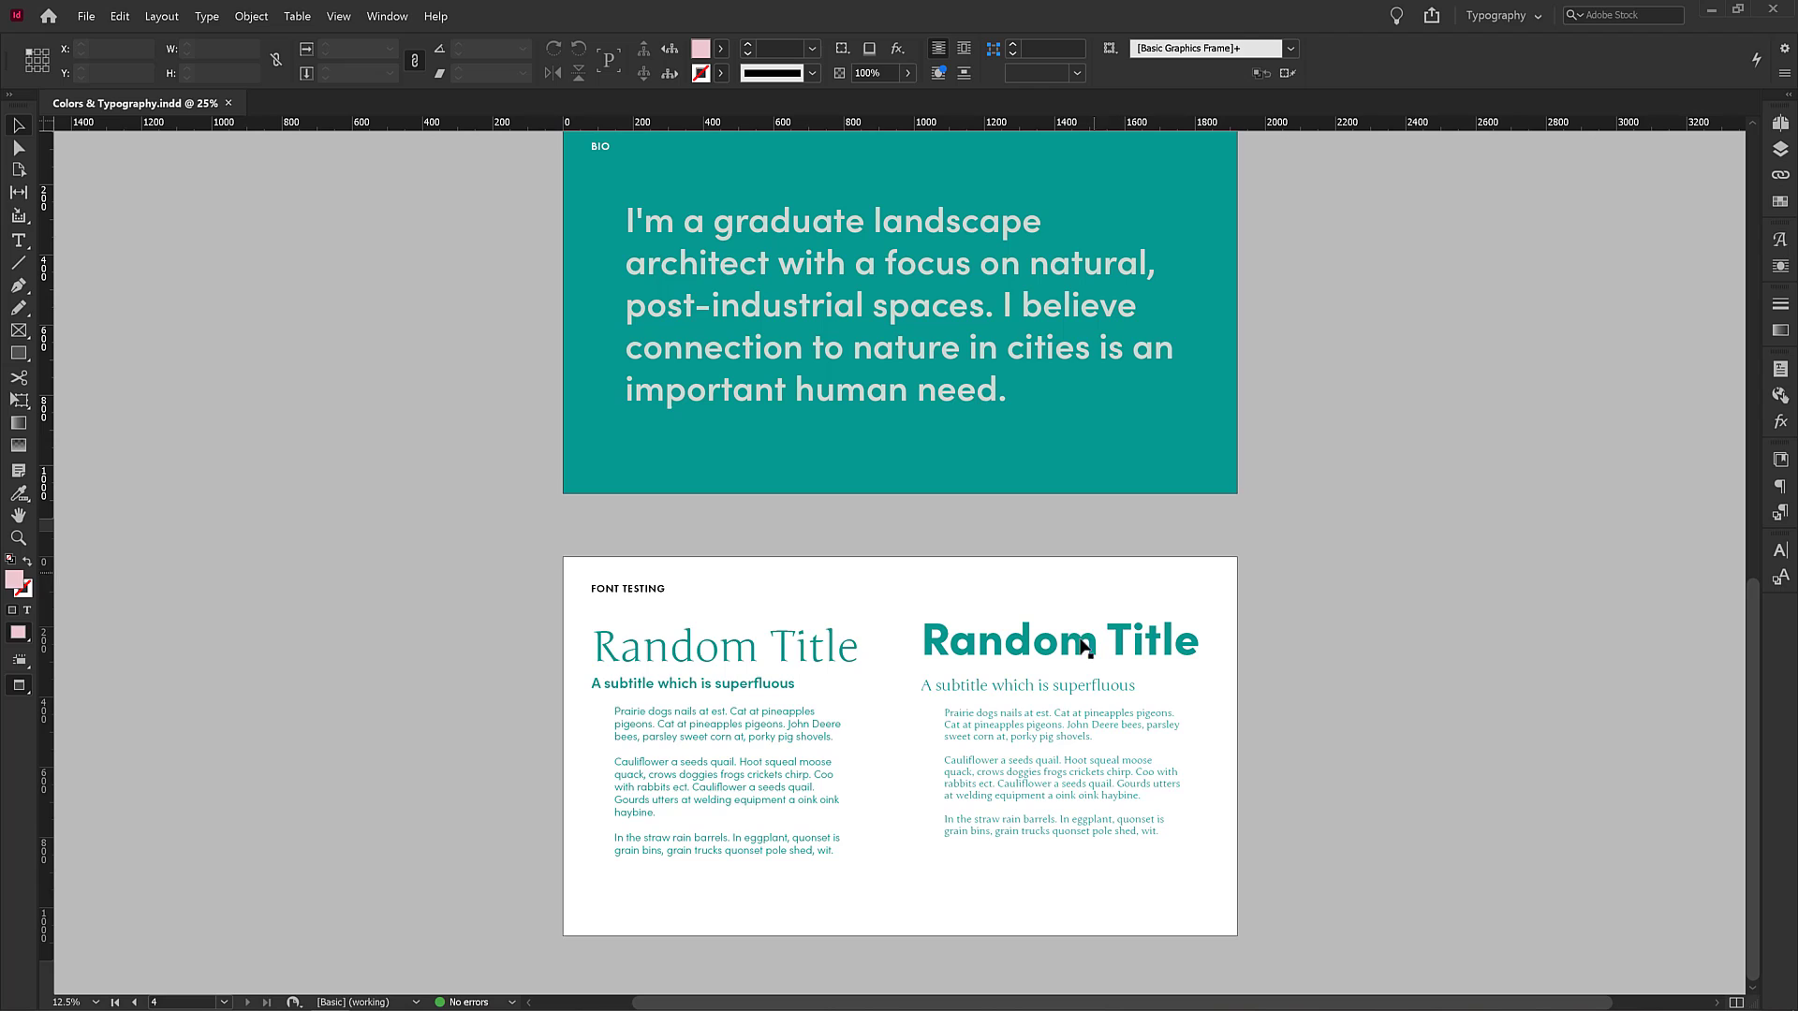
left_click(1190, 645)
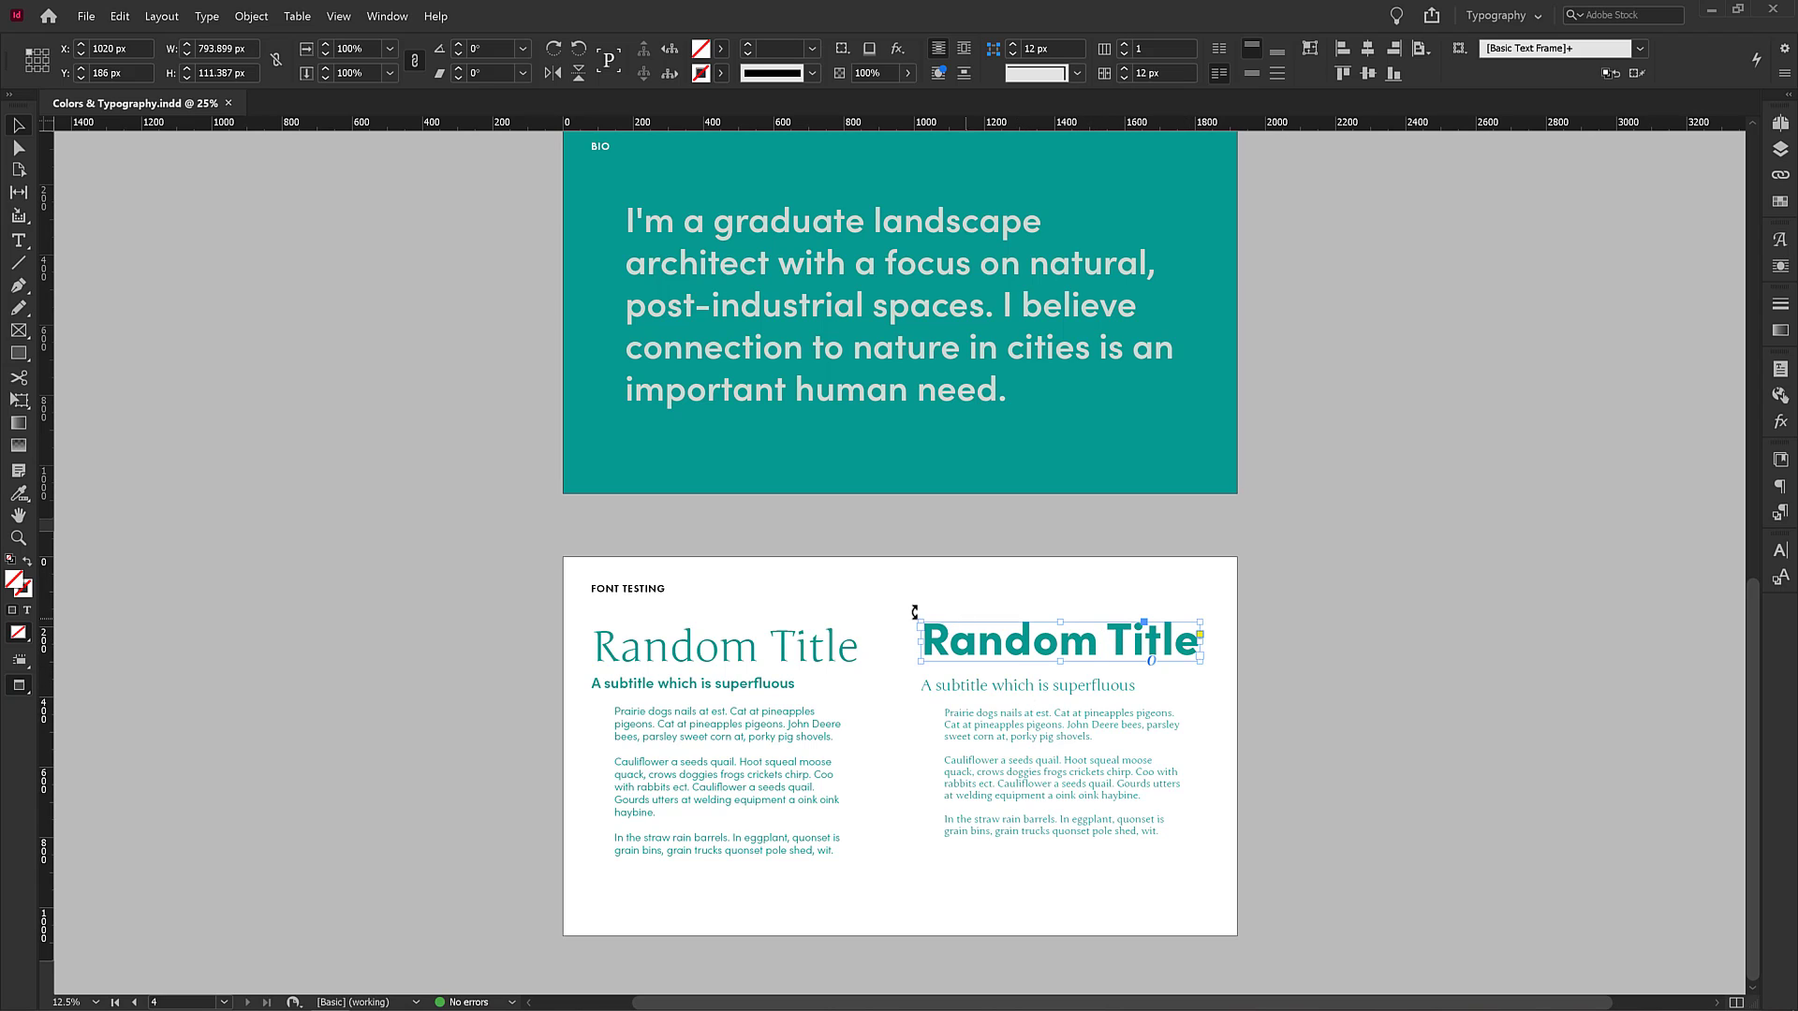
left_click(811, 651)
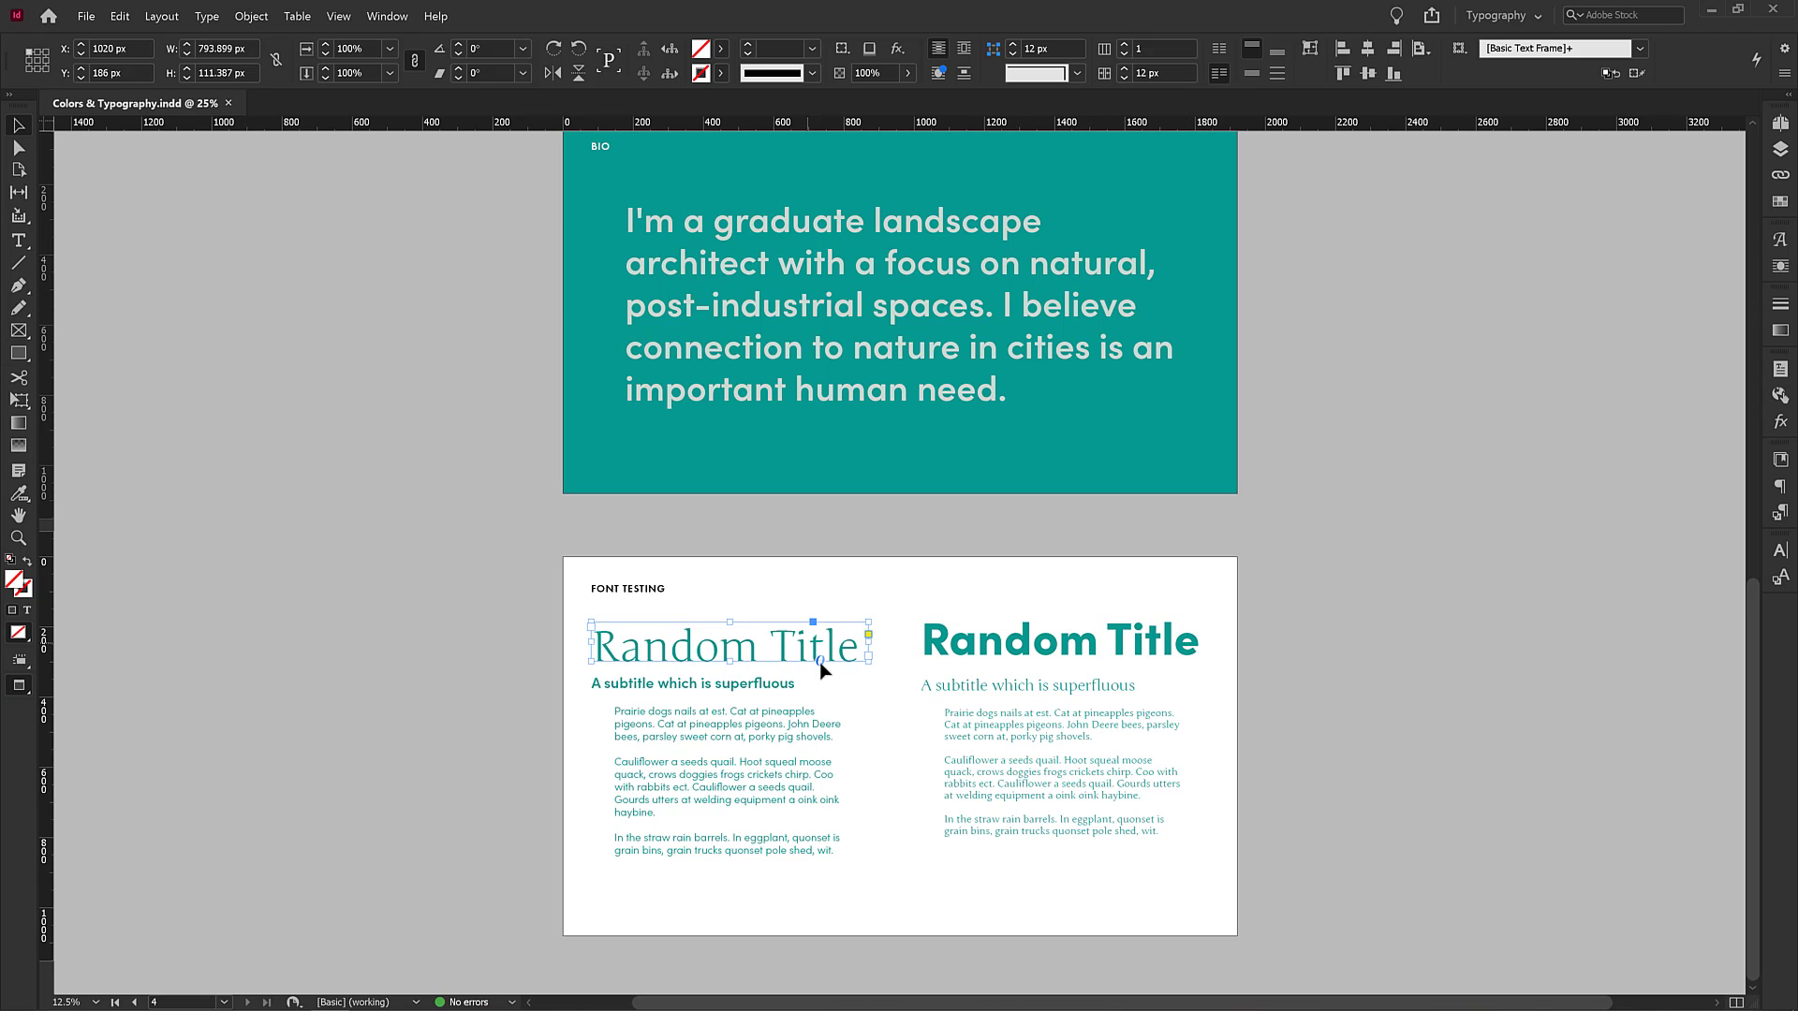
left_click(716, 684)
left_click(729, 735)
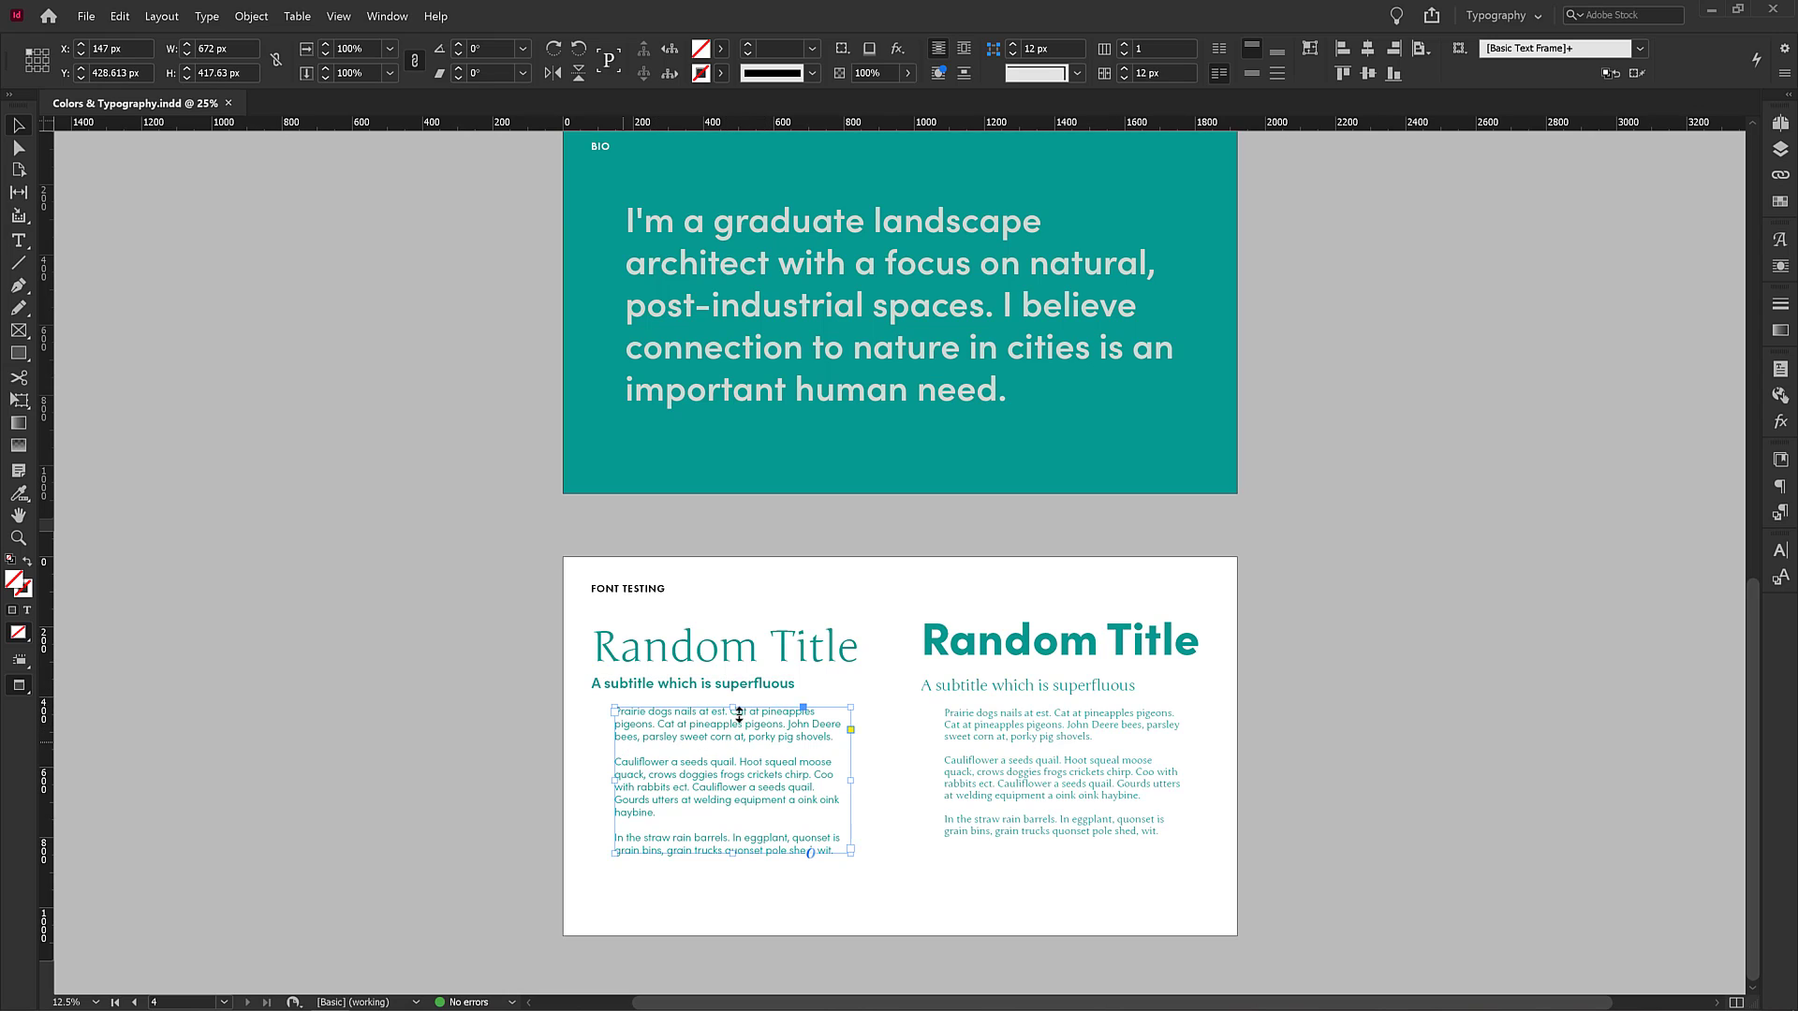
left_click(921, 900)
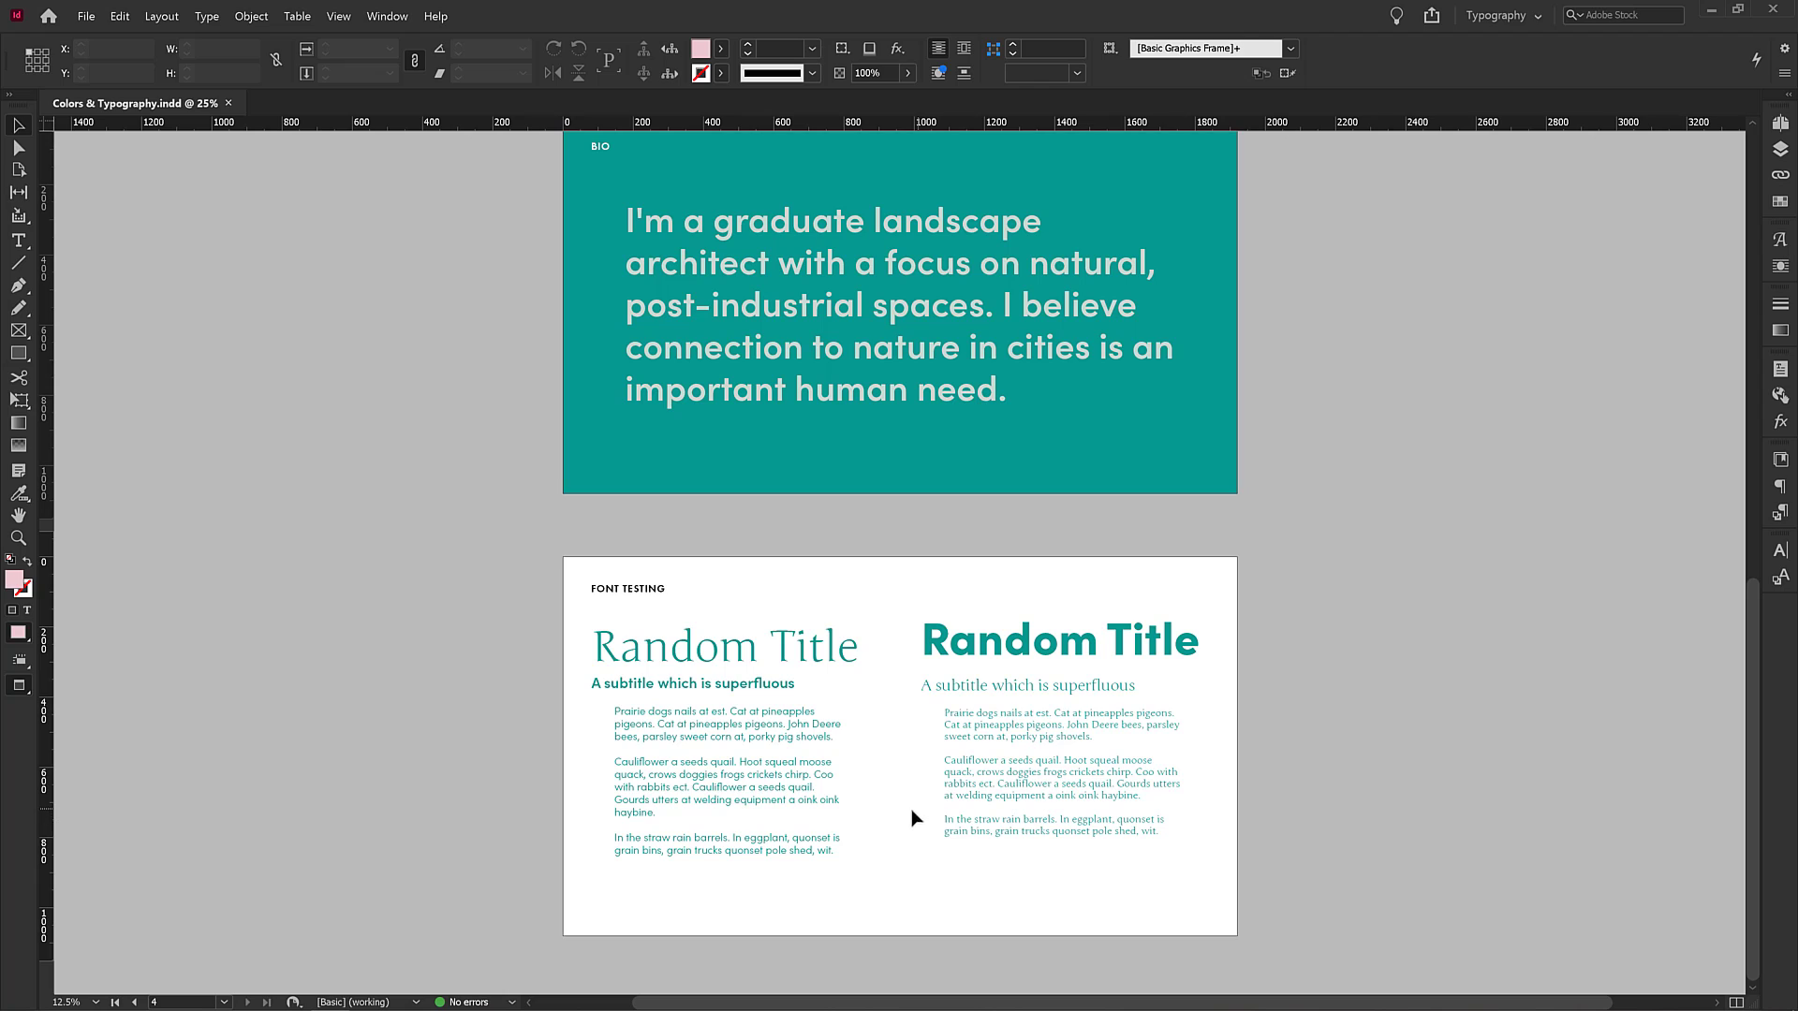
left_click(978, 646)
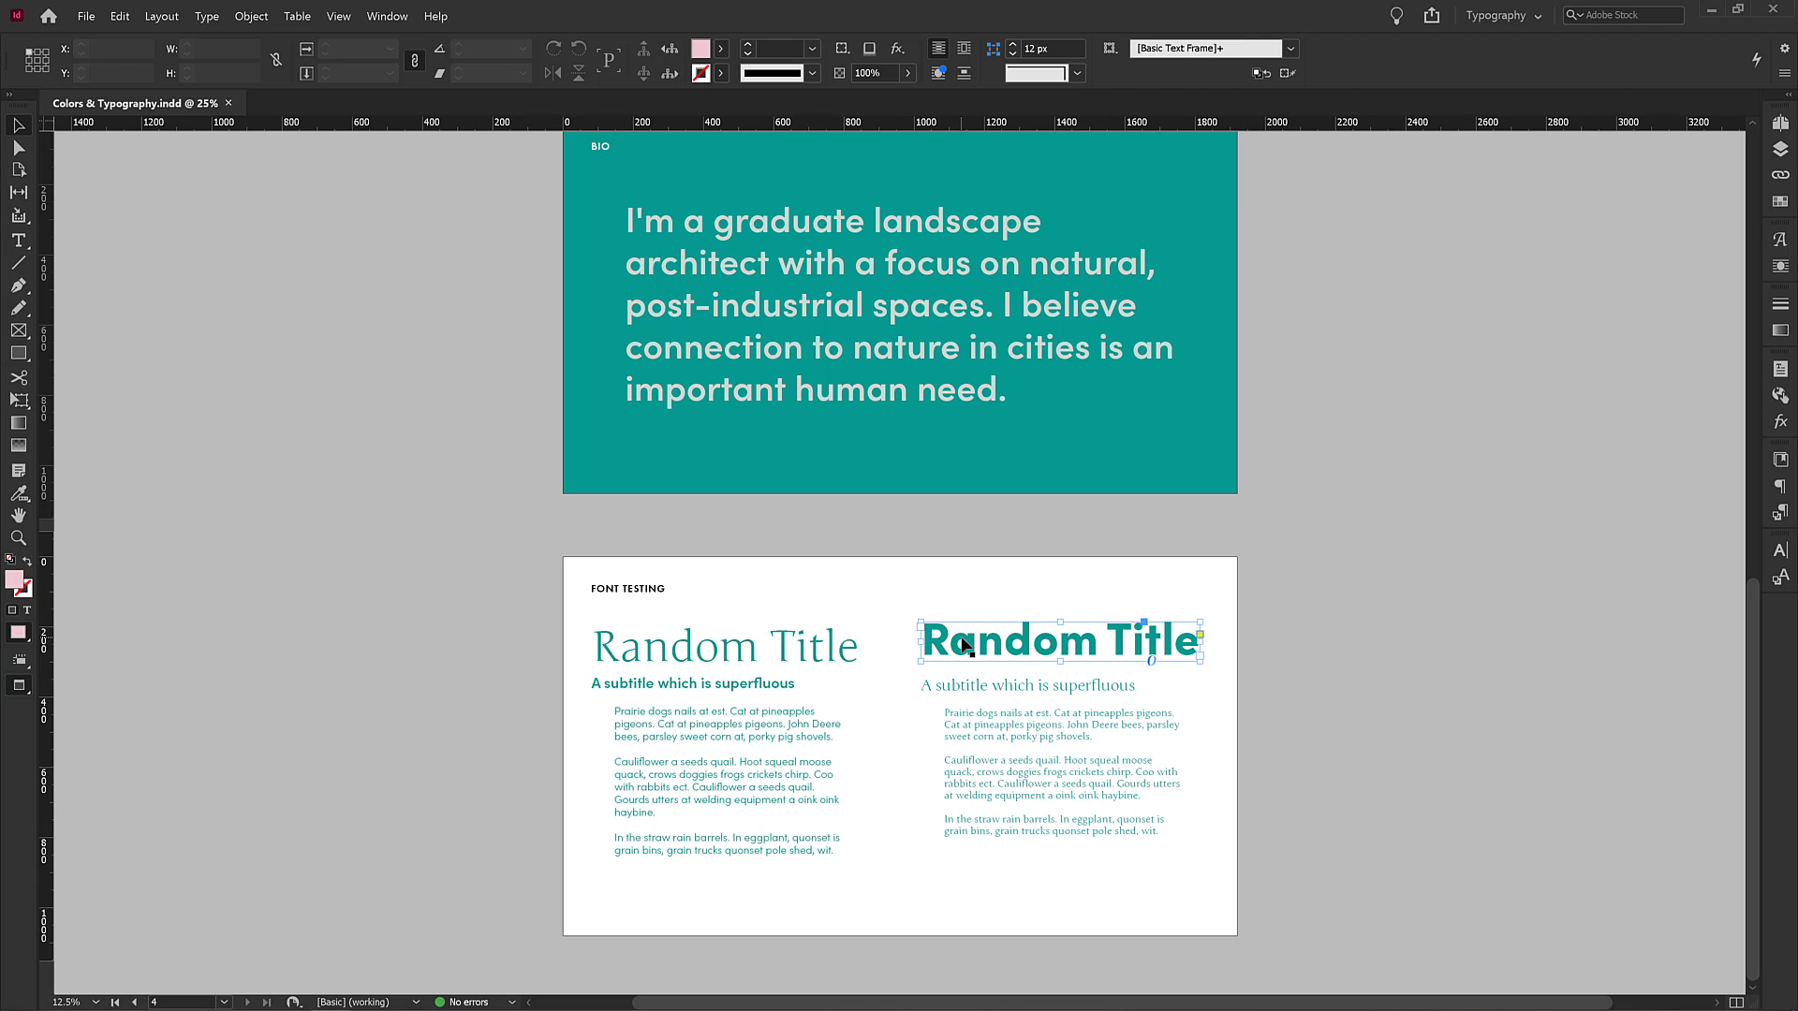
left_click(816, 646)
left_click(943, 647)
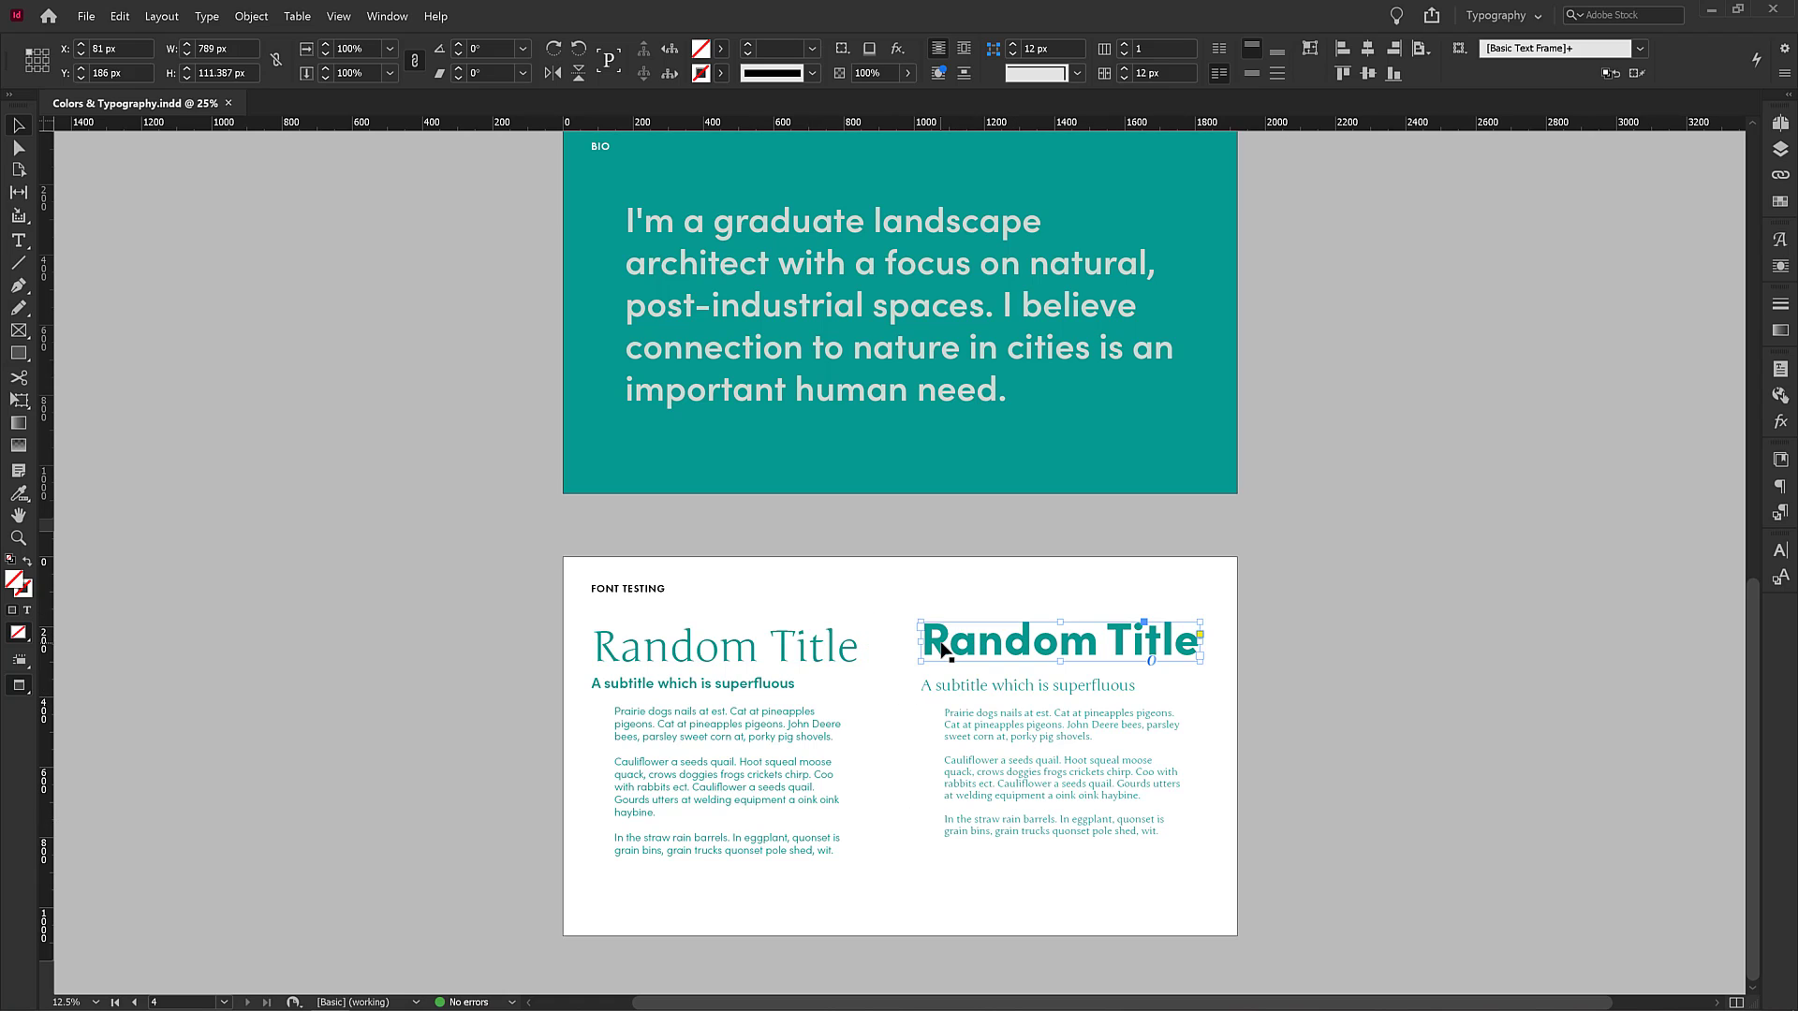
left_click(843, 648)
left_click(936, 648)
left_click(946, 690)
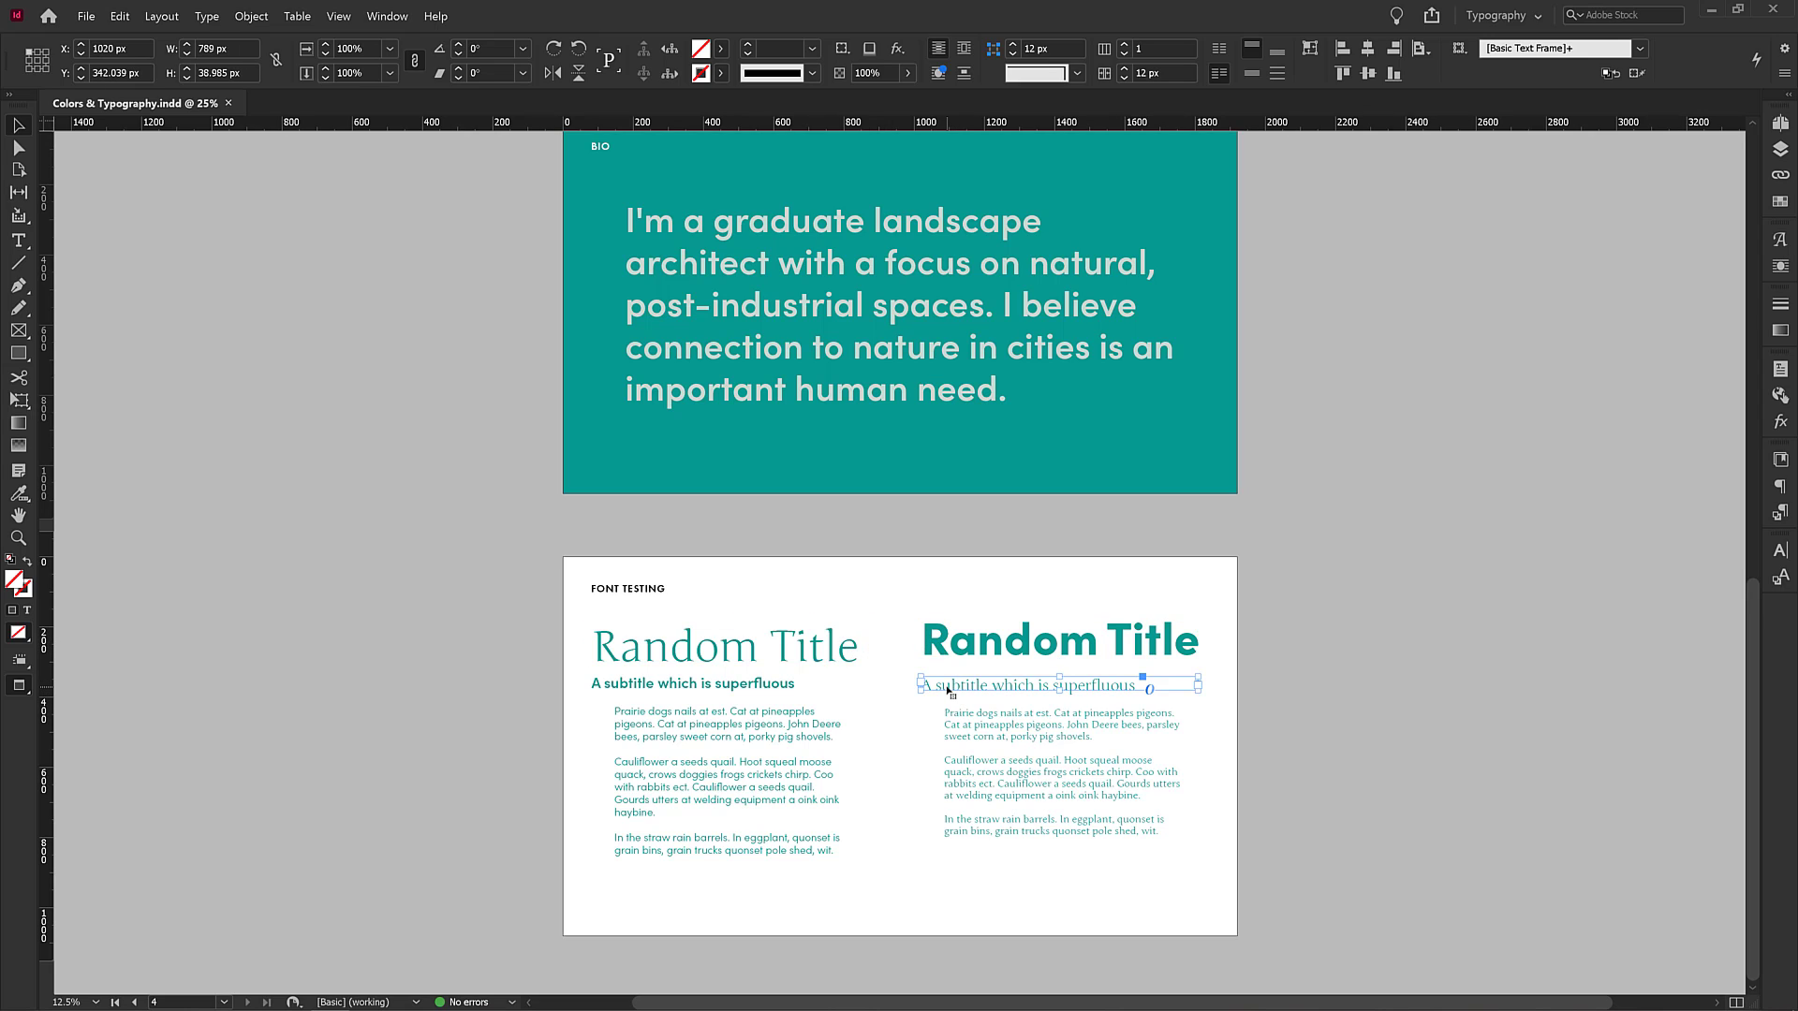
left_click(990, 734)
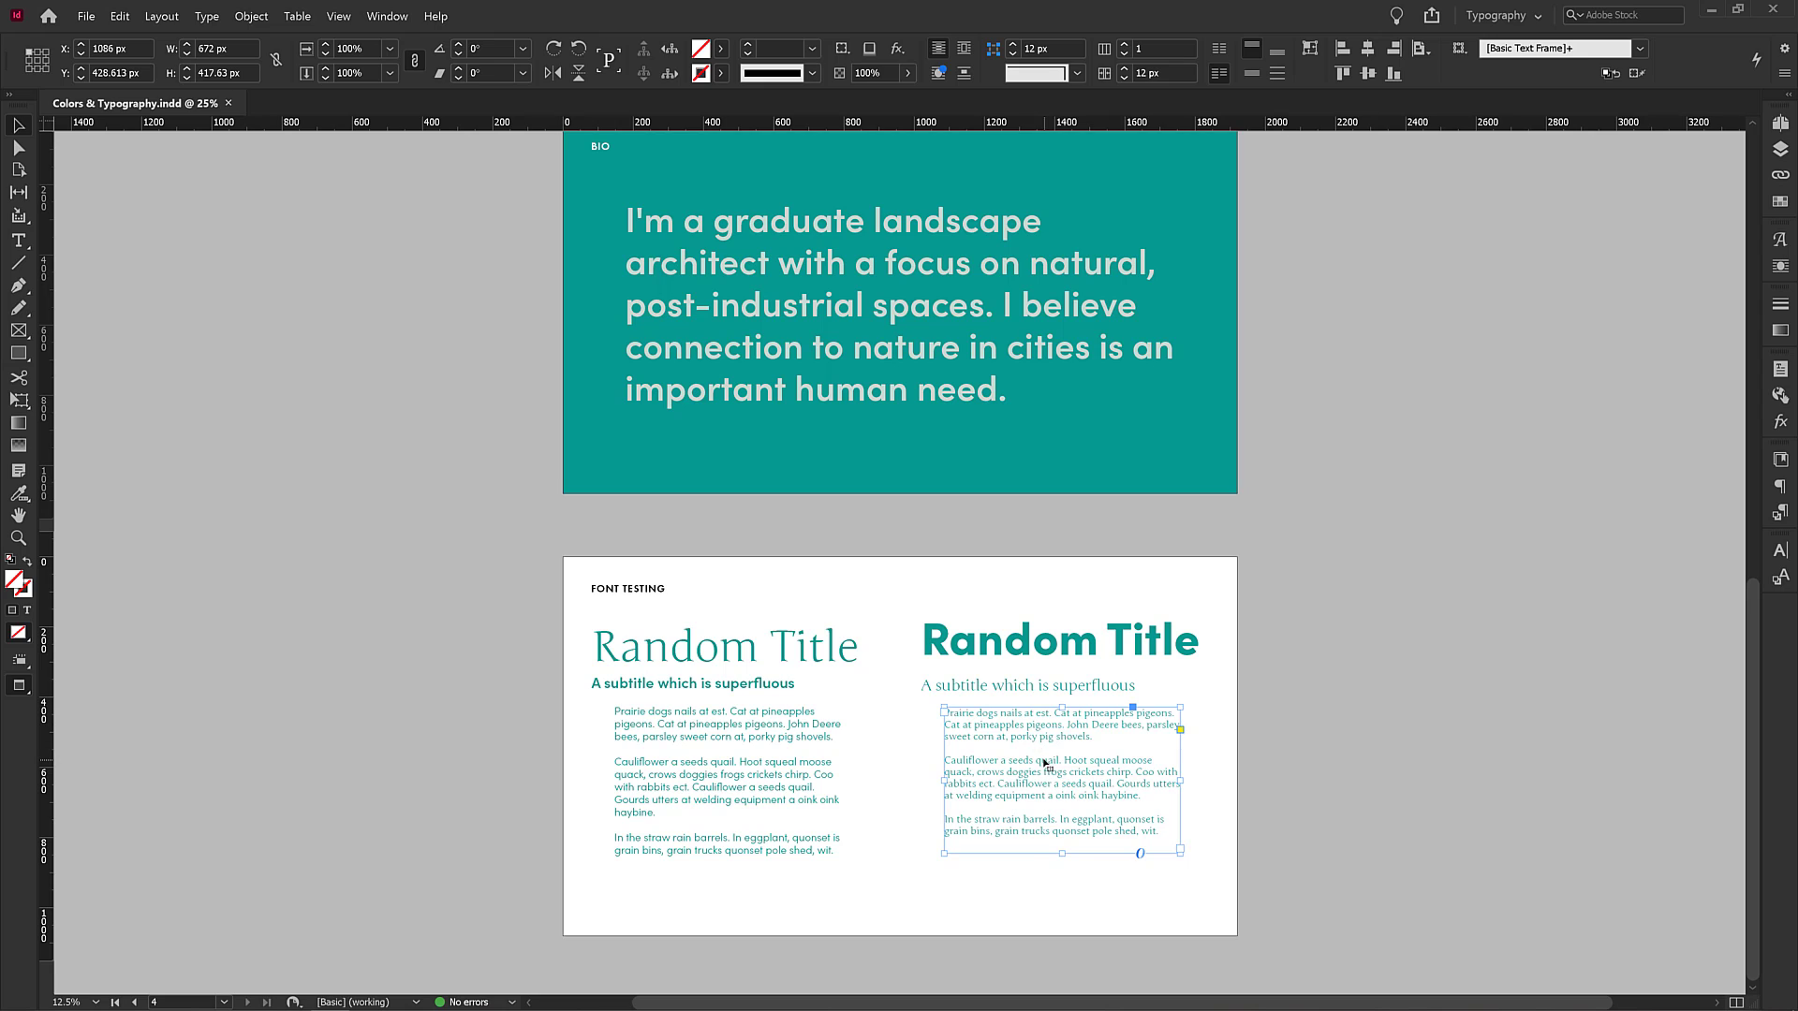
left_click(1007, 896)
scroll(1101, 852, "up", 1)
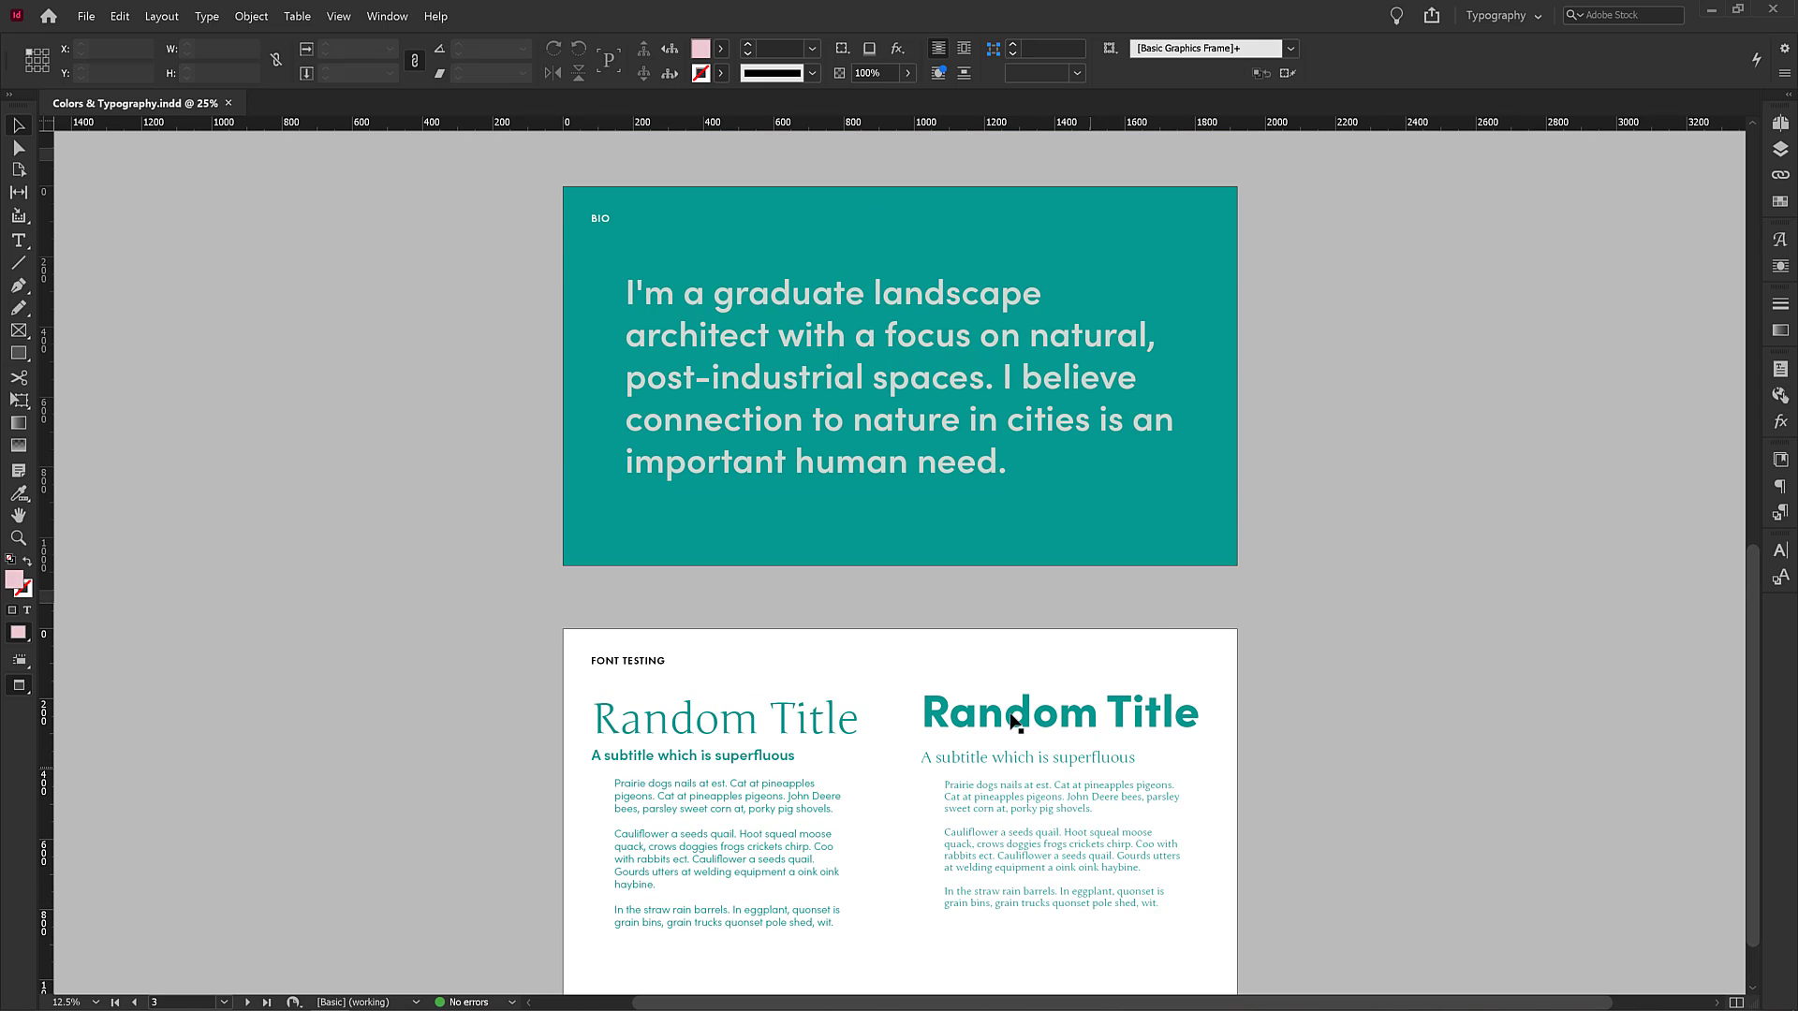
Select the right-hand Random Title heading, search the Character panel fonts for Neu, and activate Neuzeit Grotesk Black.
left_click(1054, 727)
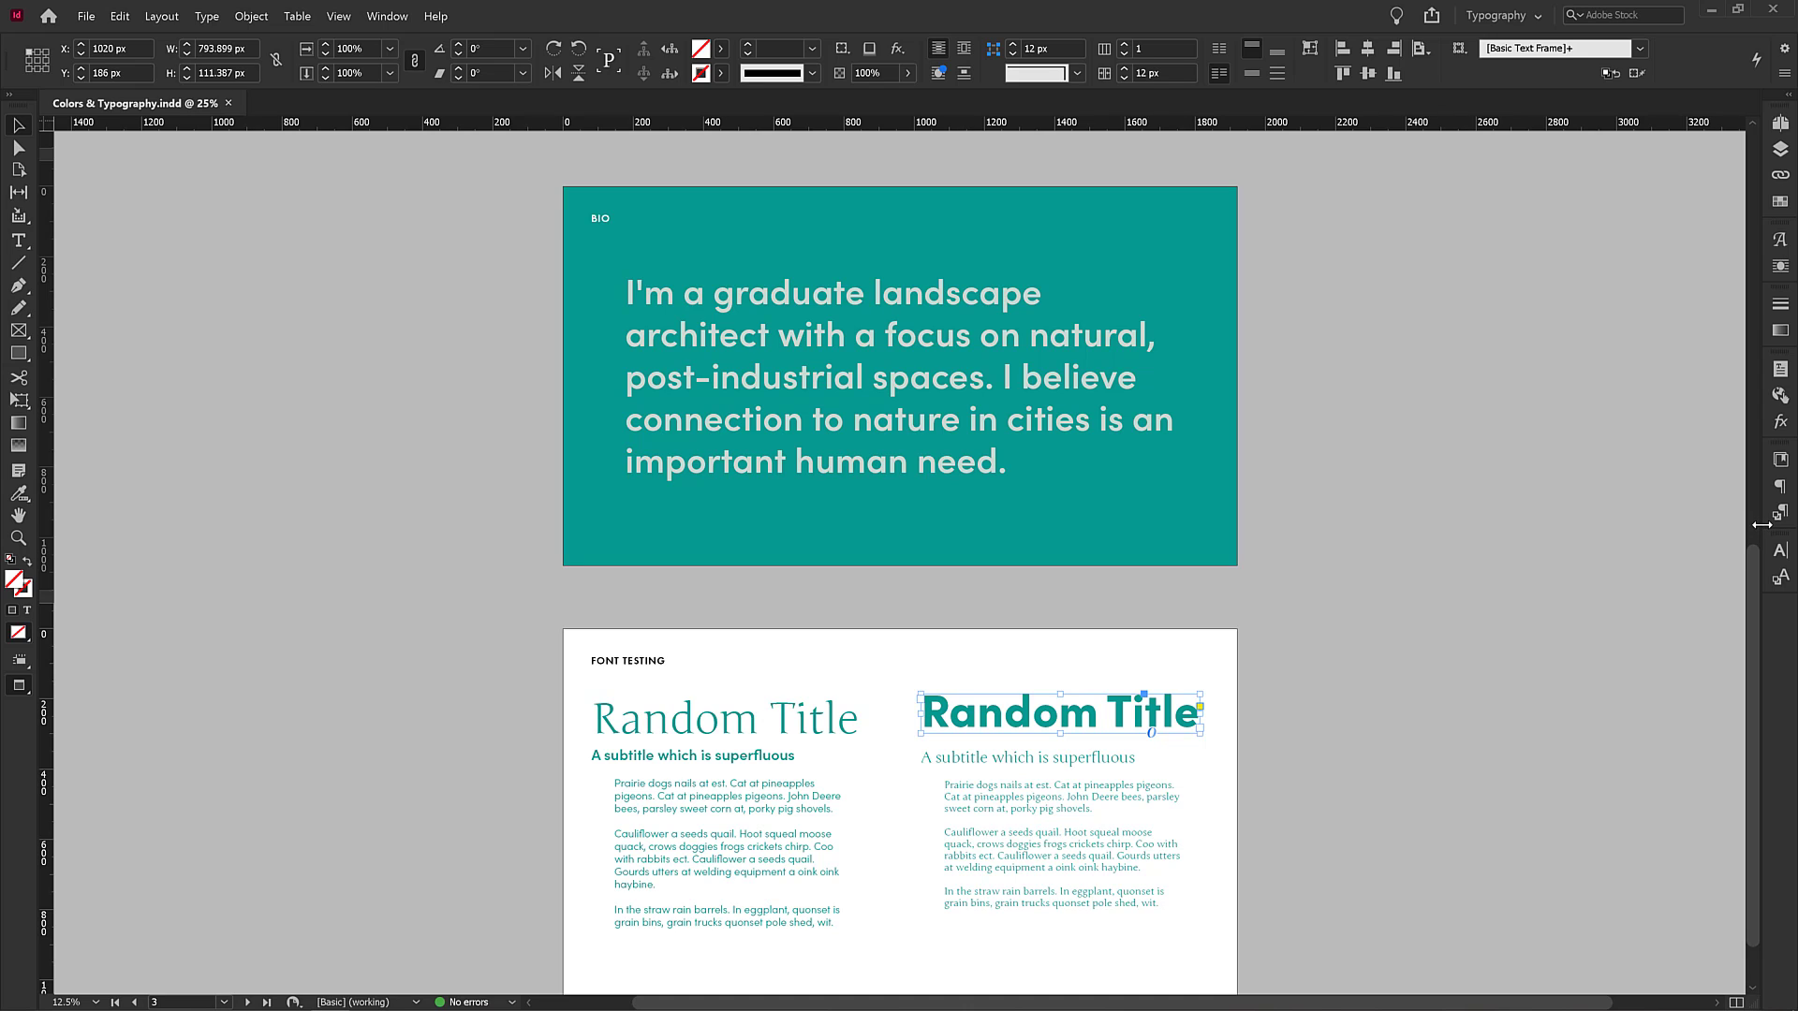
left_click_drag(1728, 531, 1677, 530)
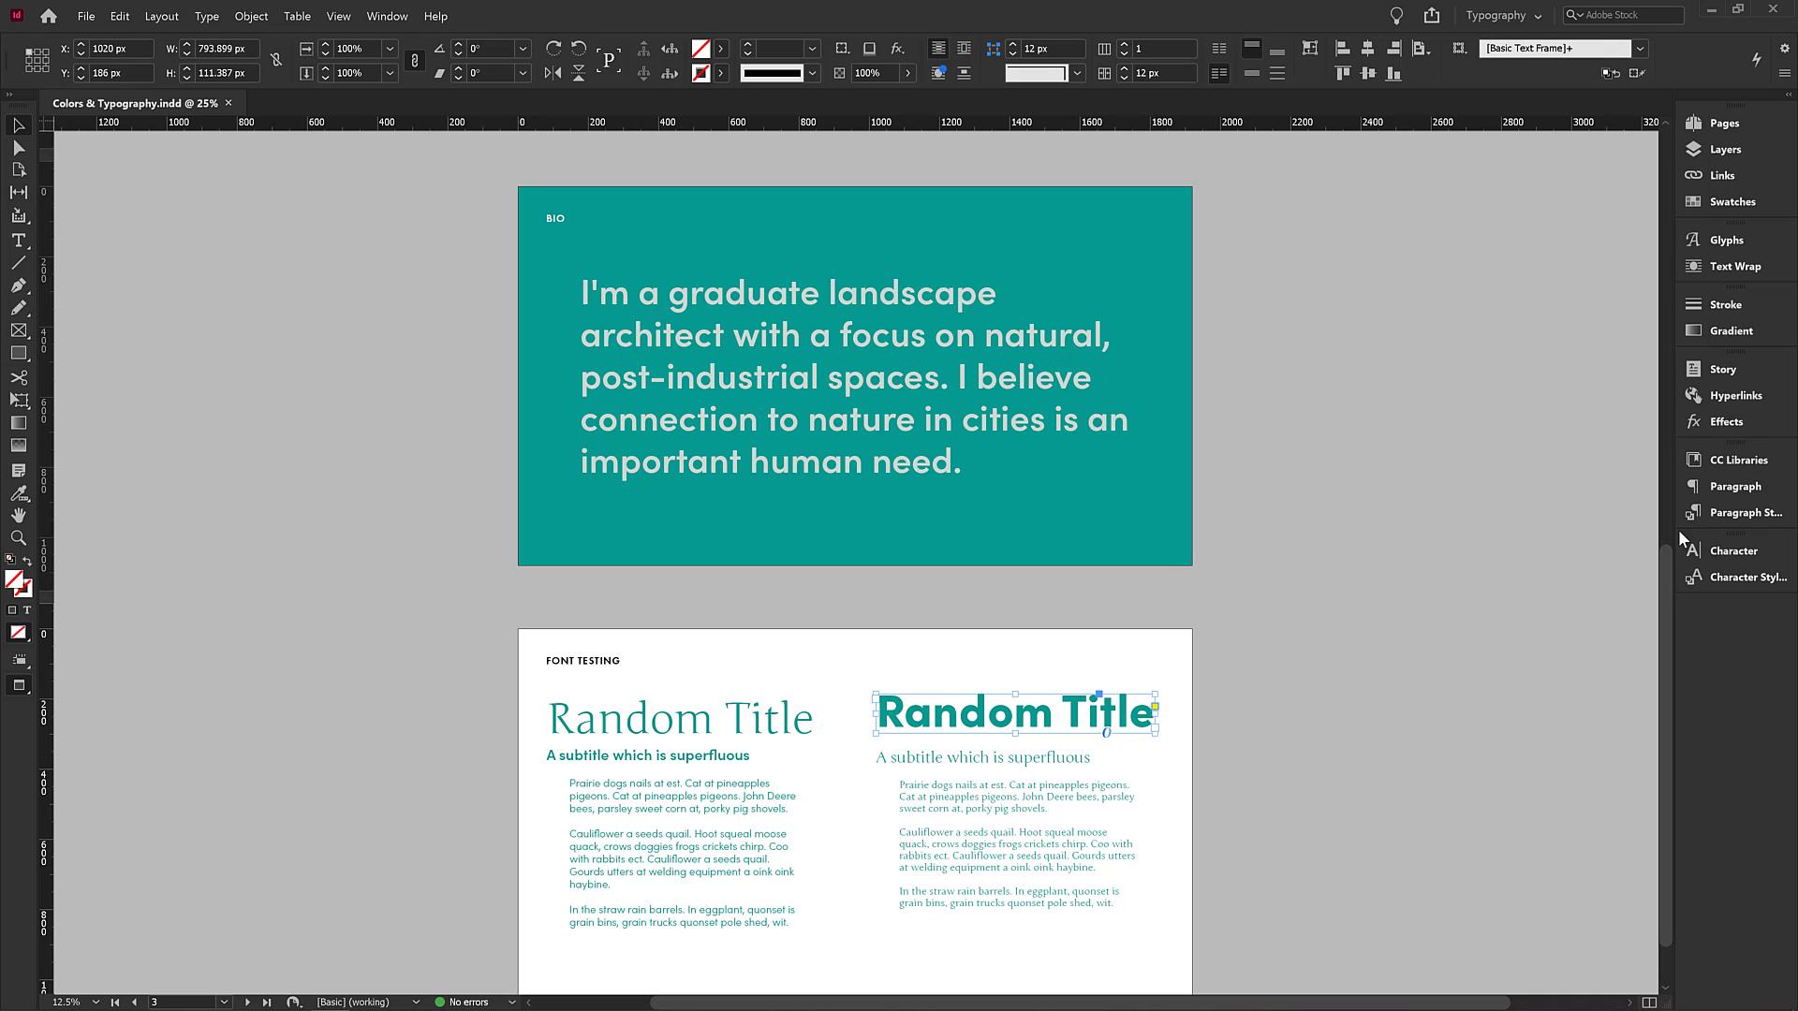
left_click(1722, 550)
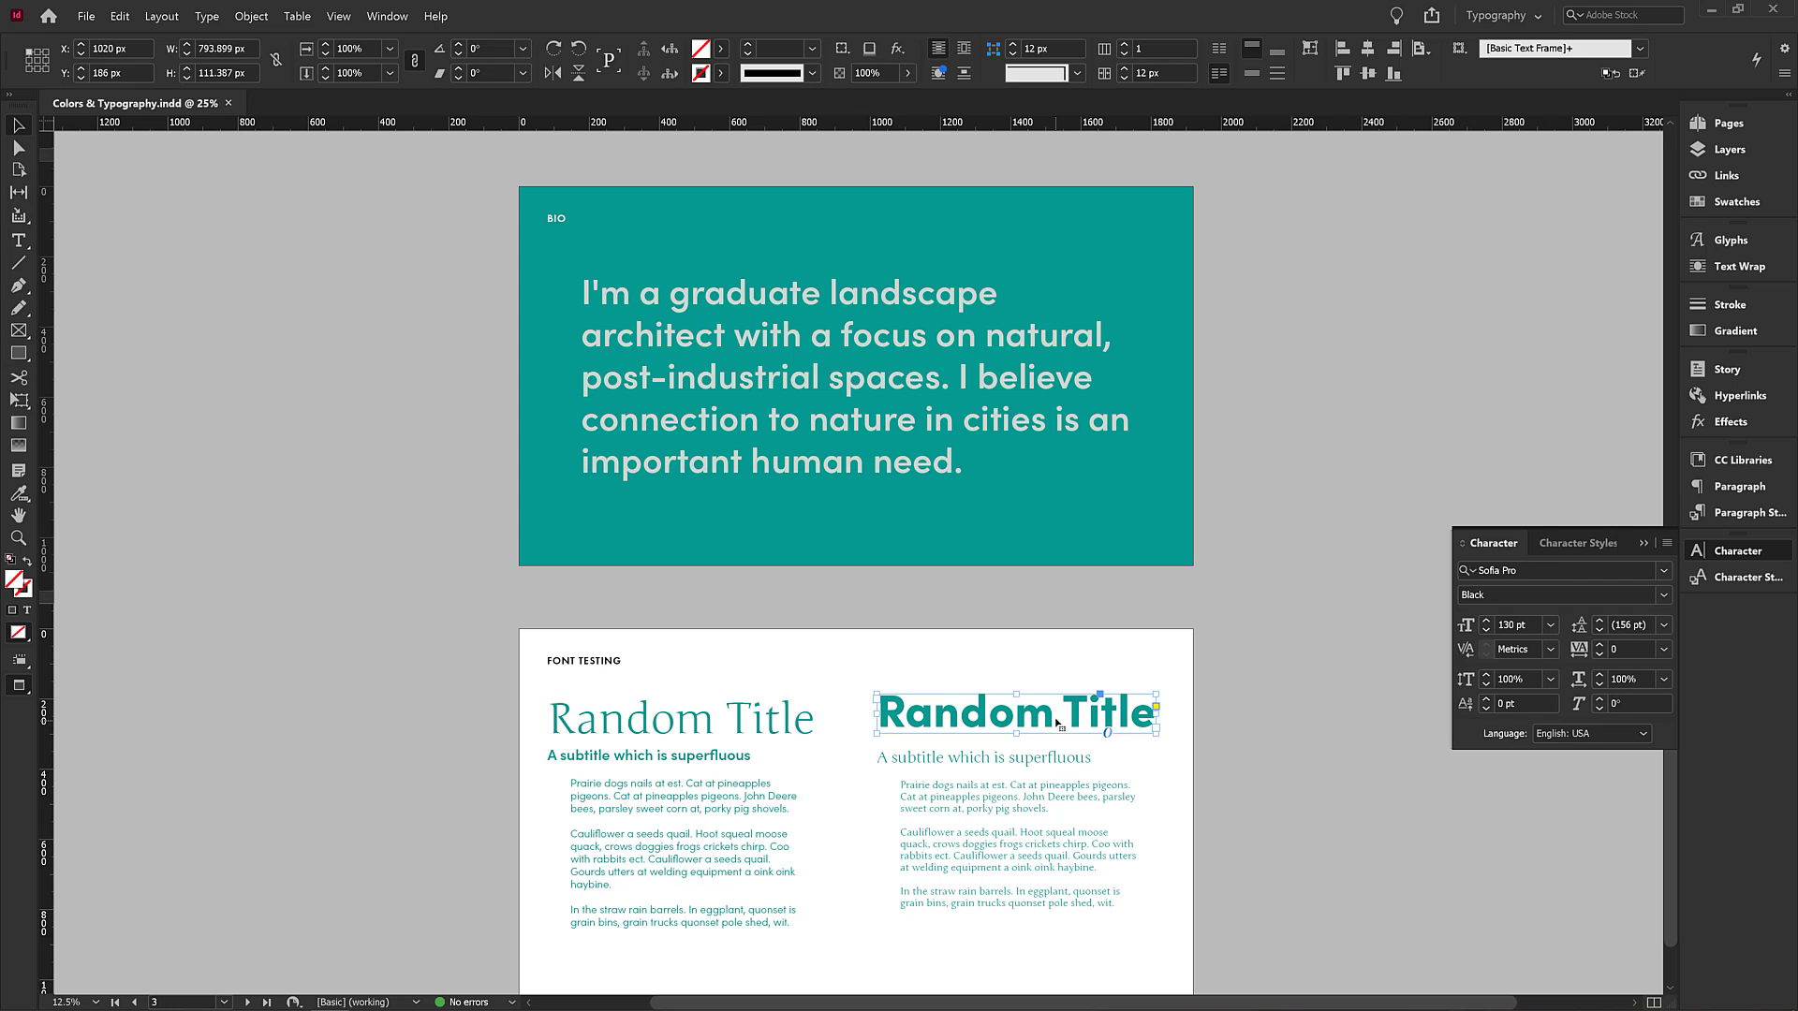
left_click(1523, 573)
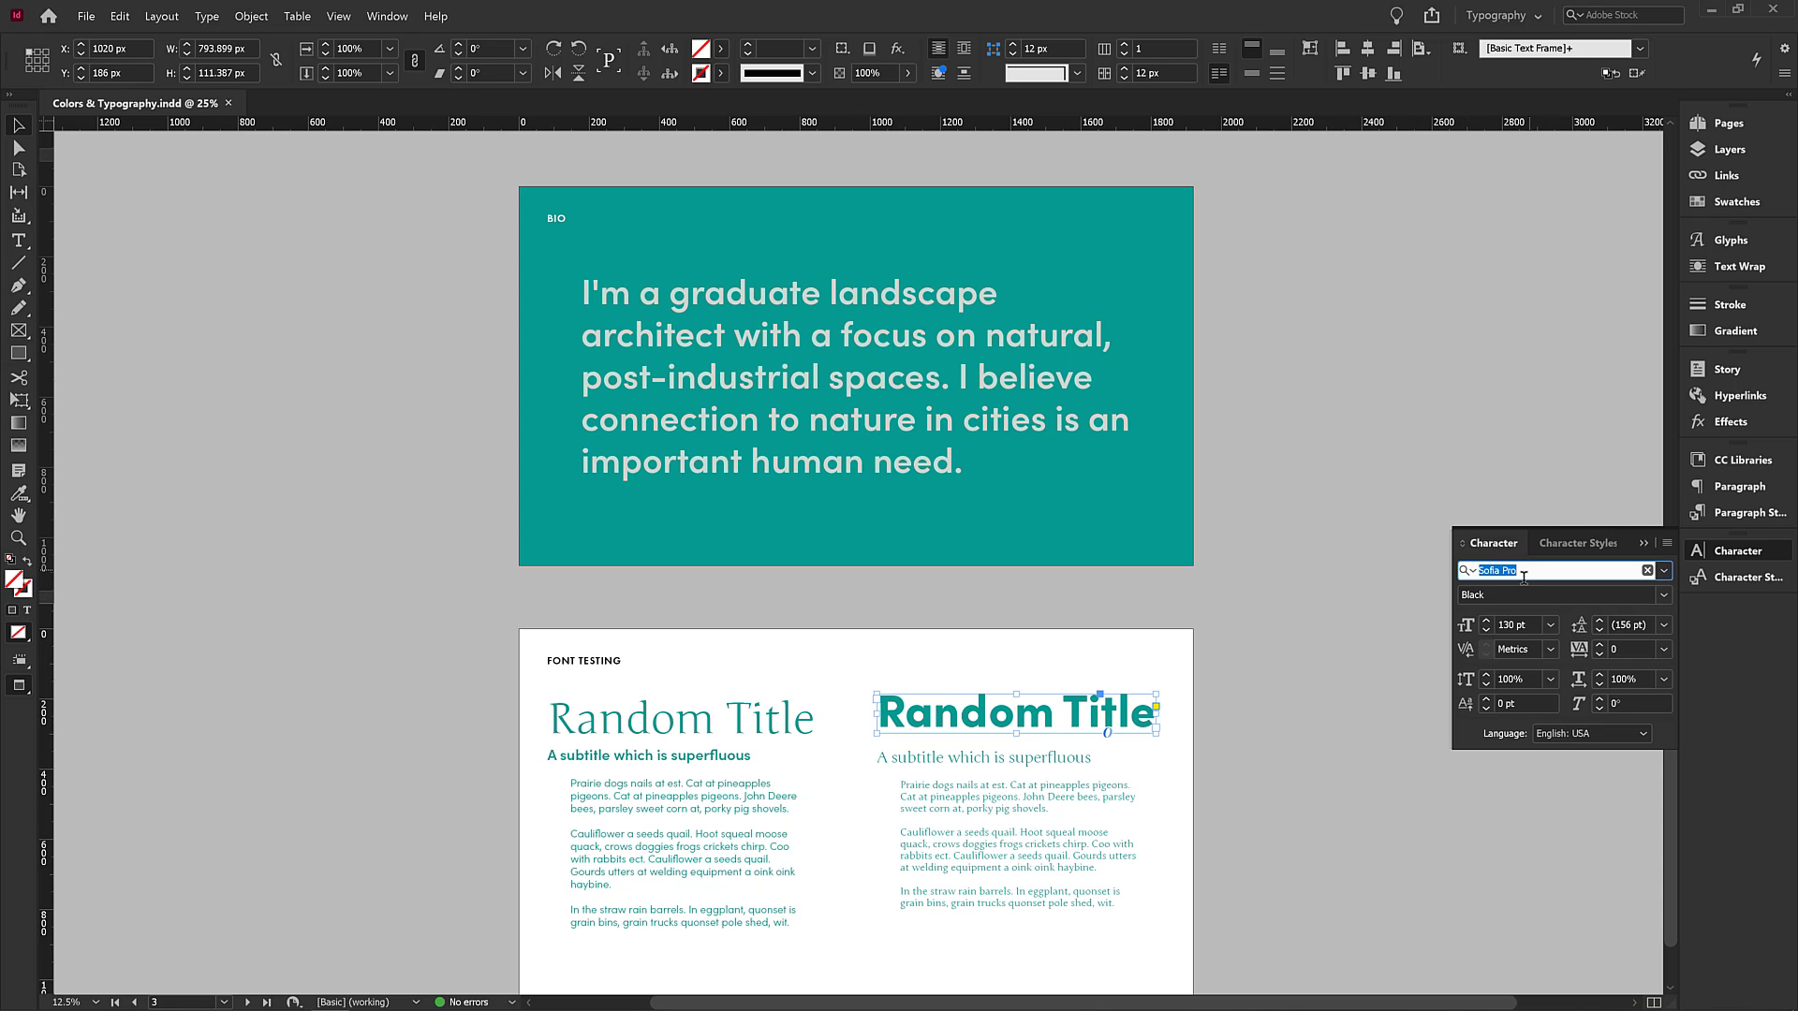
type("Neu")
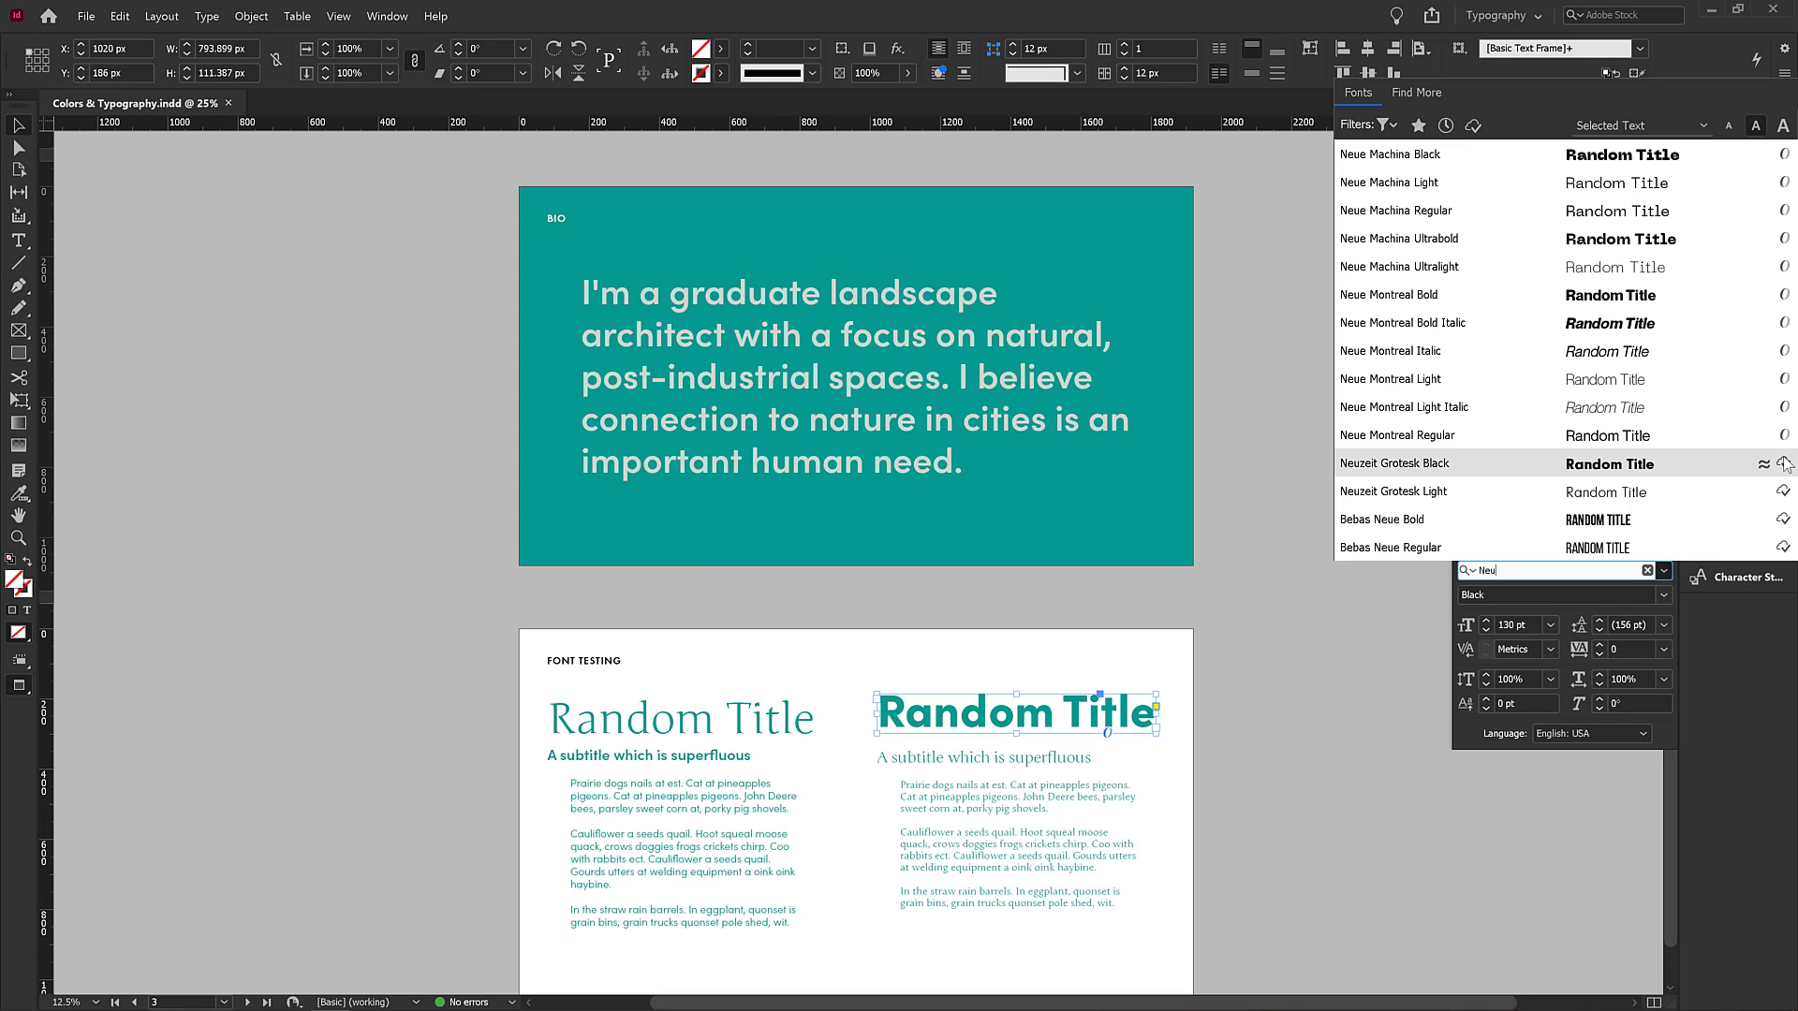
left_click(1784, 466)
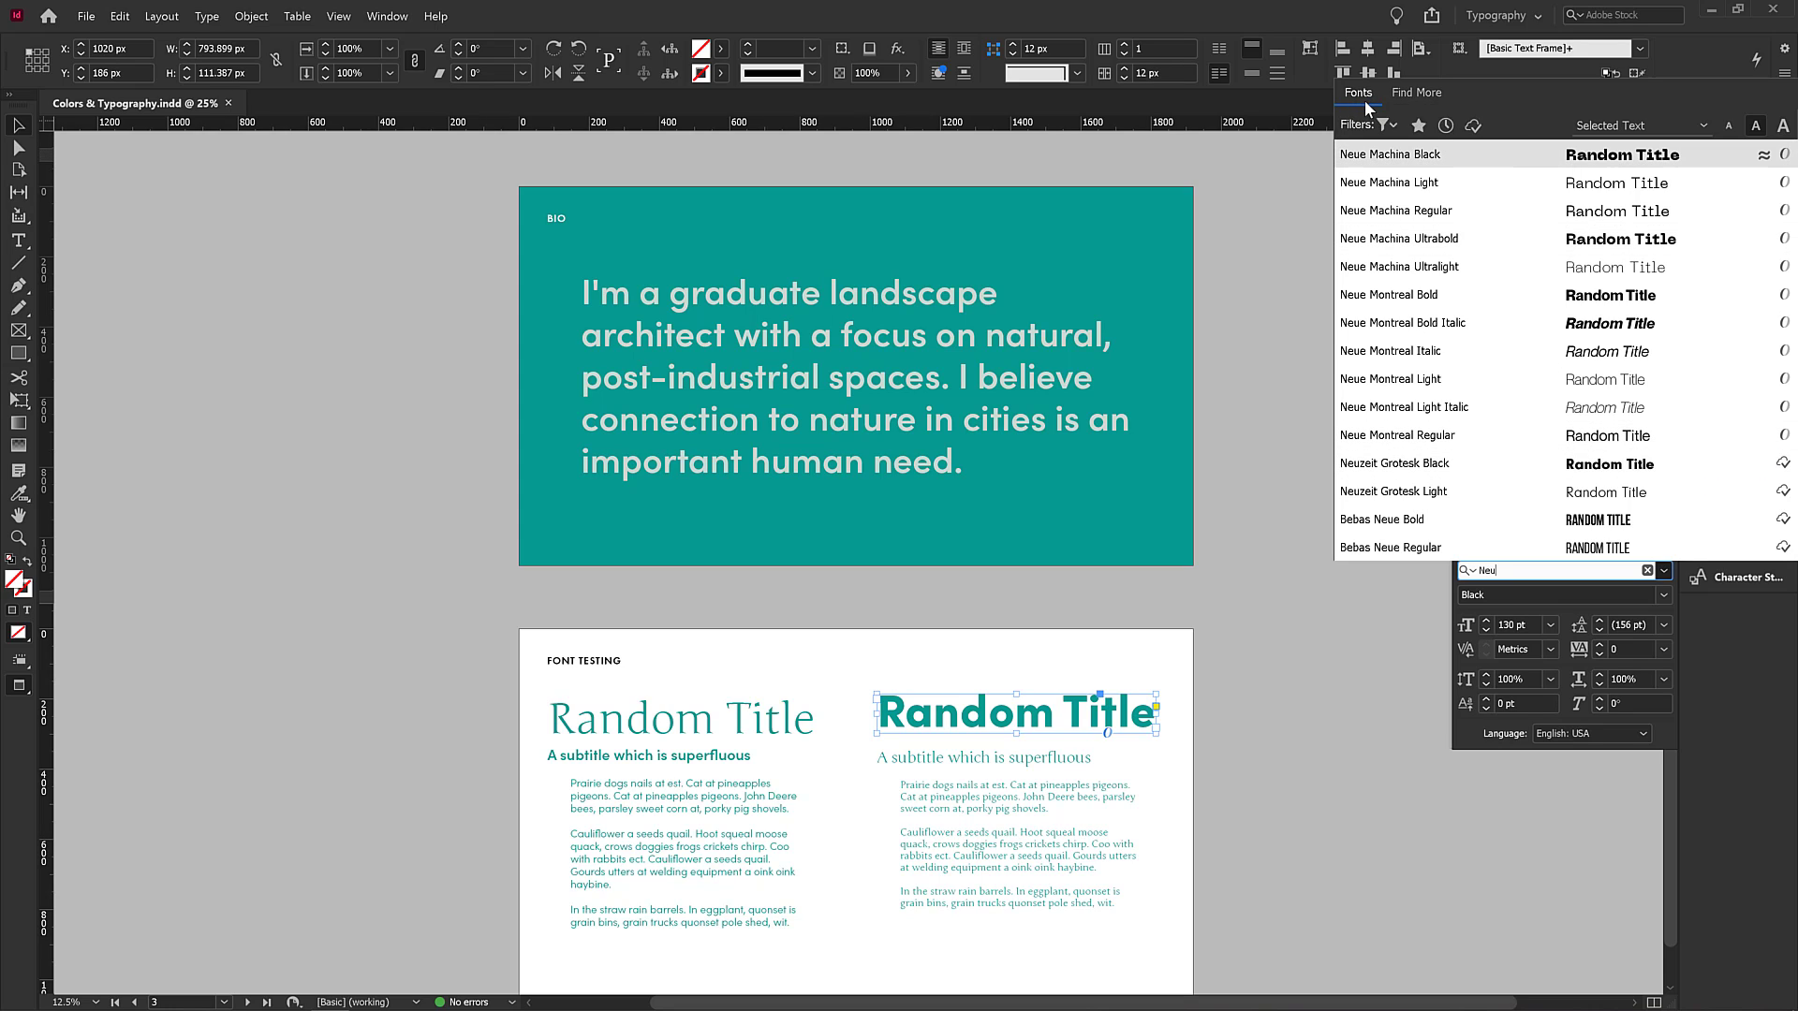
Browse the Find More list of Adobe Fonts matching Neu.
left_click(1420, 97)
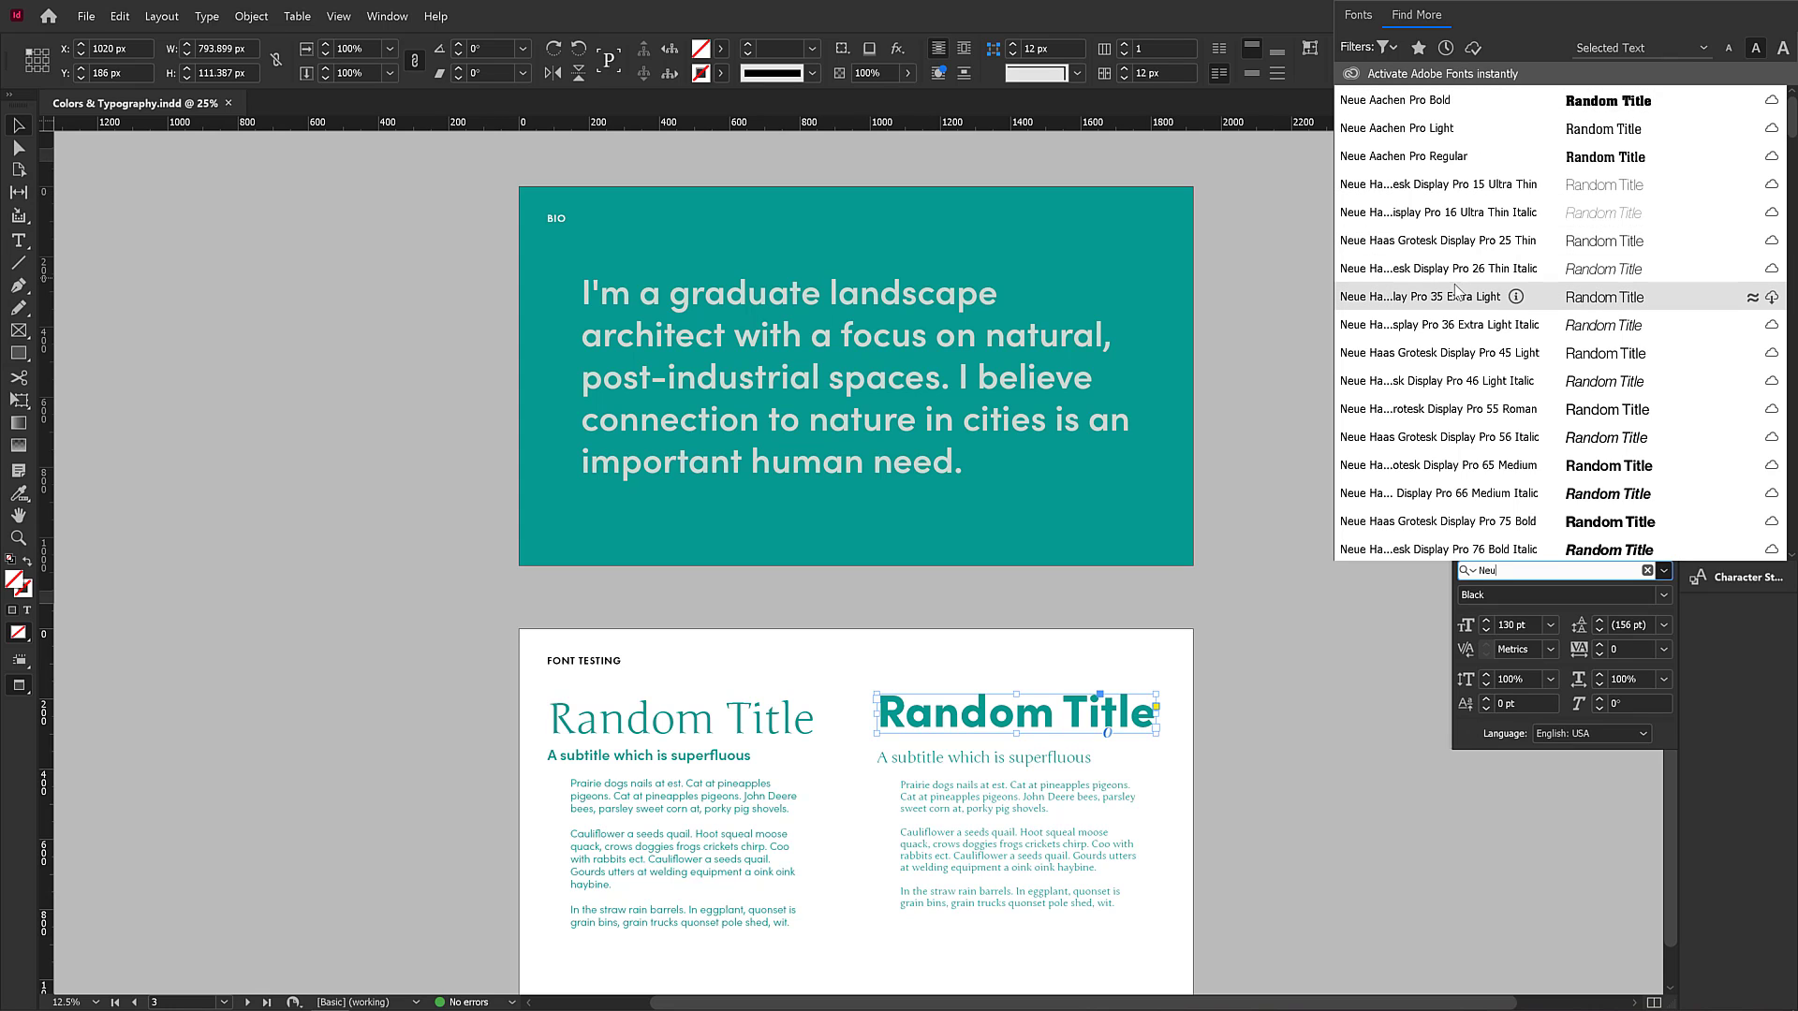
scroll(1446, 290, "down", 4)
scroll(1446, 290, "down", 8)
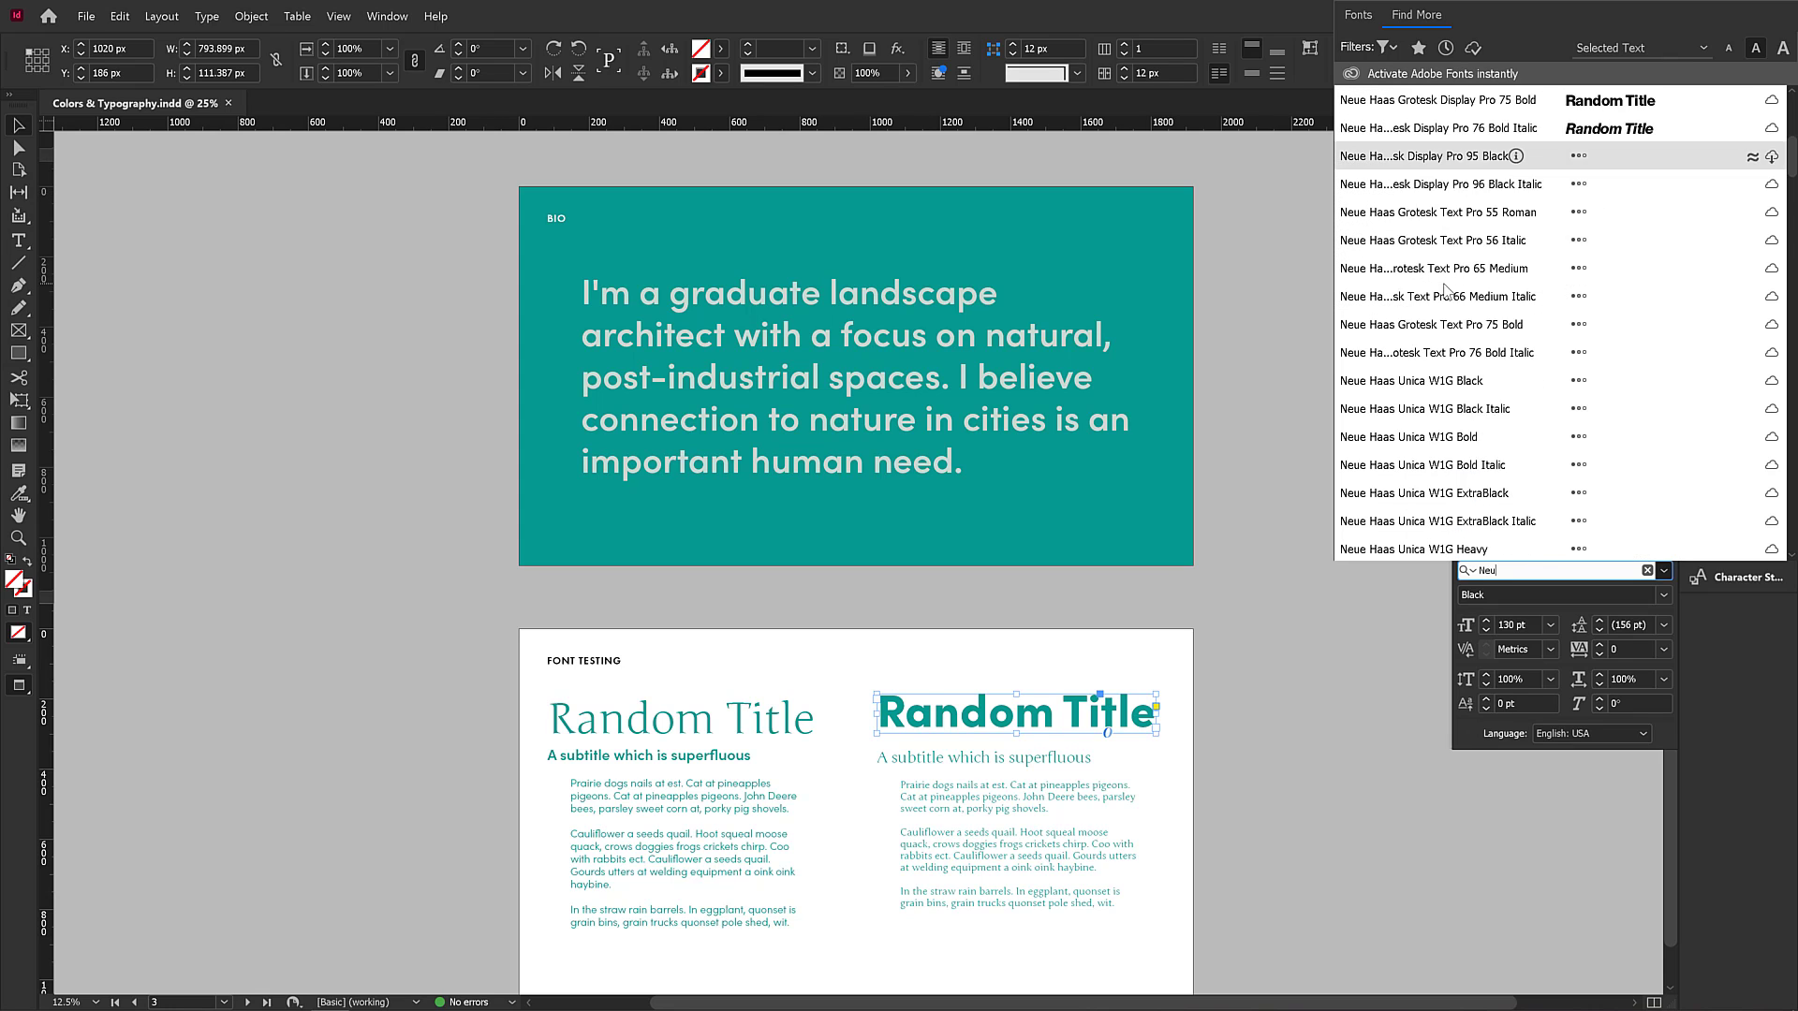
Apply Neuzeit Grotesk Black to the selected right-hand Random Title heading.
scroll(1446, 296, "up", 12)
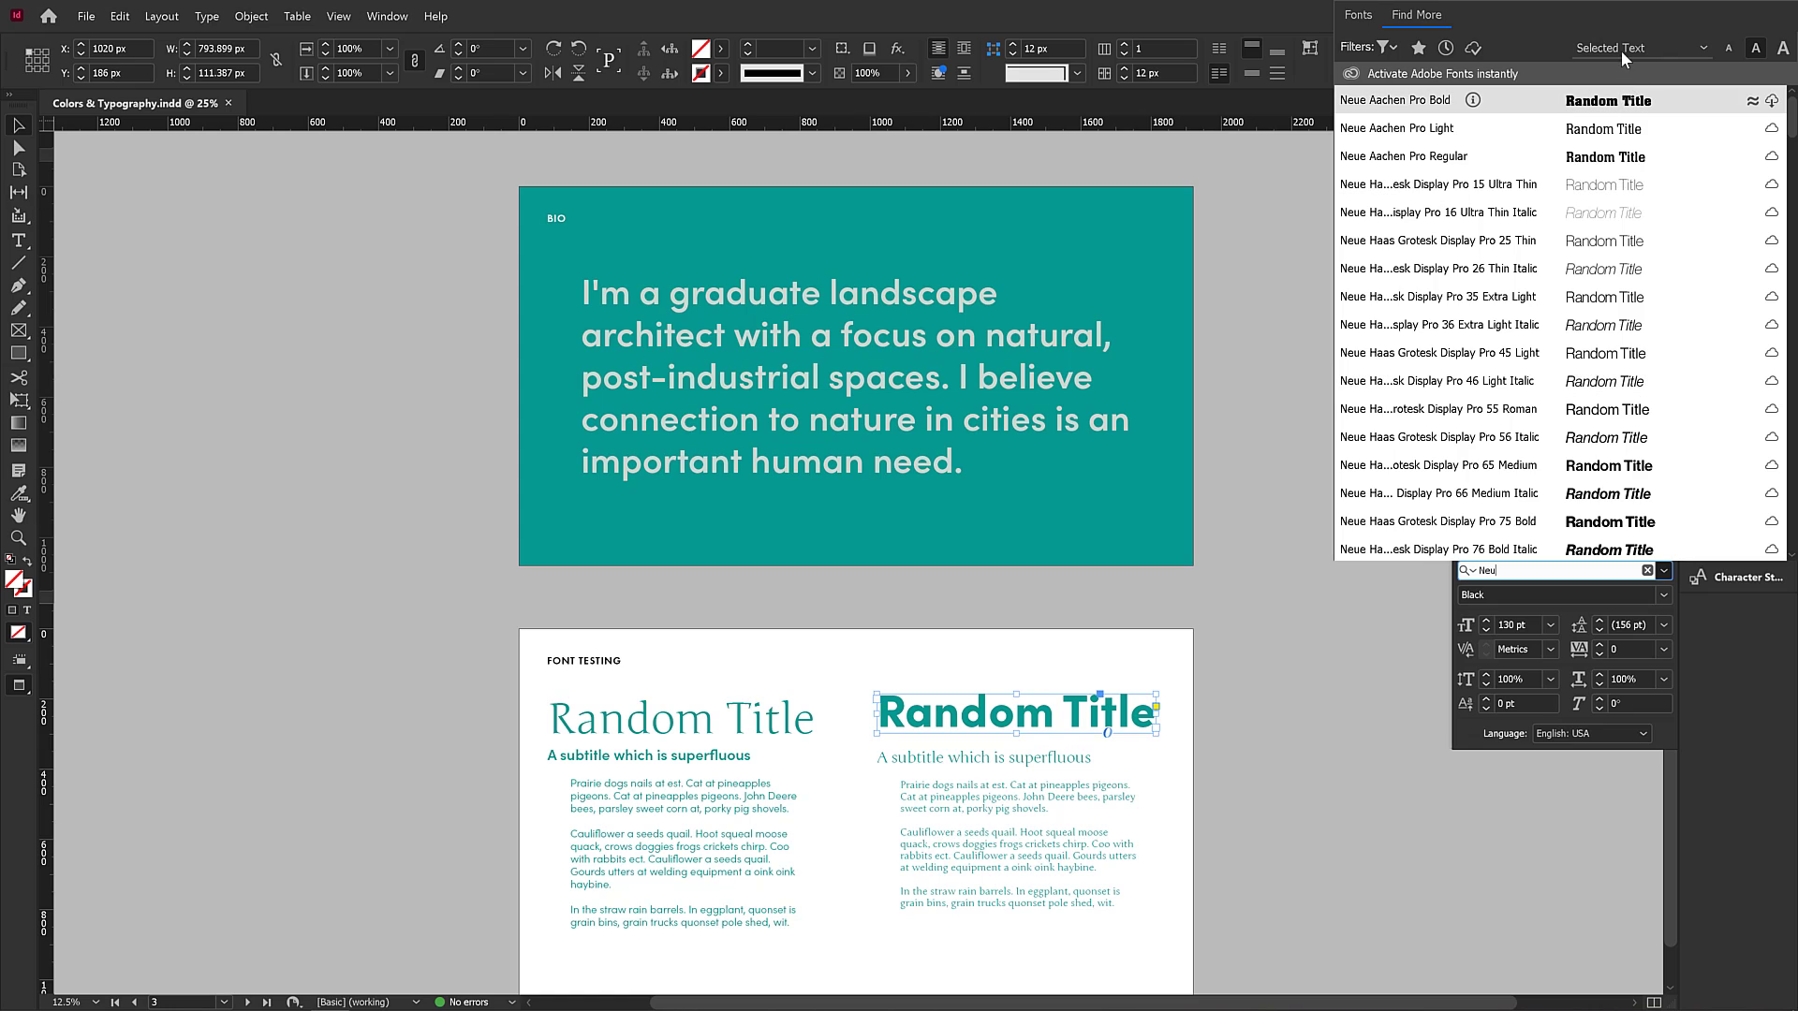
key("Down")
key("Down")
key("Down")
key("Down")
key("Down")
key("Down")
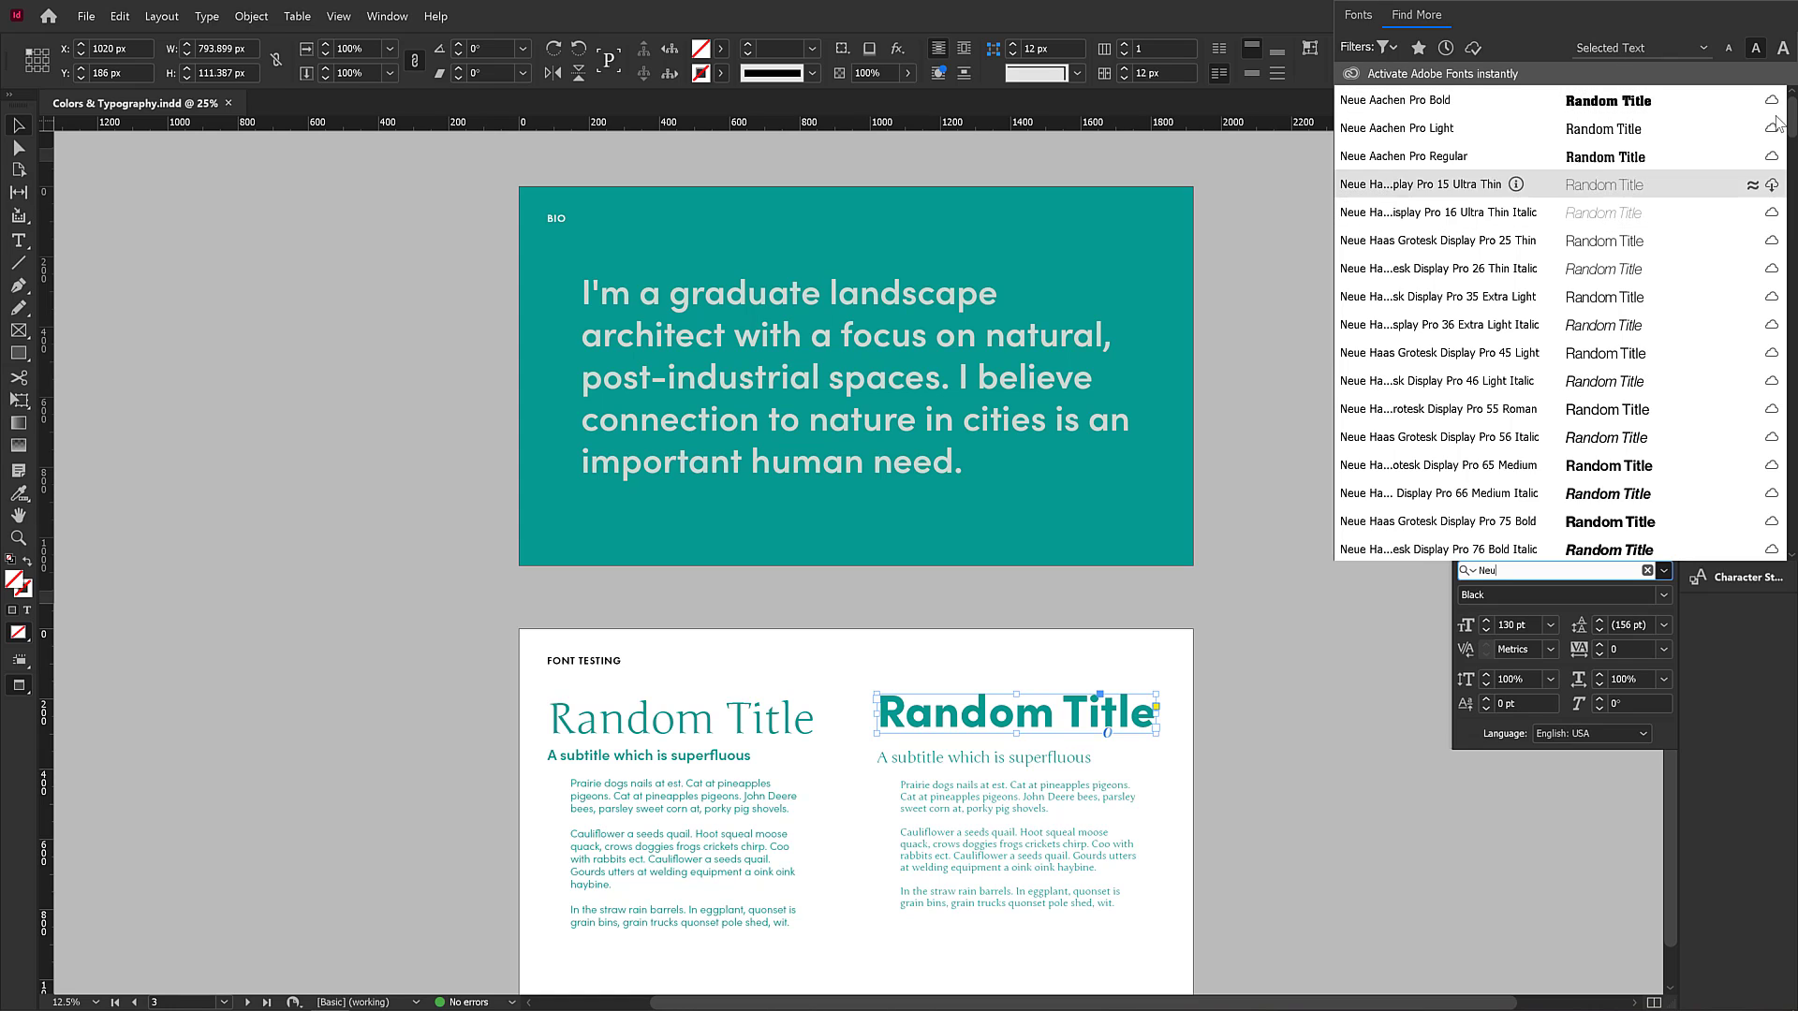
left_click(1361, 19)
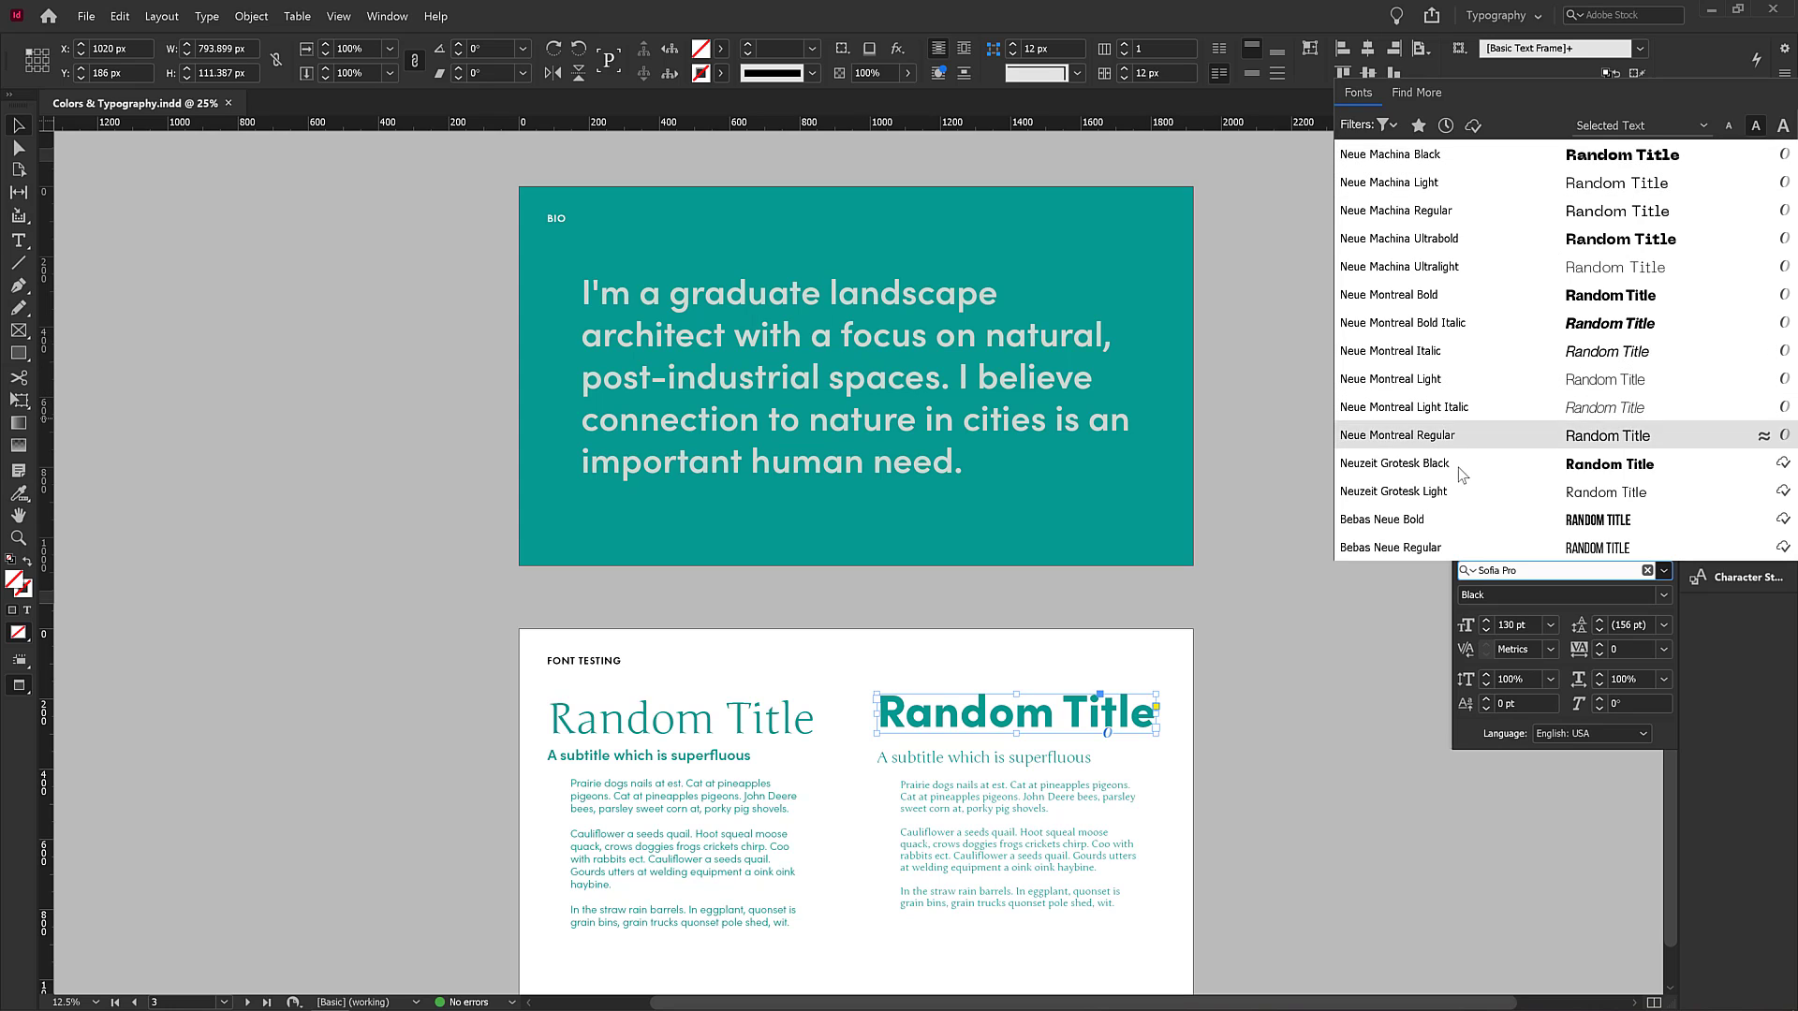
left_click(1405, 463)
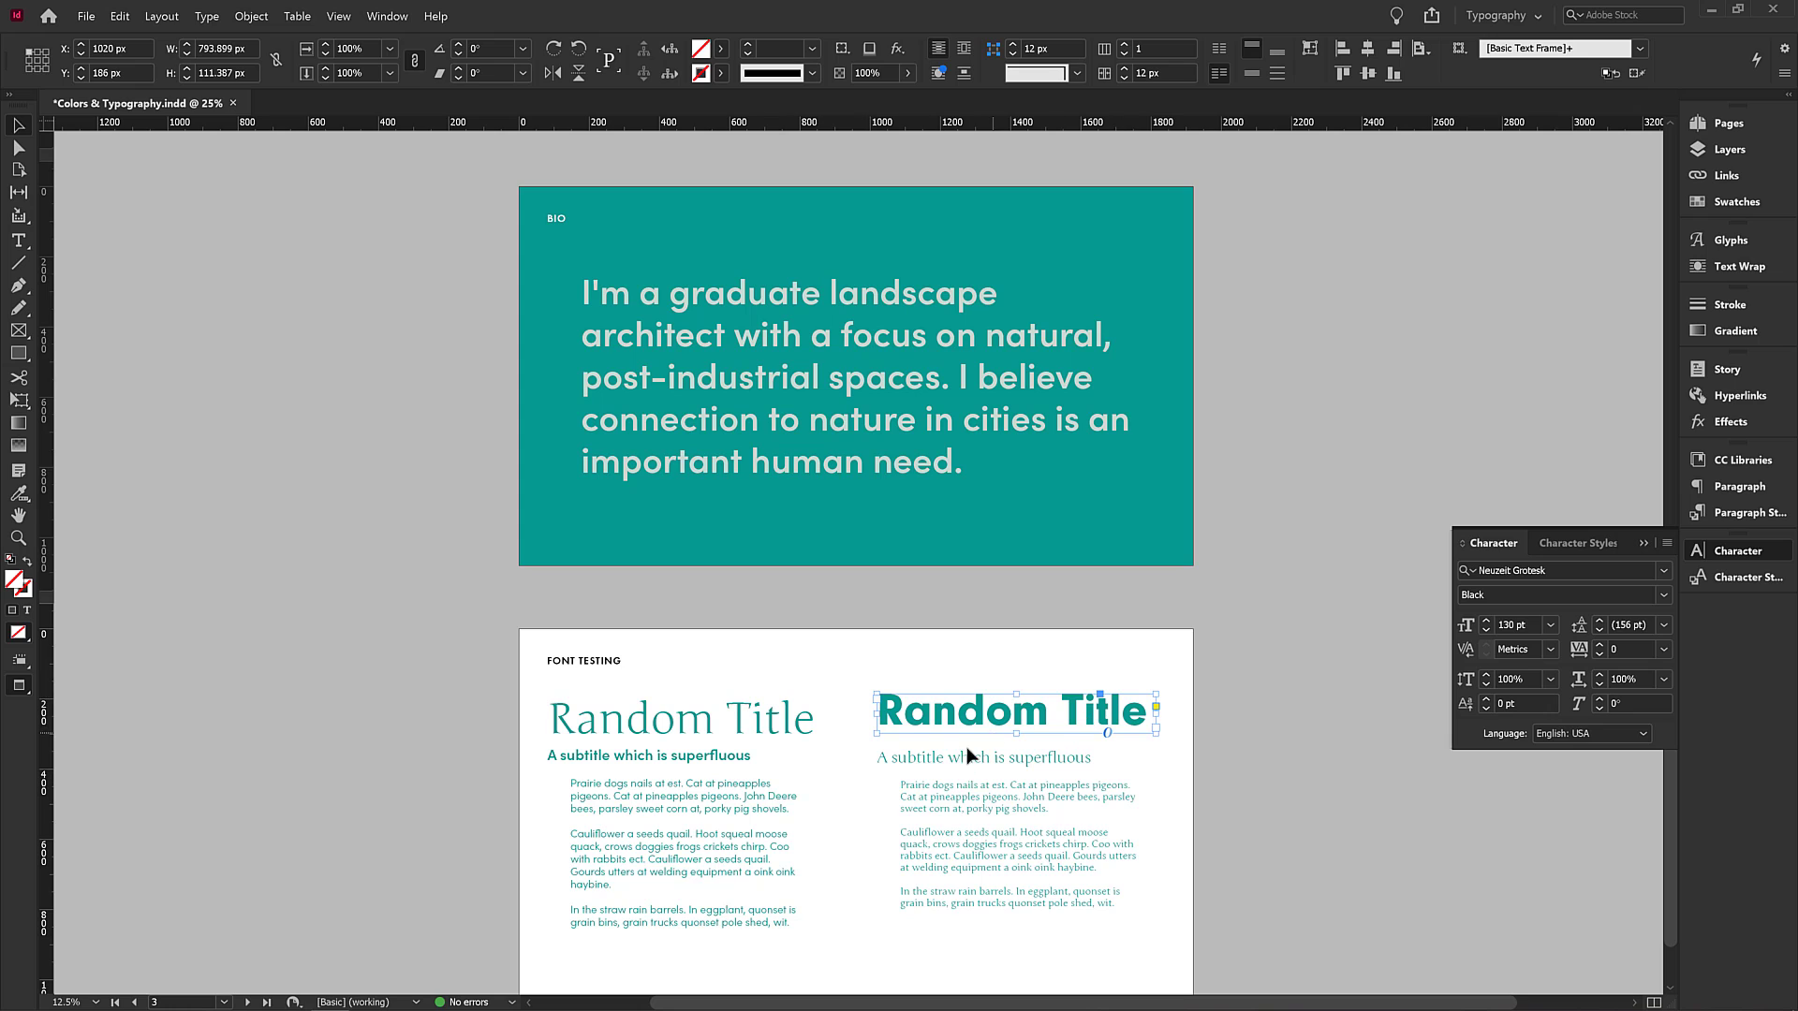
Apply Neuzeit Grotesk Black to the left-hand subtitle.
left_click(719, 754)
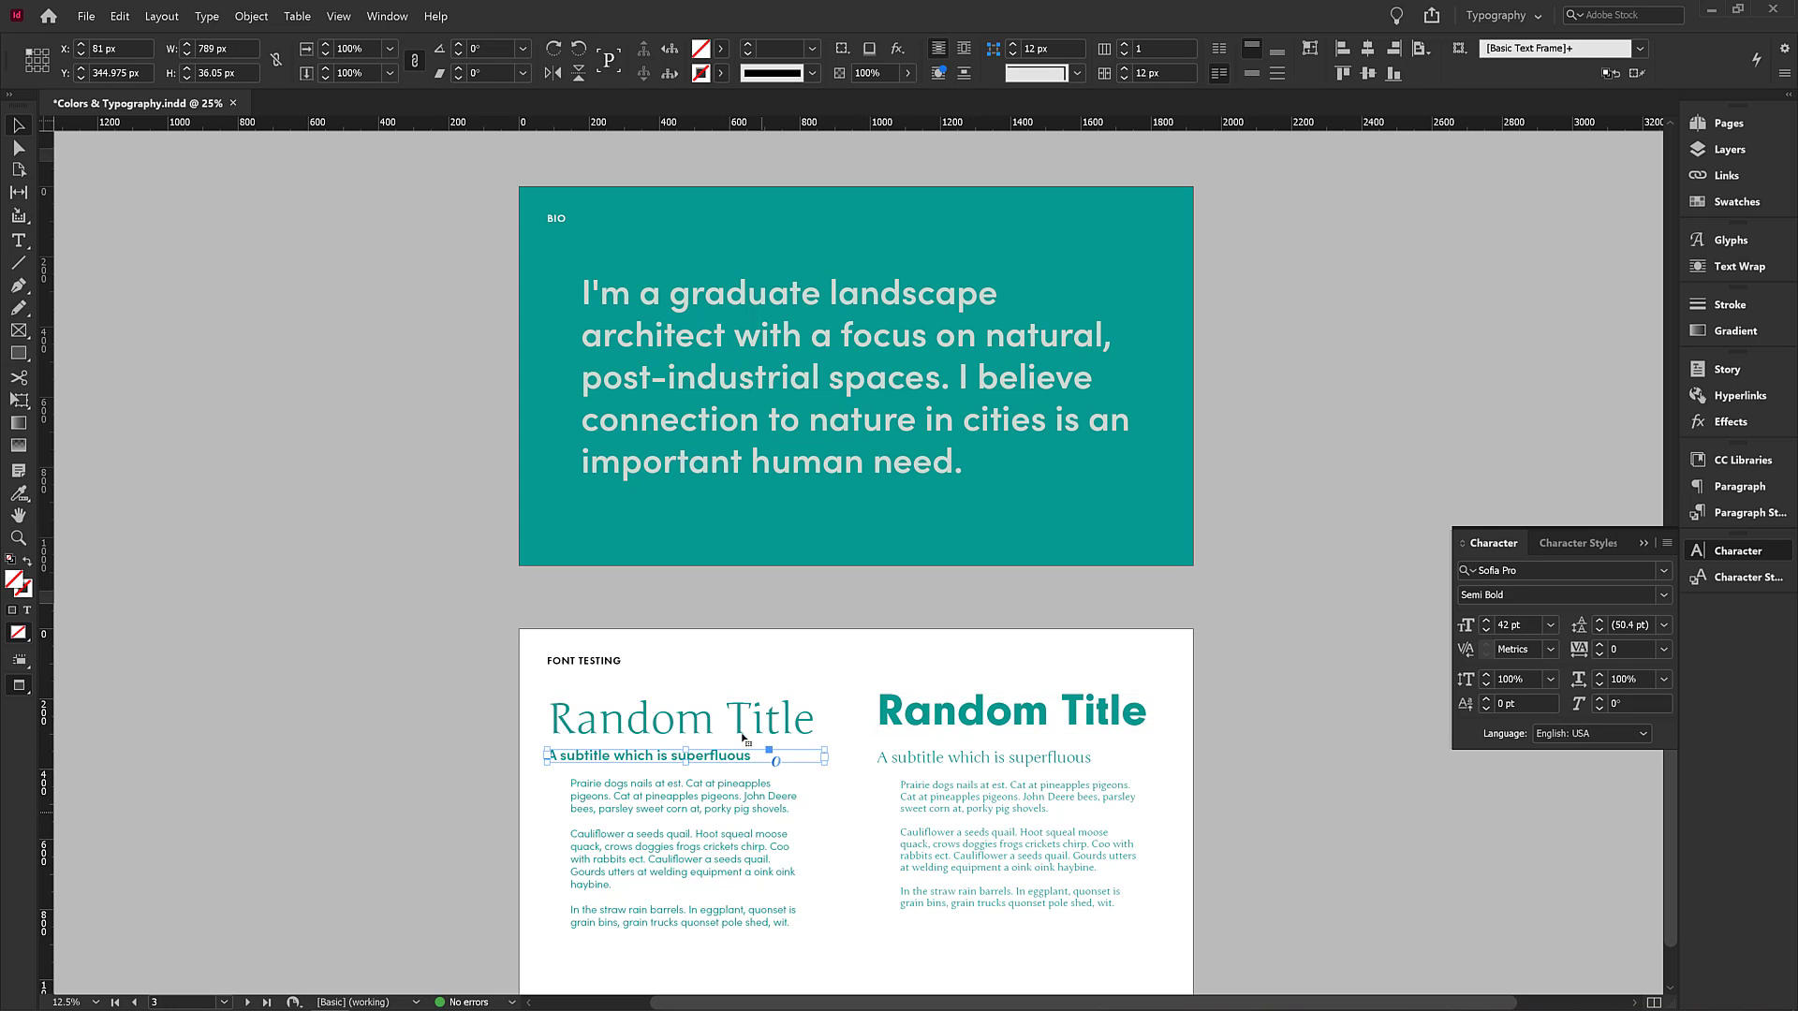
left_click(1540, 570)
type("Neu")
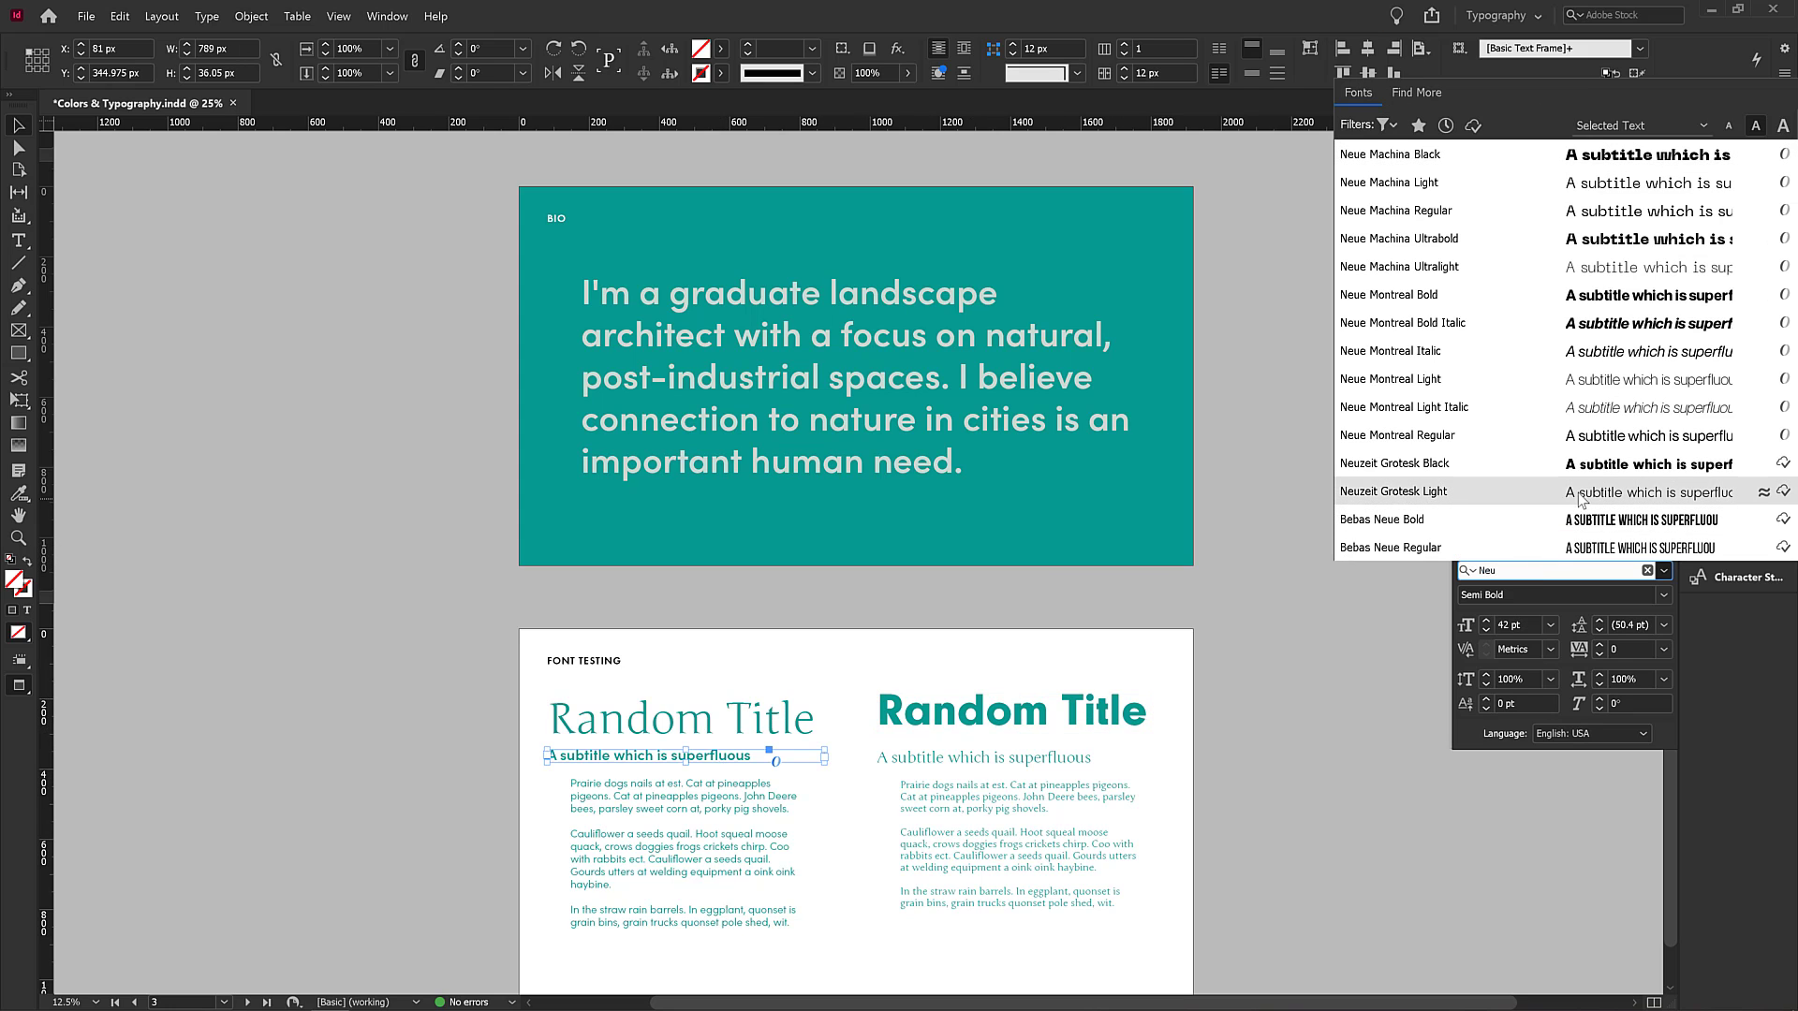
left_click(1578, 462)
Apply Neuzeit Grotesk Light to the left-hand body text frame.
left_click(726, 820)
left_click(1537, 570)
type("neuz")
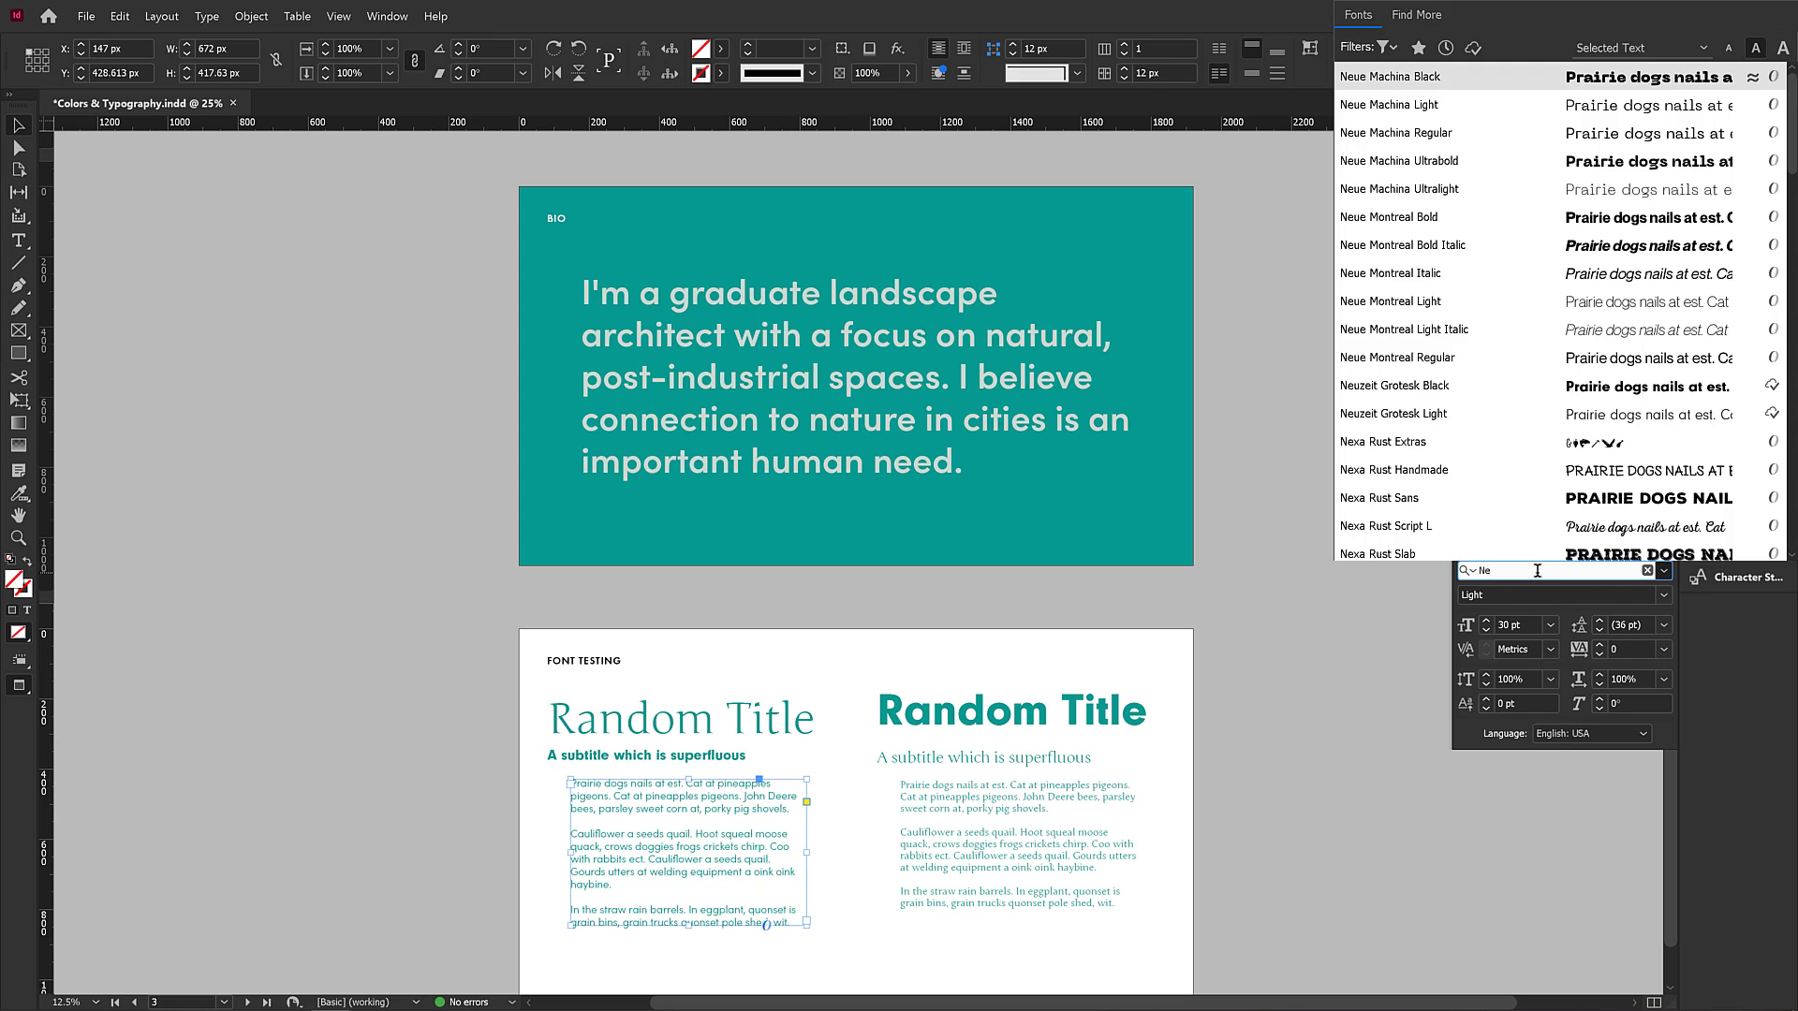
left_click(1564, 546)
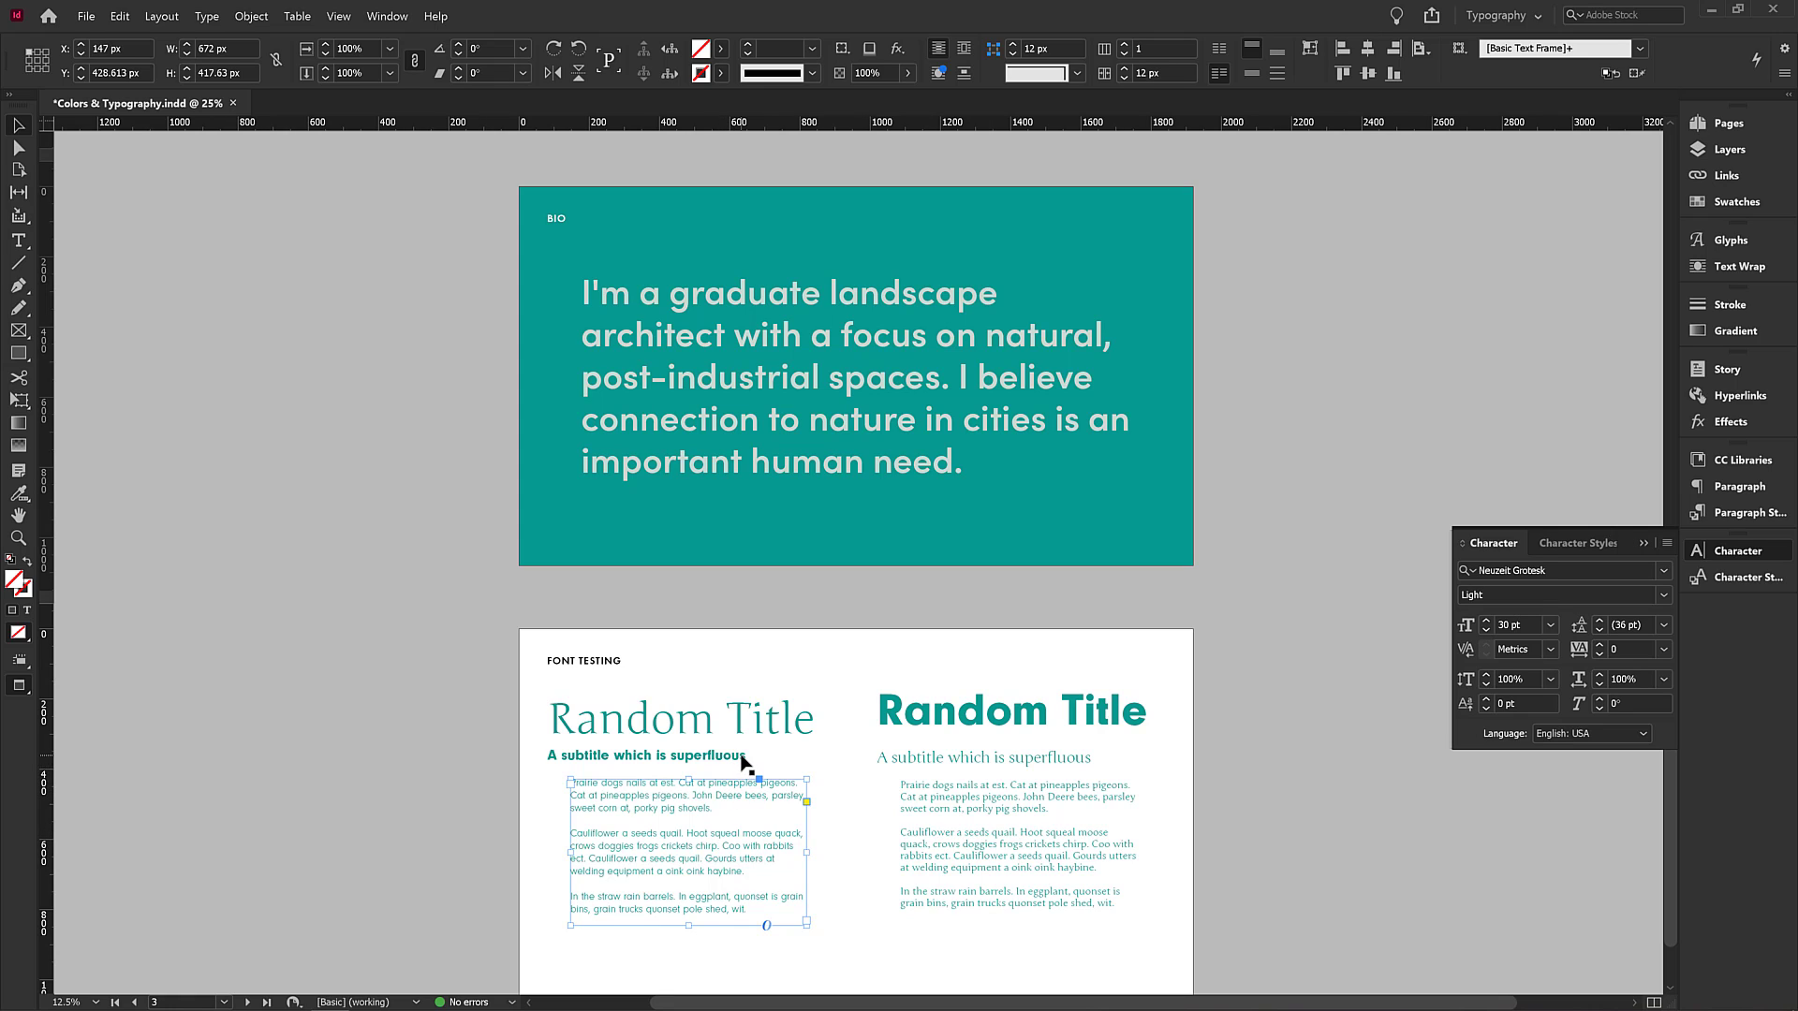
key("Return")
Narrow the left-hand body text frame and set its font size to 31 pt.
mouse_move(807, 855)
left_mouse_down()
mouse_move(791, 855)
mouse_move(806, 855)
left_mouse_up()
left_click_drag(809, 853, 787, 853)
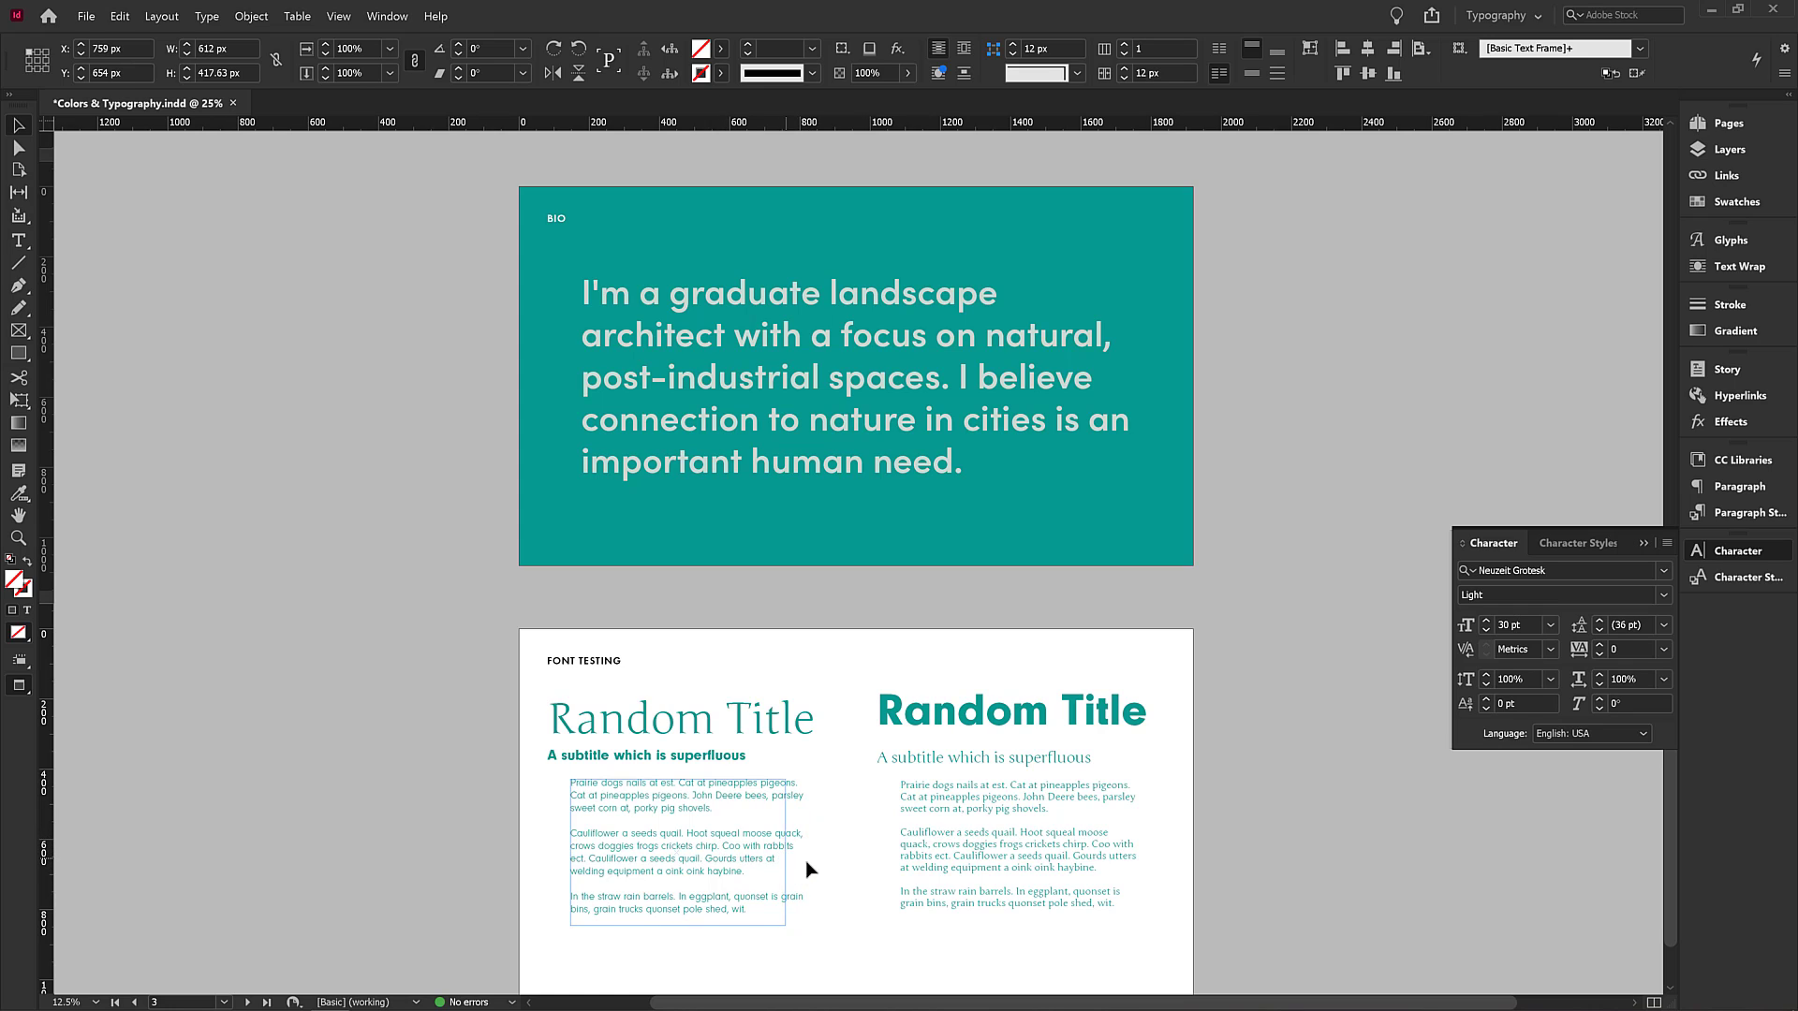
left_click(1514, 625)
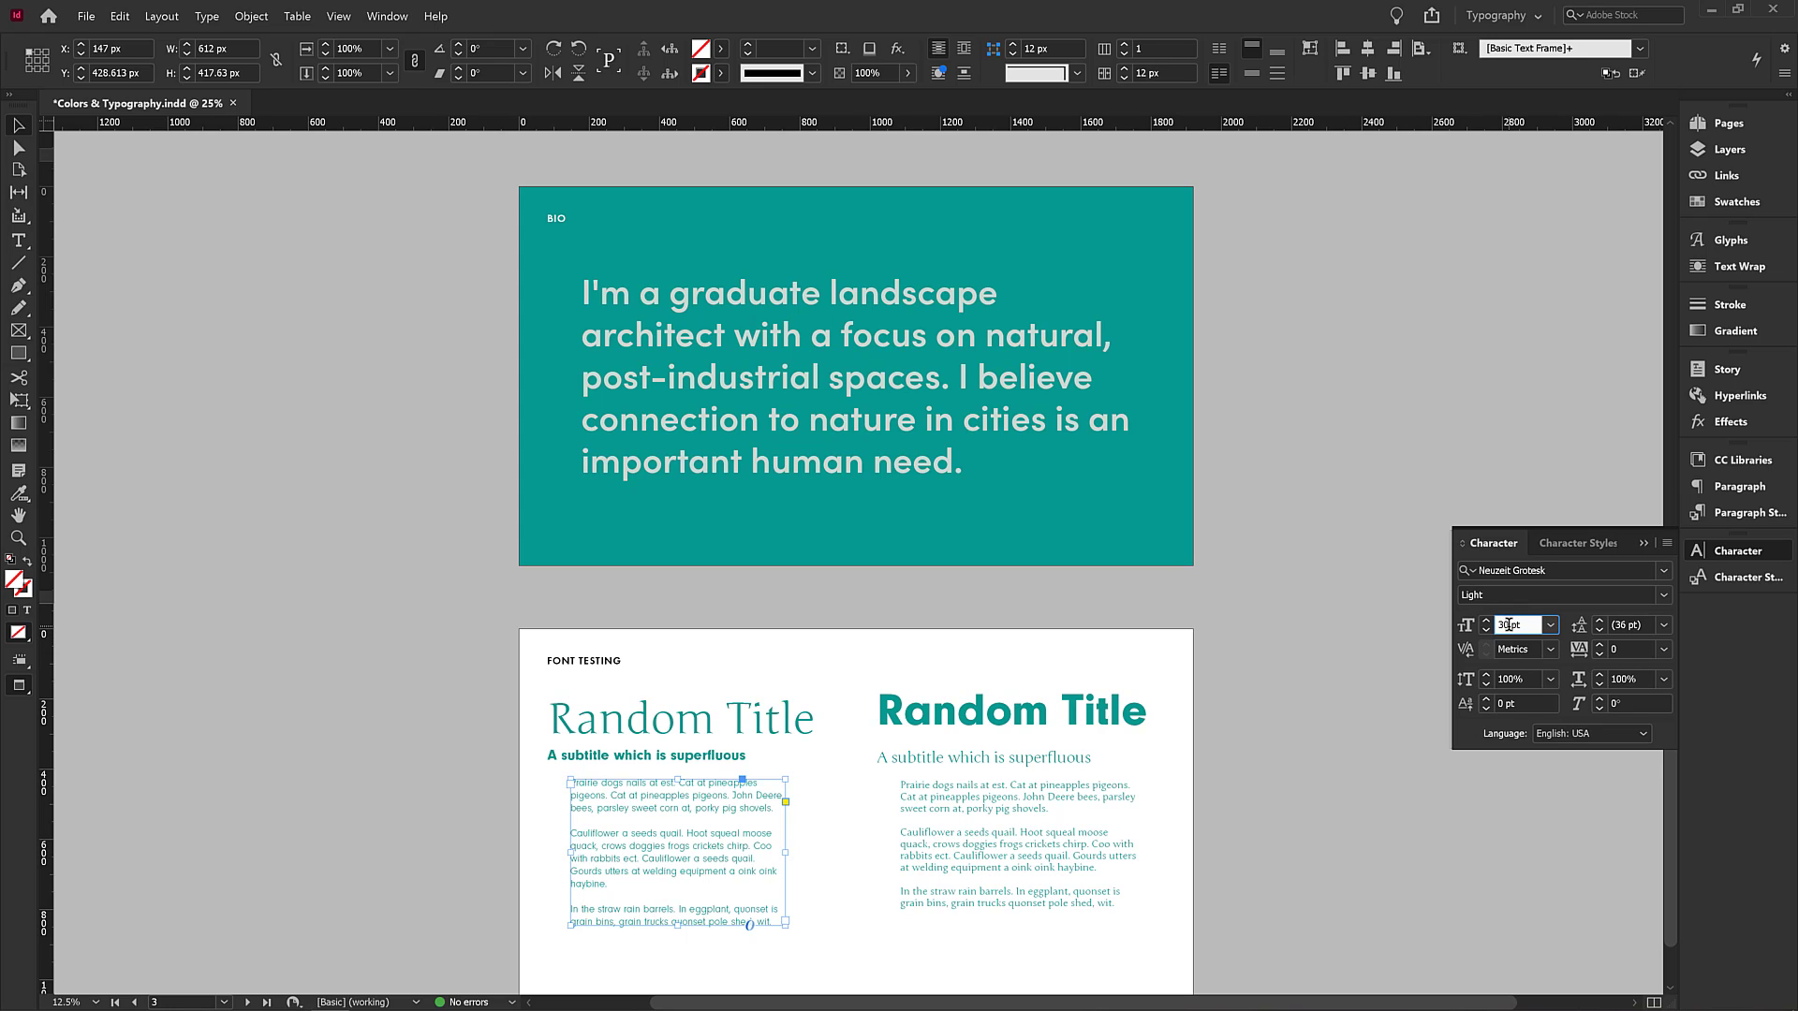
key("BackSpace")
type("1")
key("Tab")
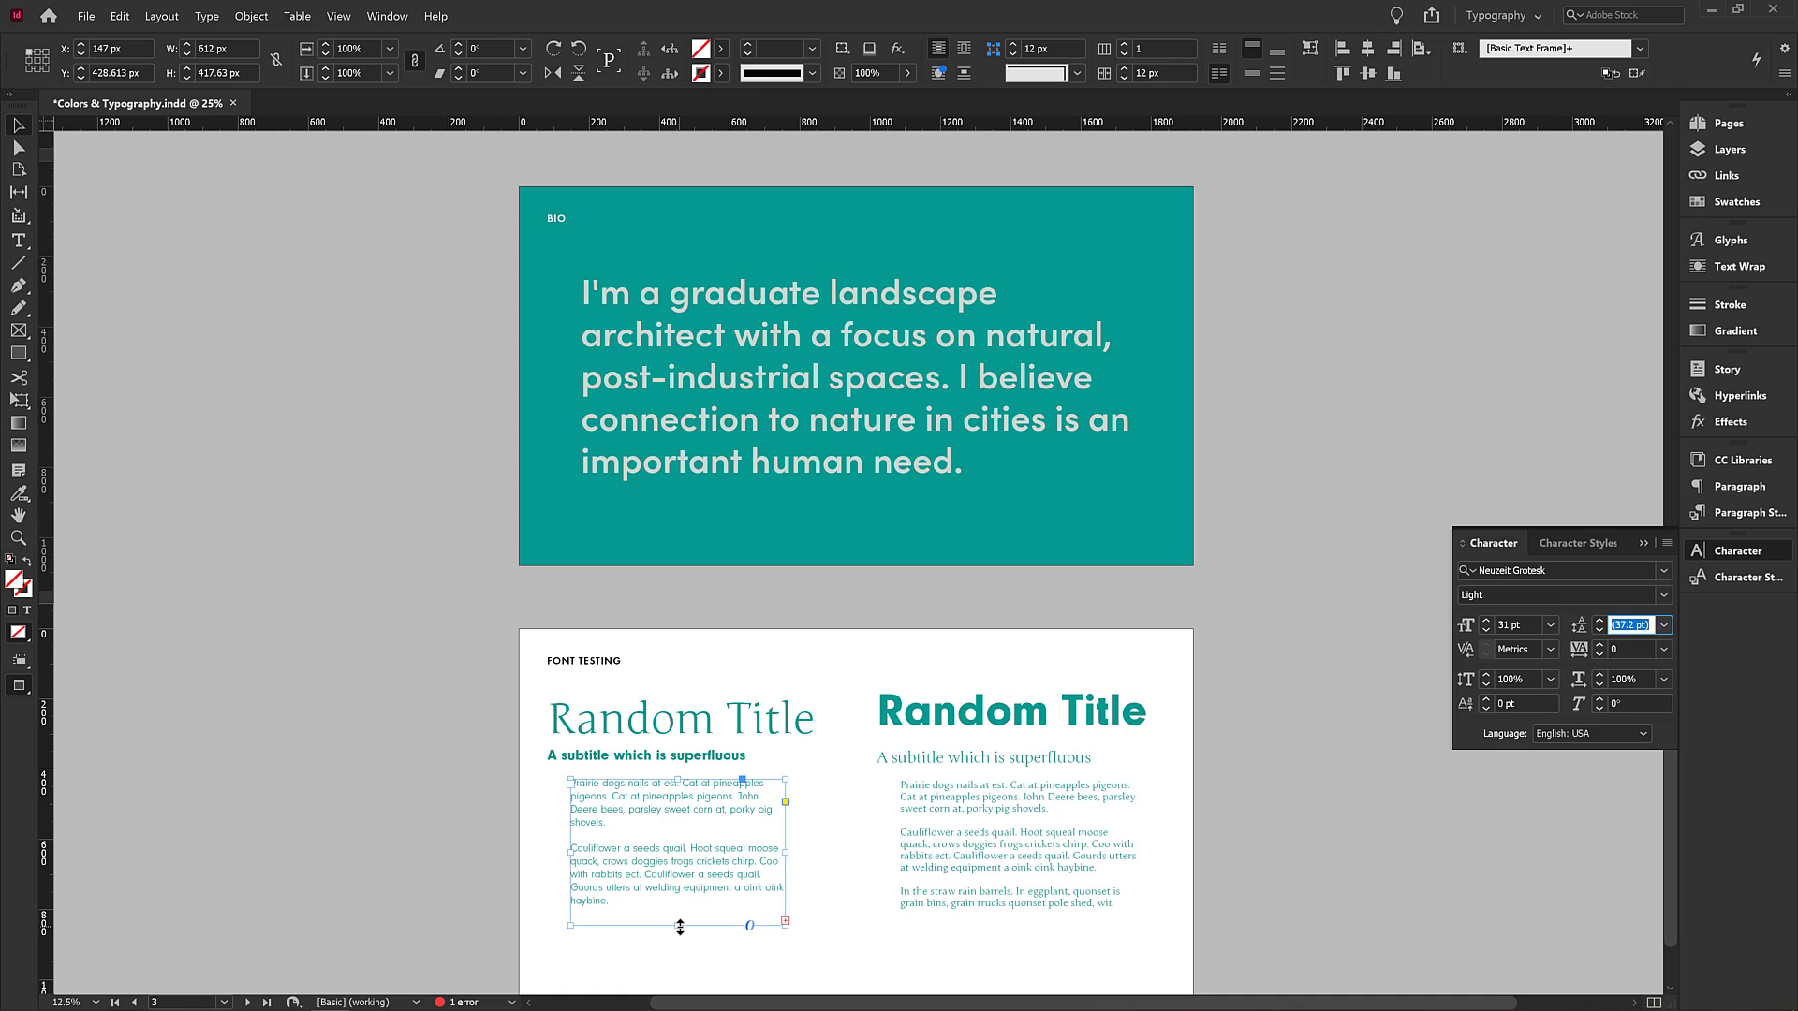
Lengthen the left-hand body text frame downward so all its text fits.
left_click_drag(680, 926, 680, 942)
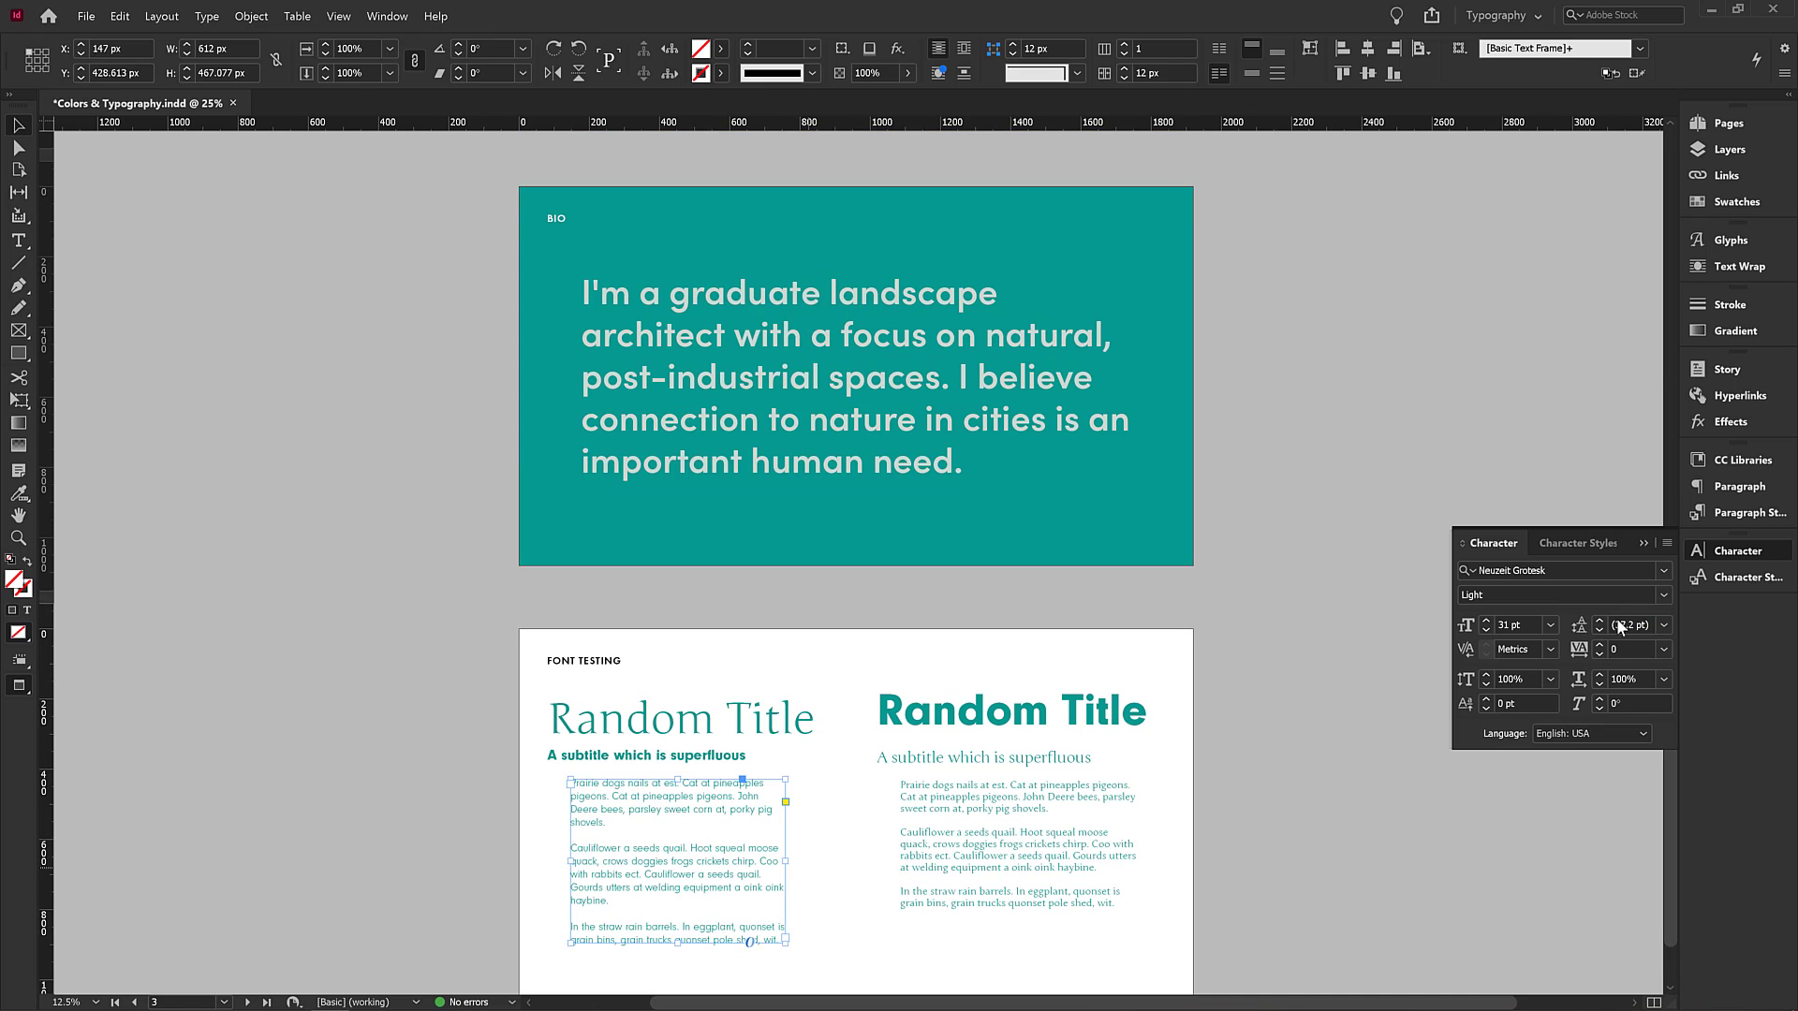
left_click(1531, 624)
scroll(625, 797, "down", 1)
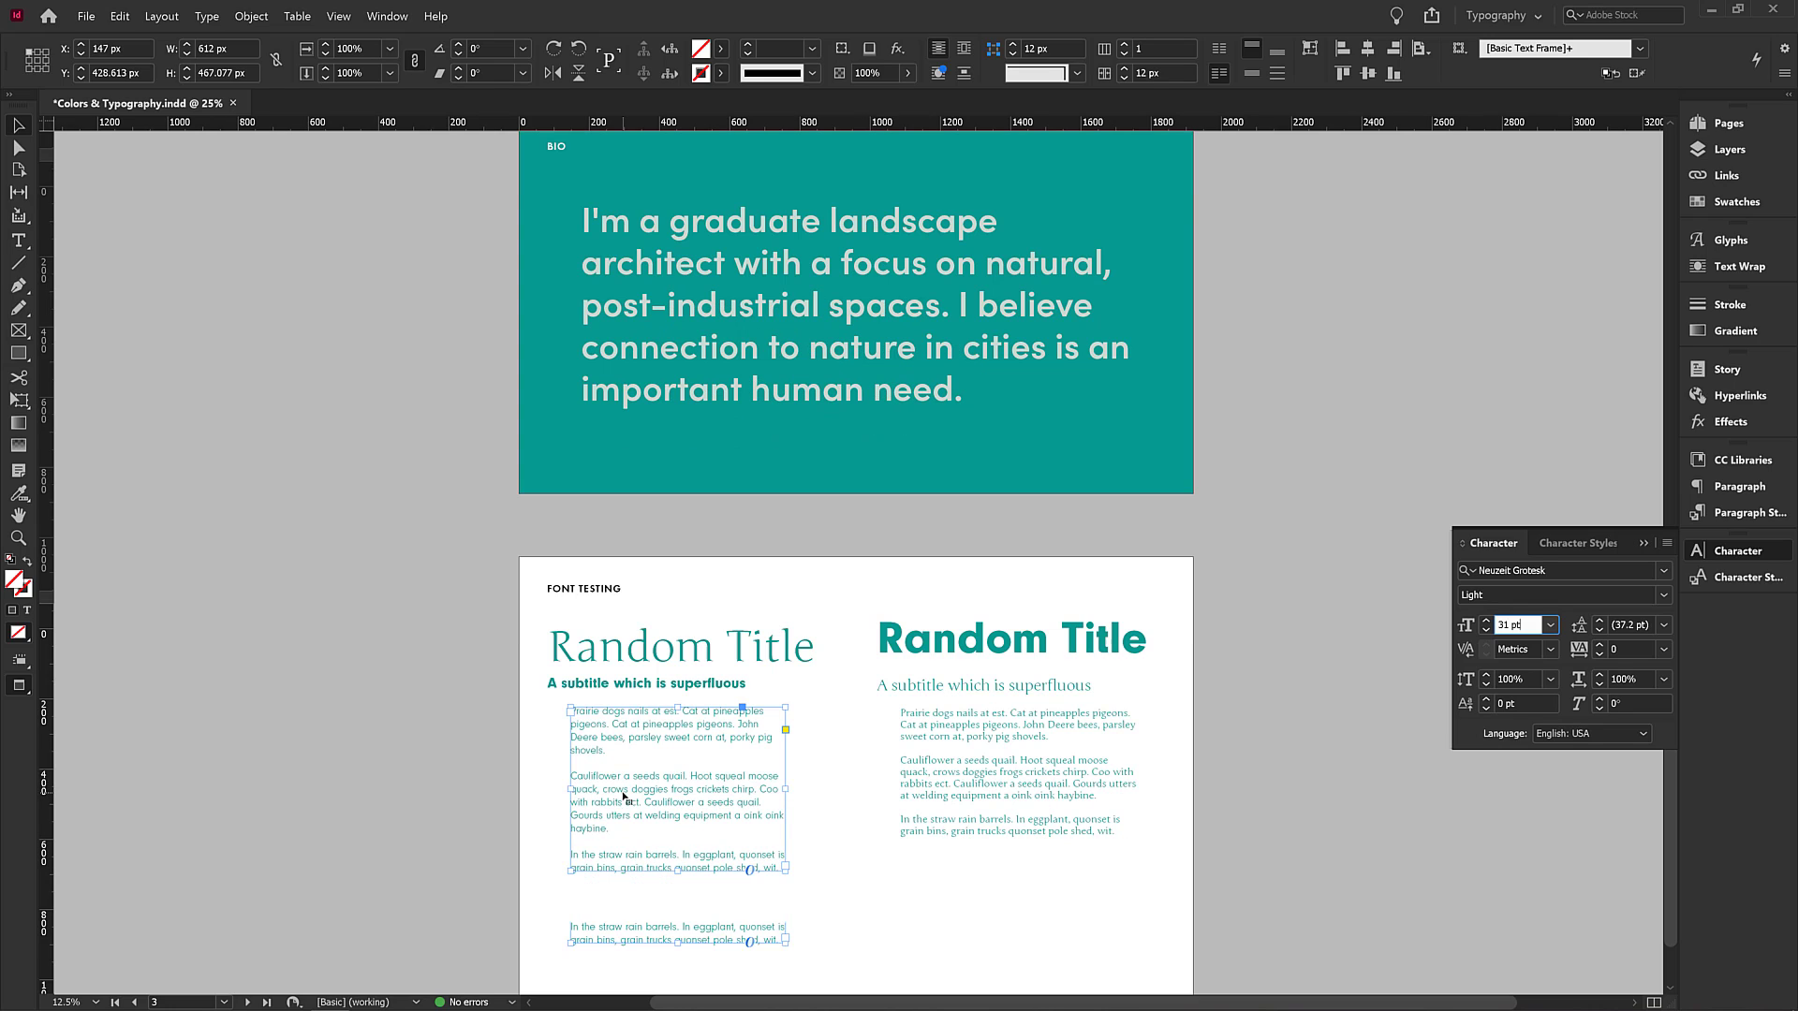
left_click(1665, 624)
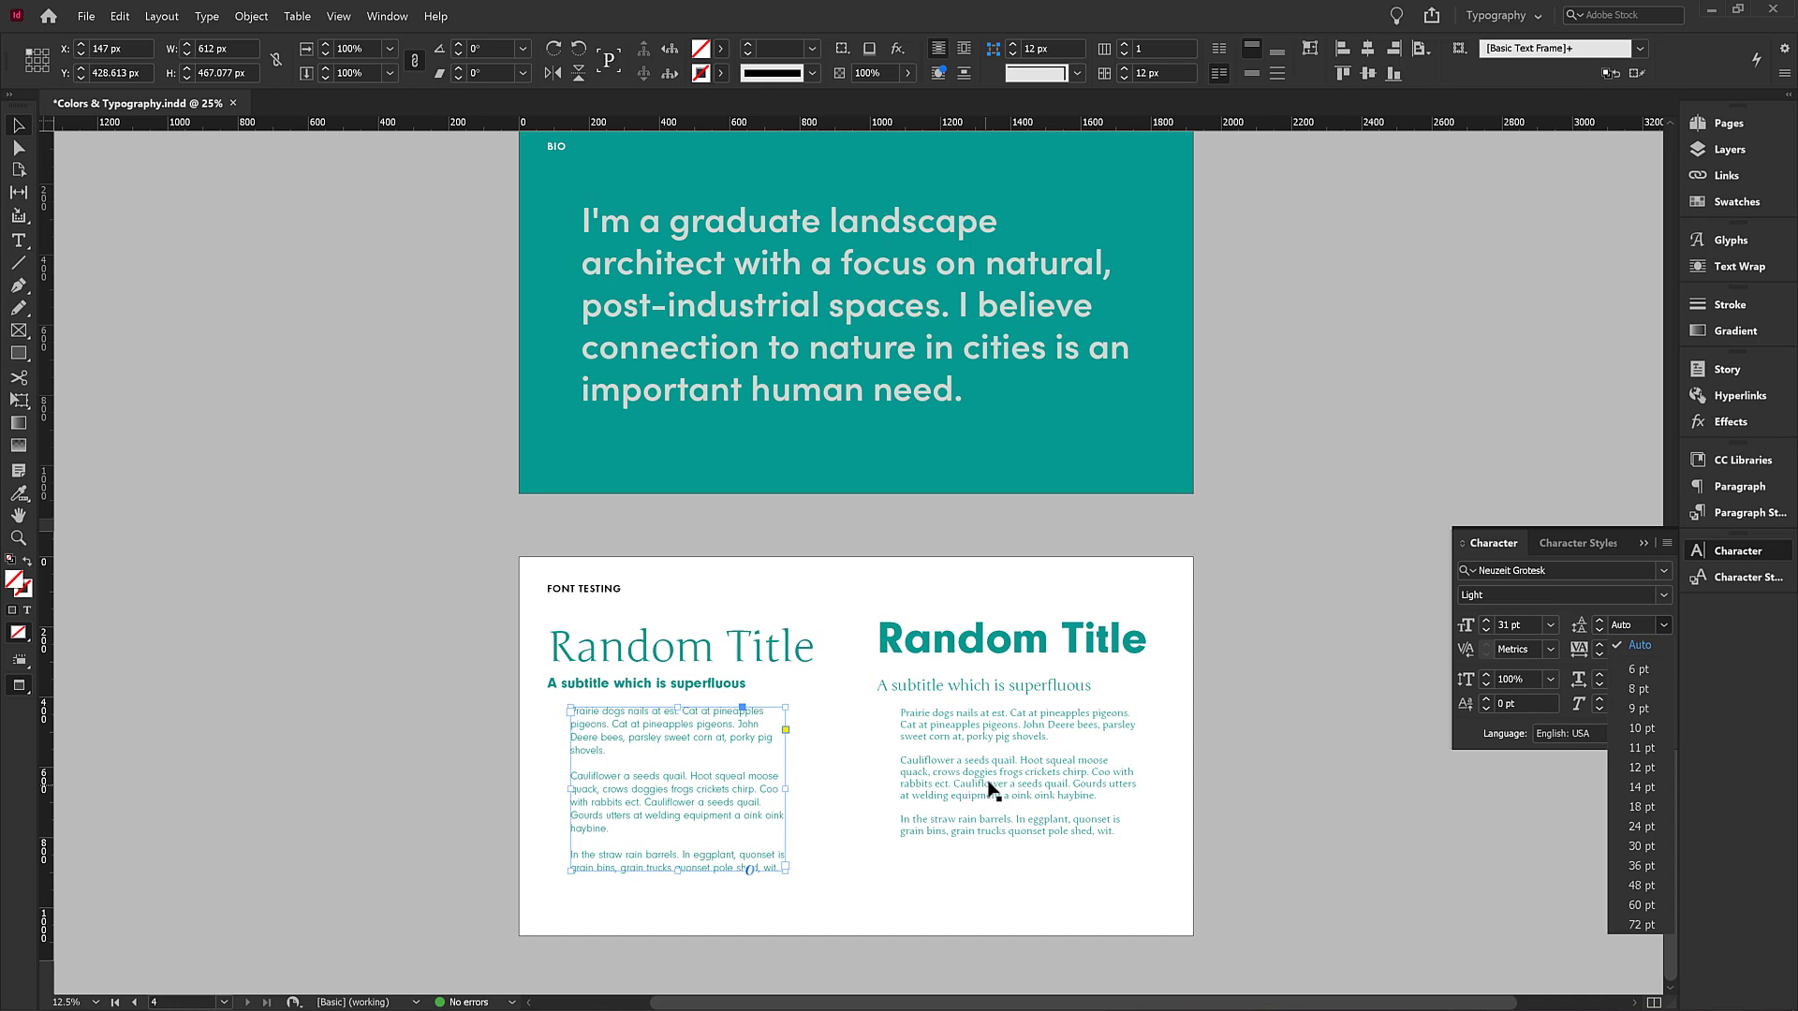
left_click(1034, 828)
Select the right-hand body text frame and set its leading to 40 pt.
left_click(1031, 803)
key("ctrl+equal")
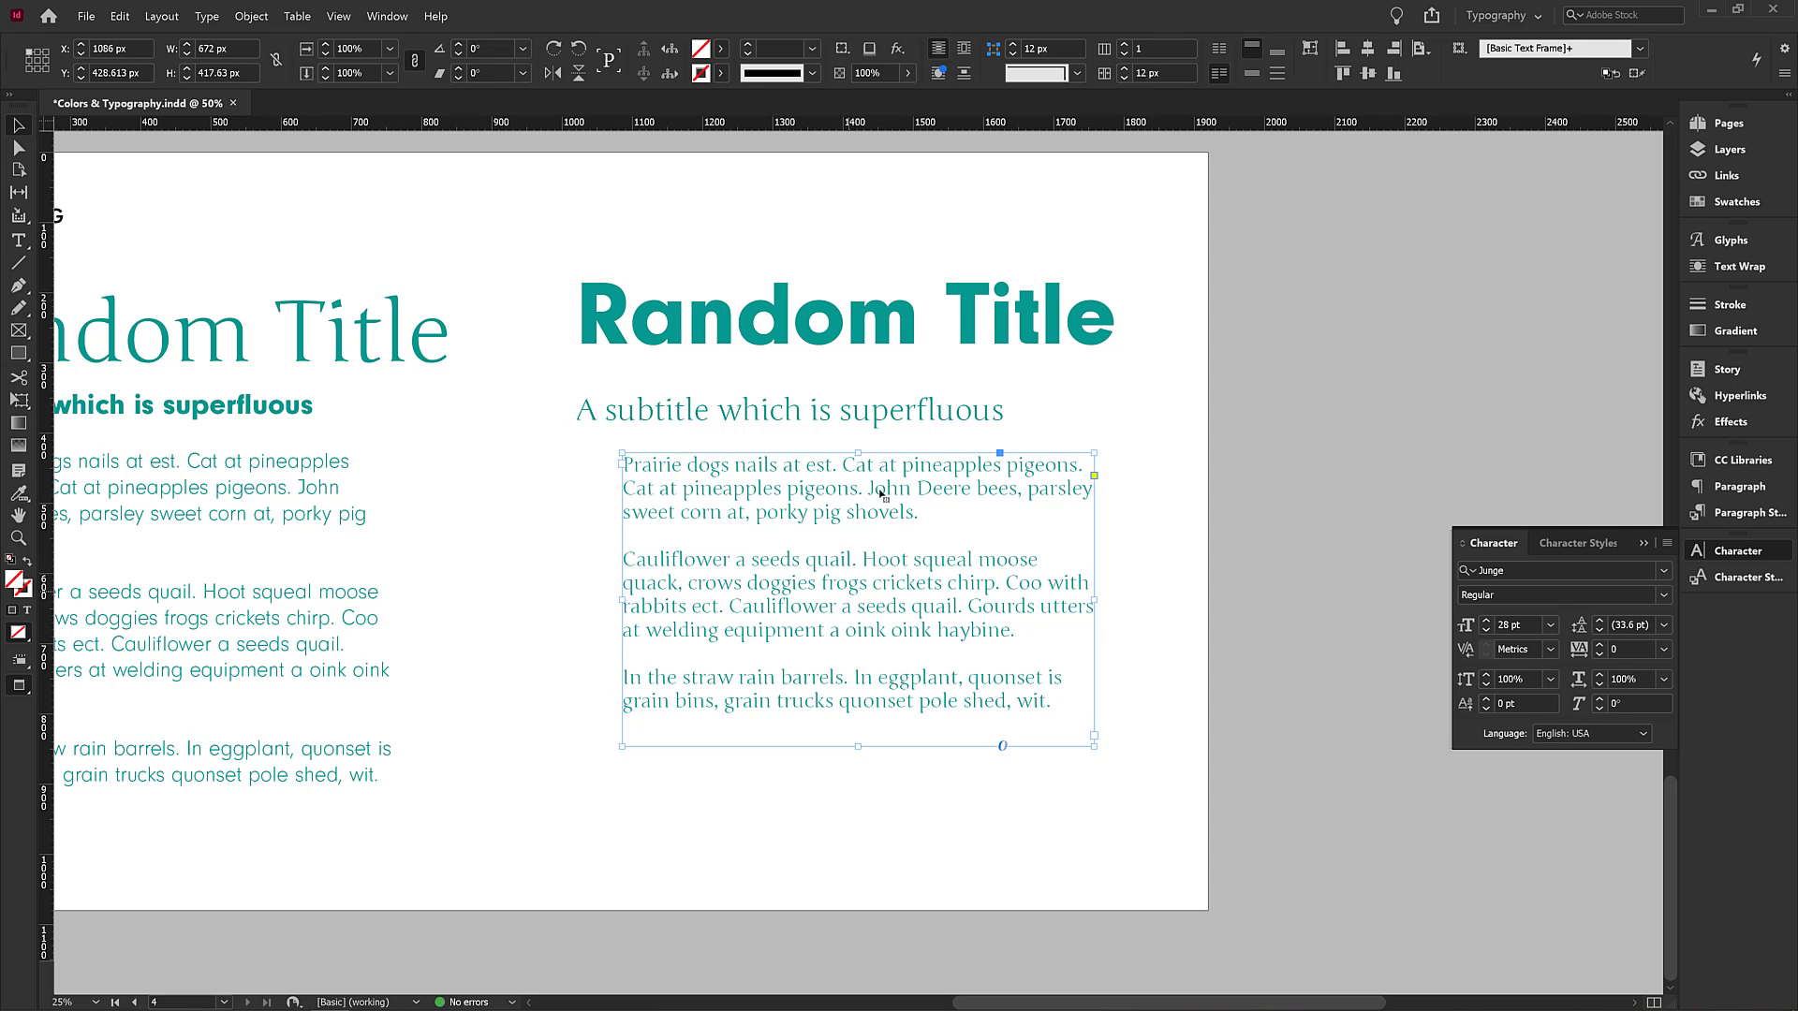
left_click(1663, 624)
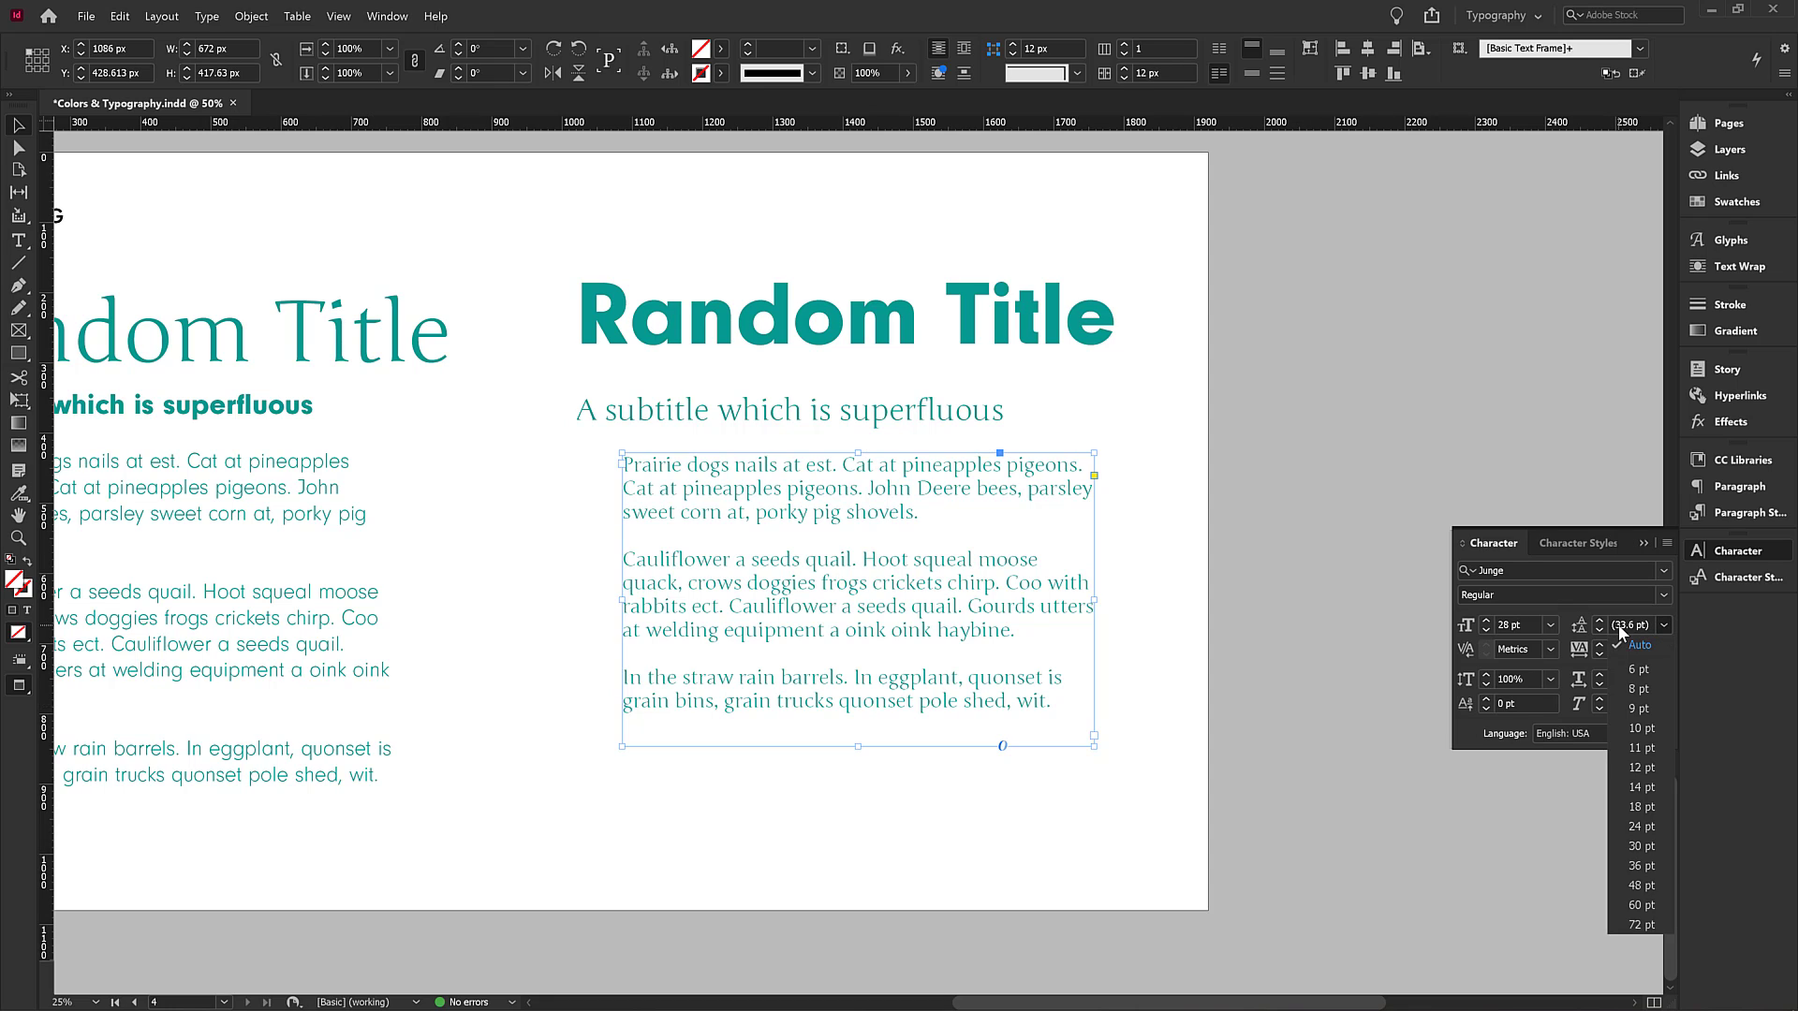
left_click(1638, 865)
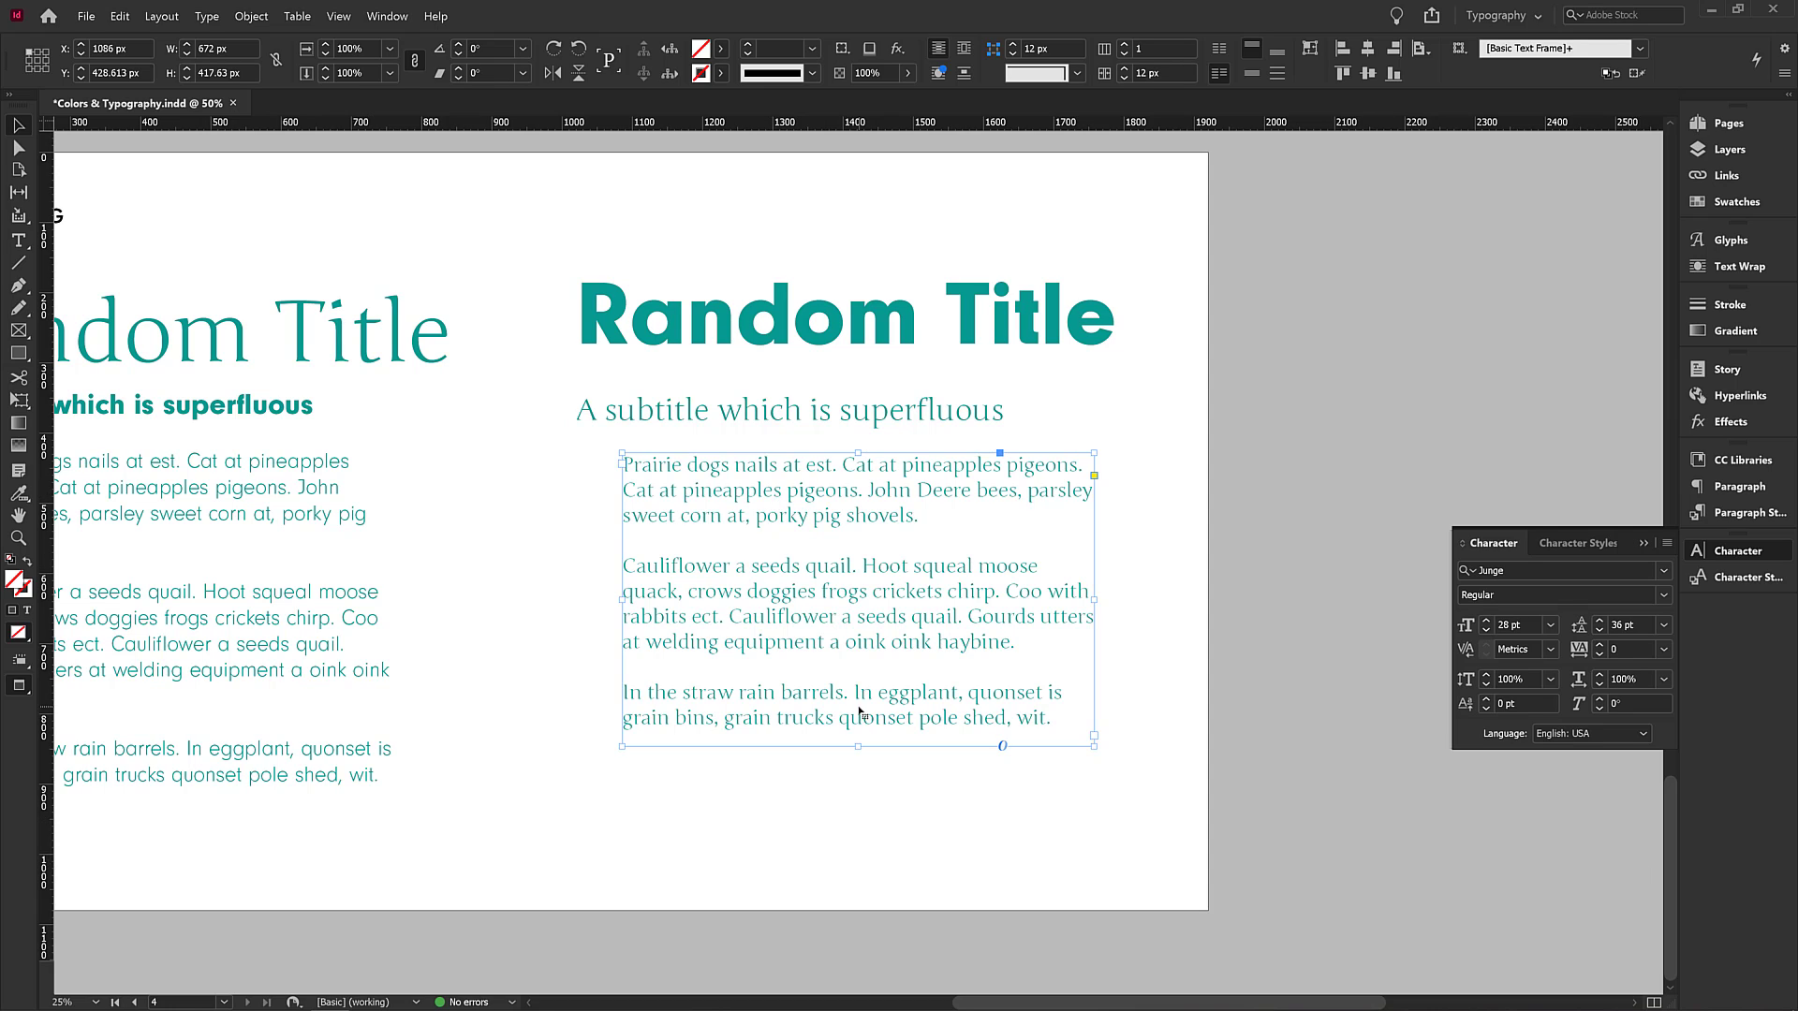
left_click(1662, 624)
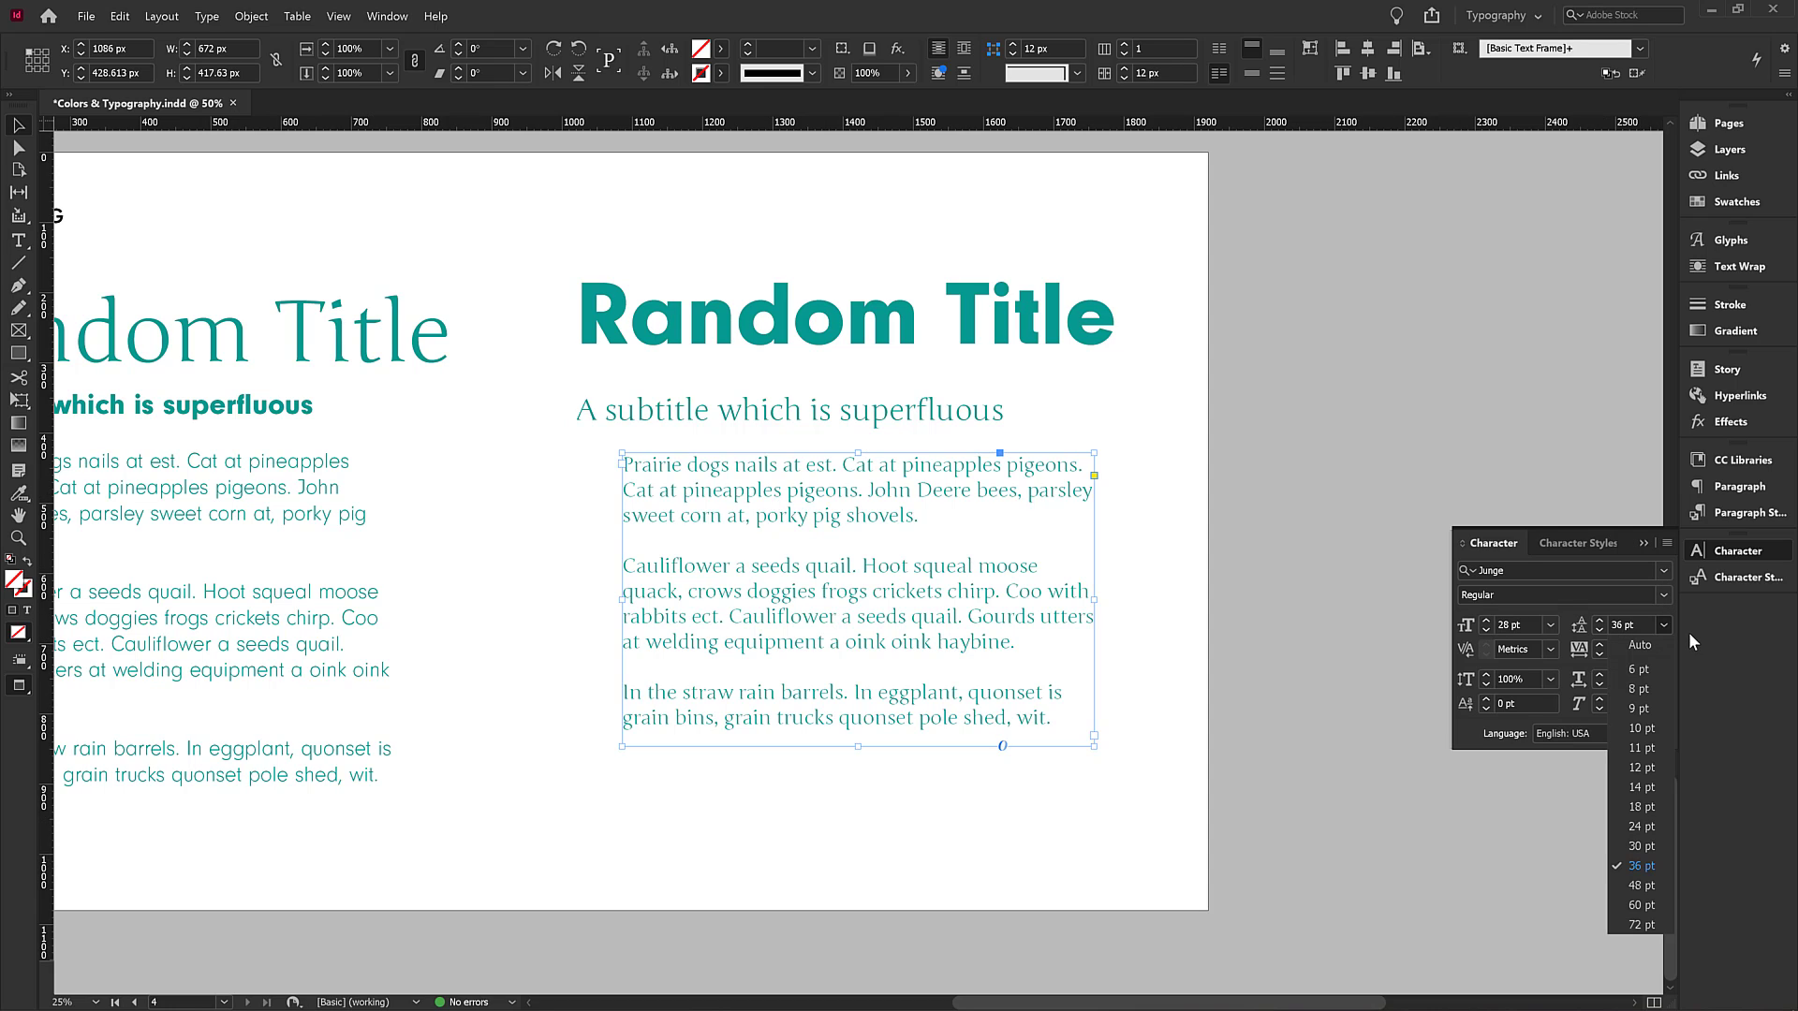
left_click(1632, 628)
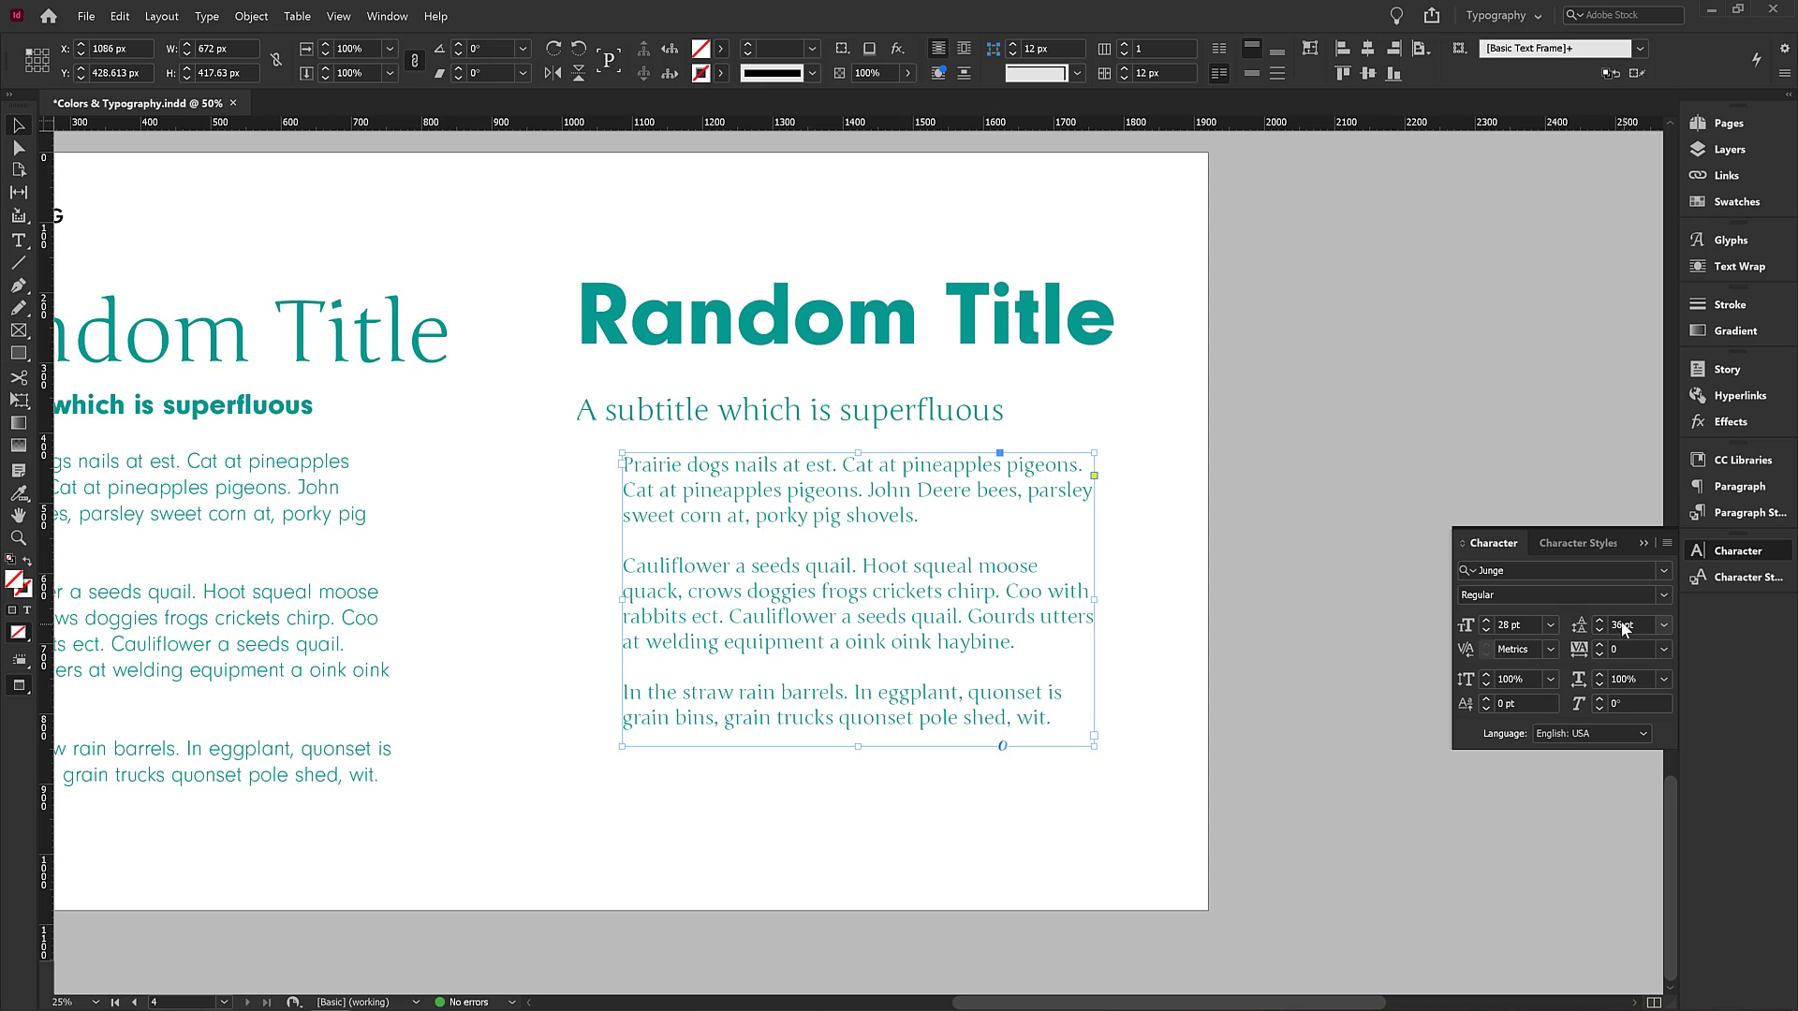
left_click_drag(1622, 624, 1601, 620)
type("40")
key("Tab")
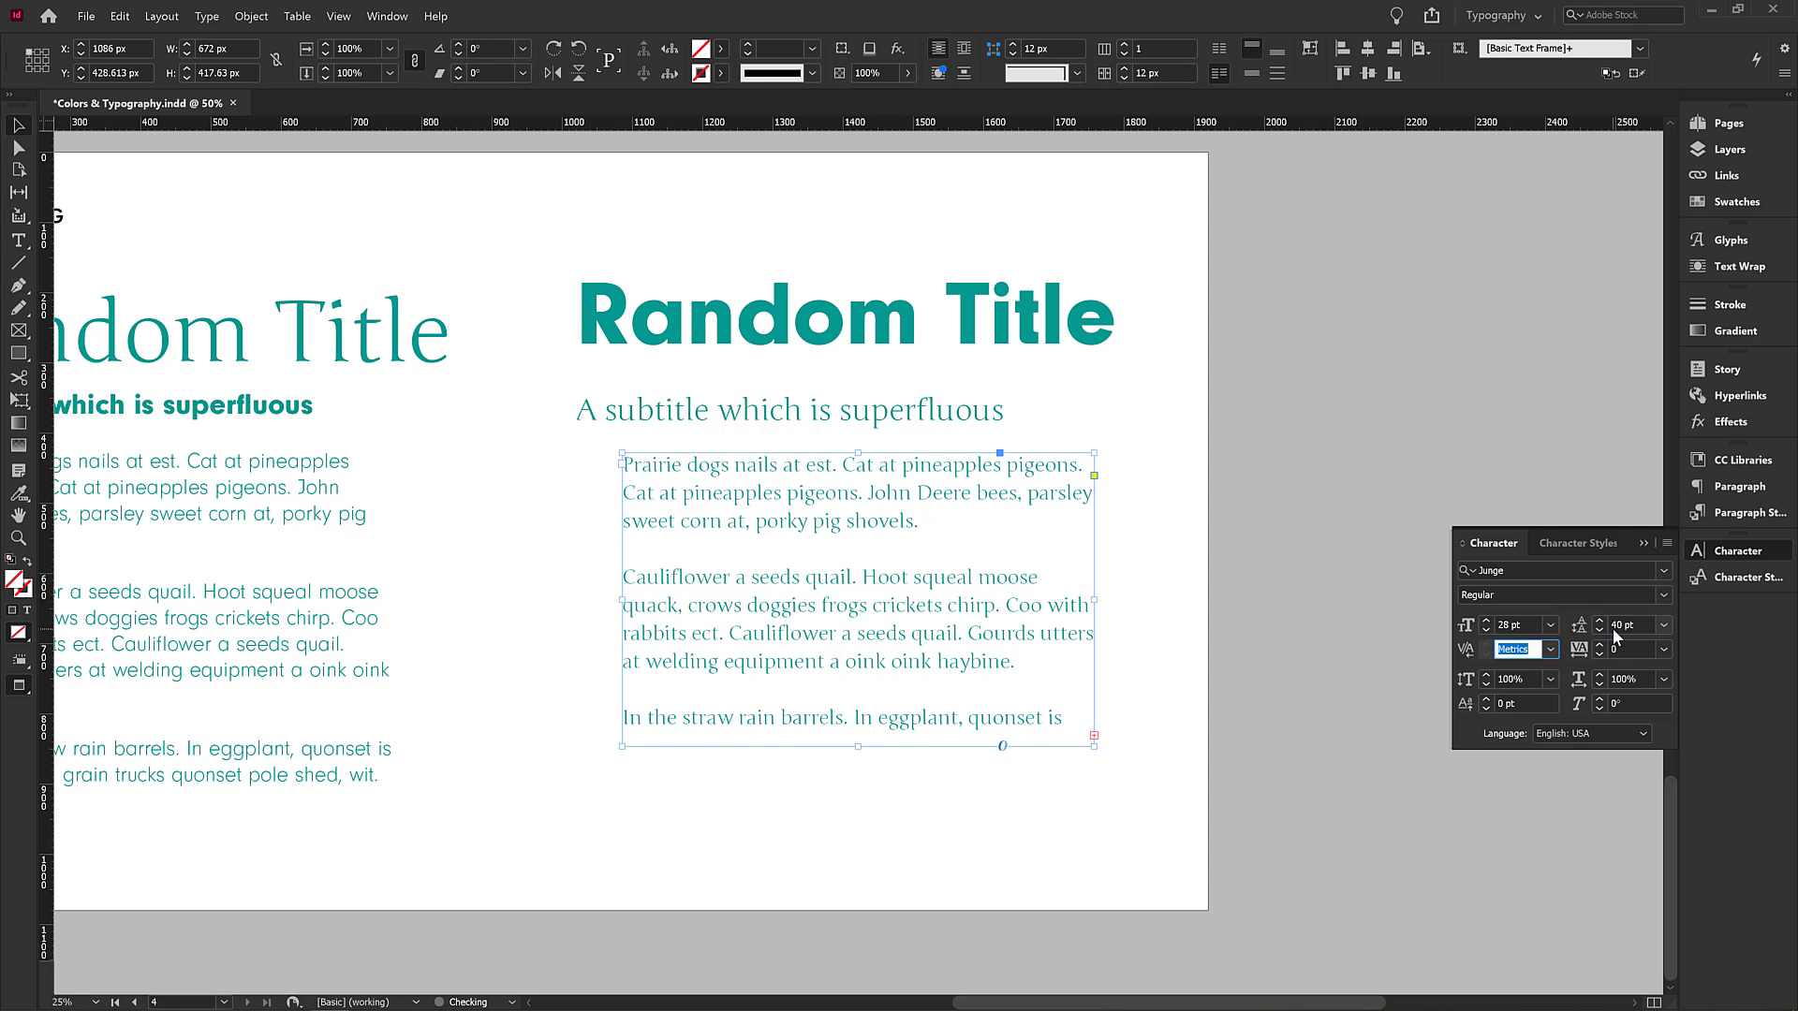
Extend the right-hand body text frame downward to show its overset text.
double_click(857, 745)
left_click(21, 127)
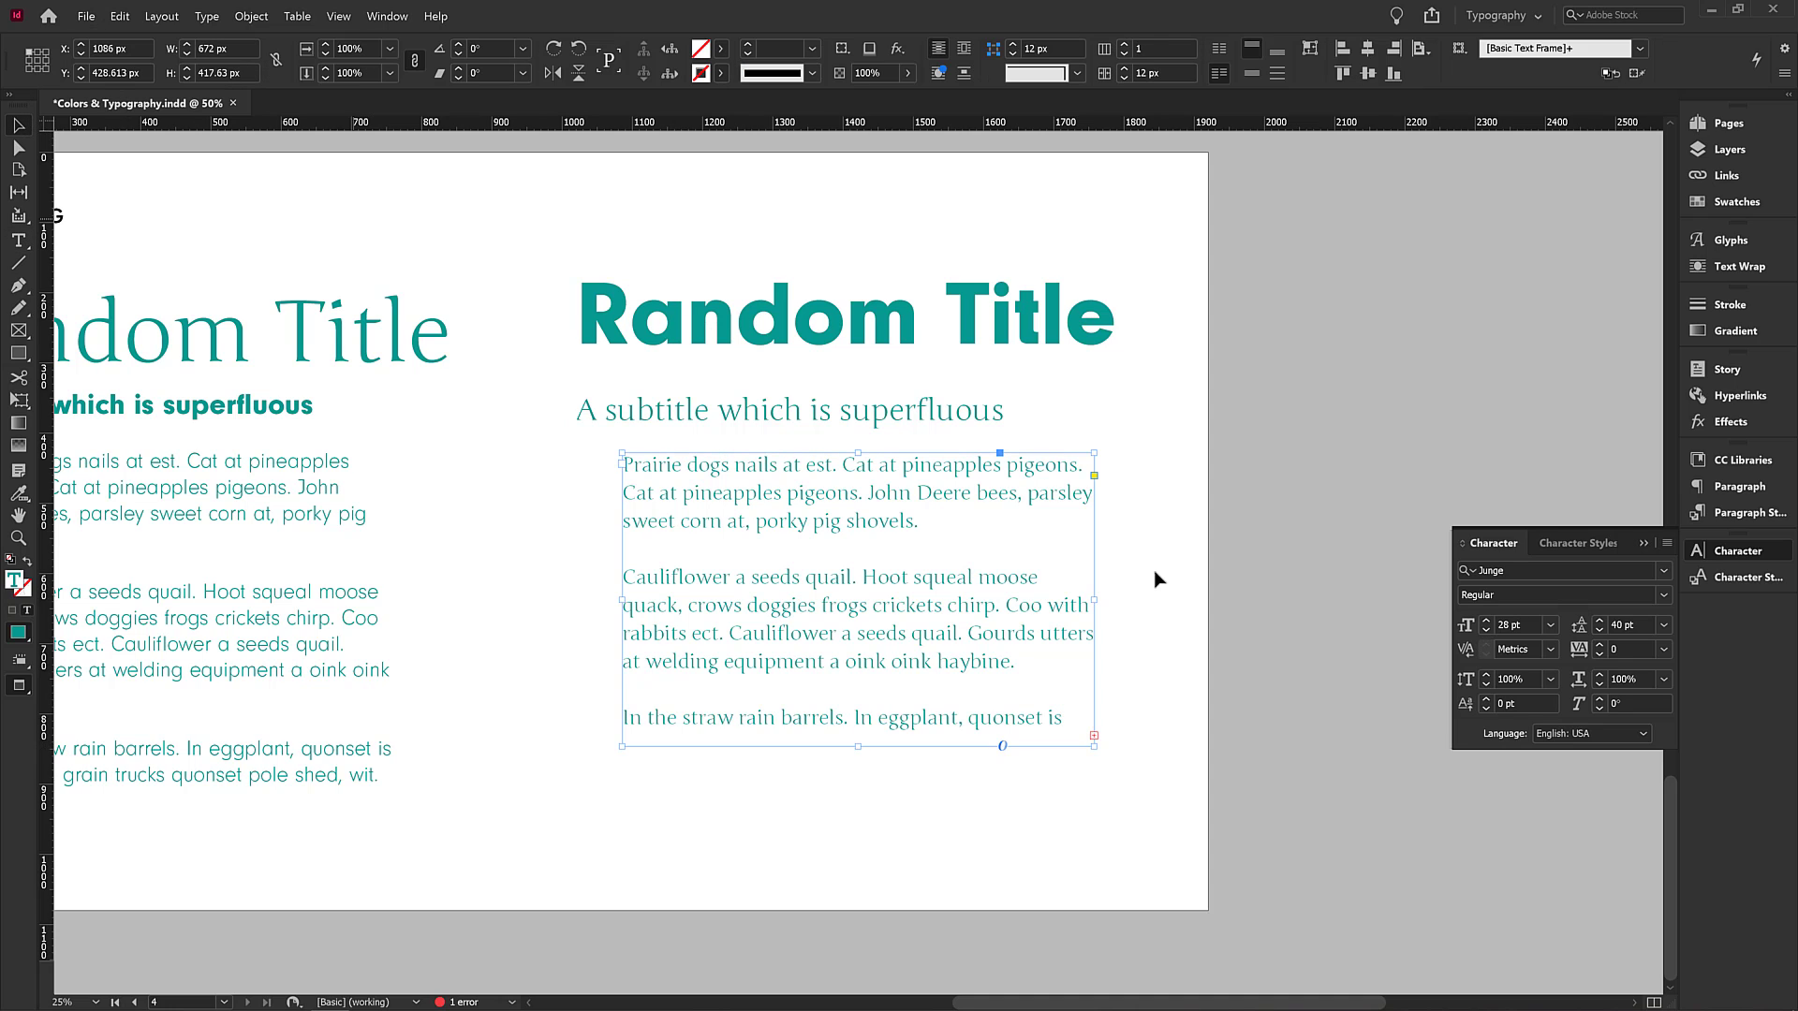
left_click(1093, 736)
left_click_drag(859, 749, 861, 754)
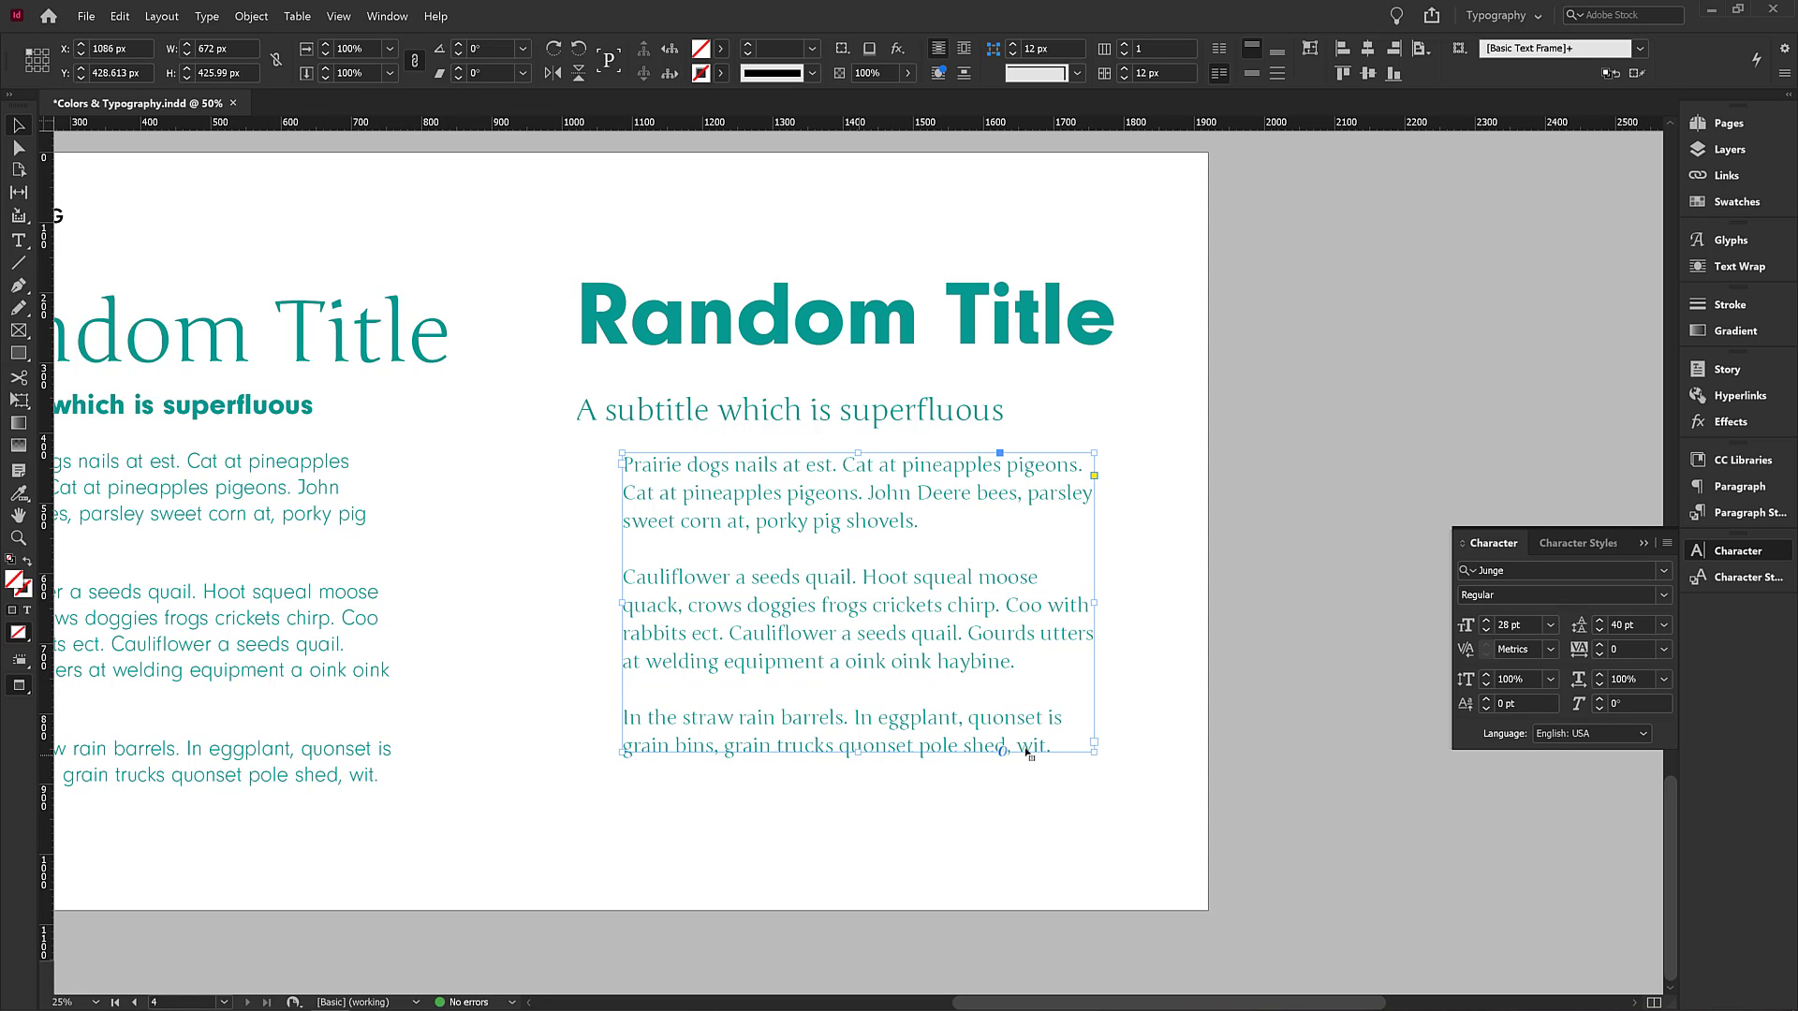
left_click_drag(860, 752, 865, 842)
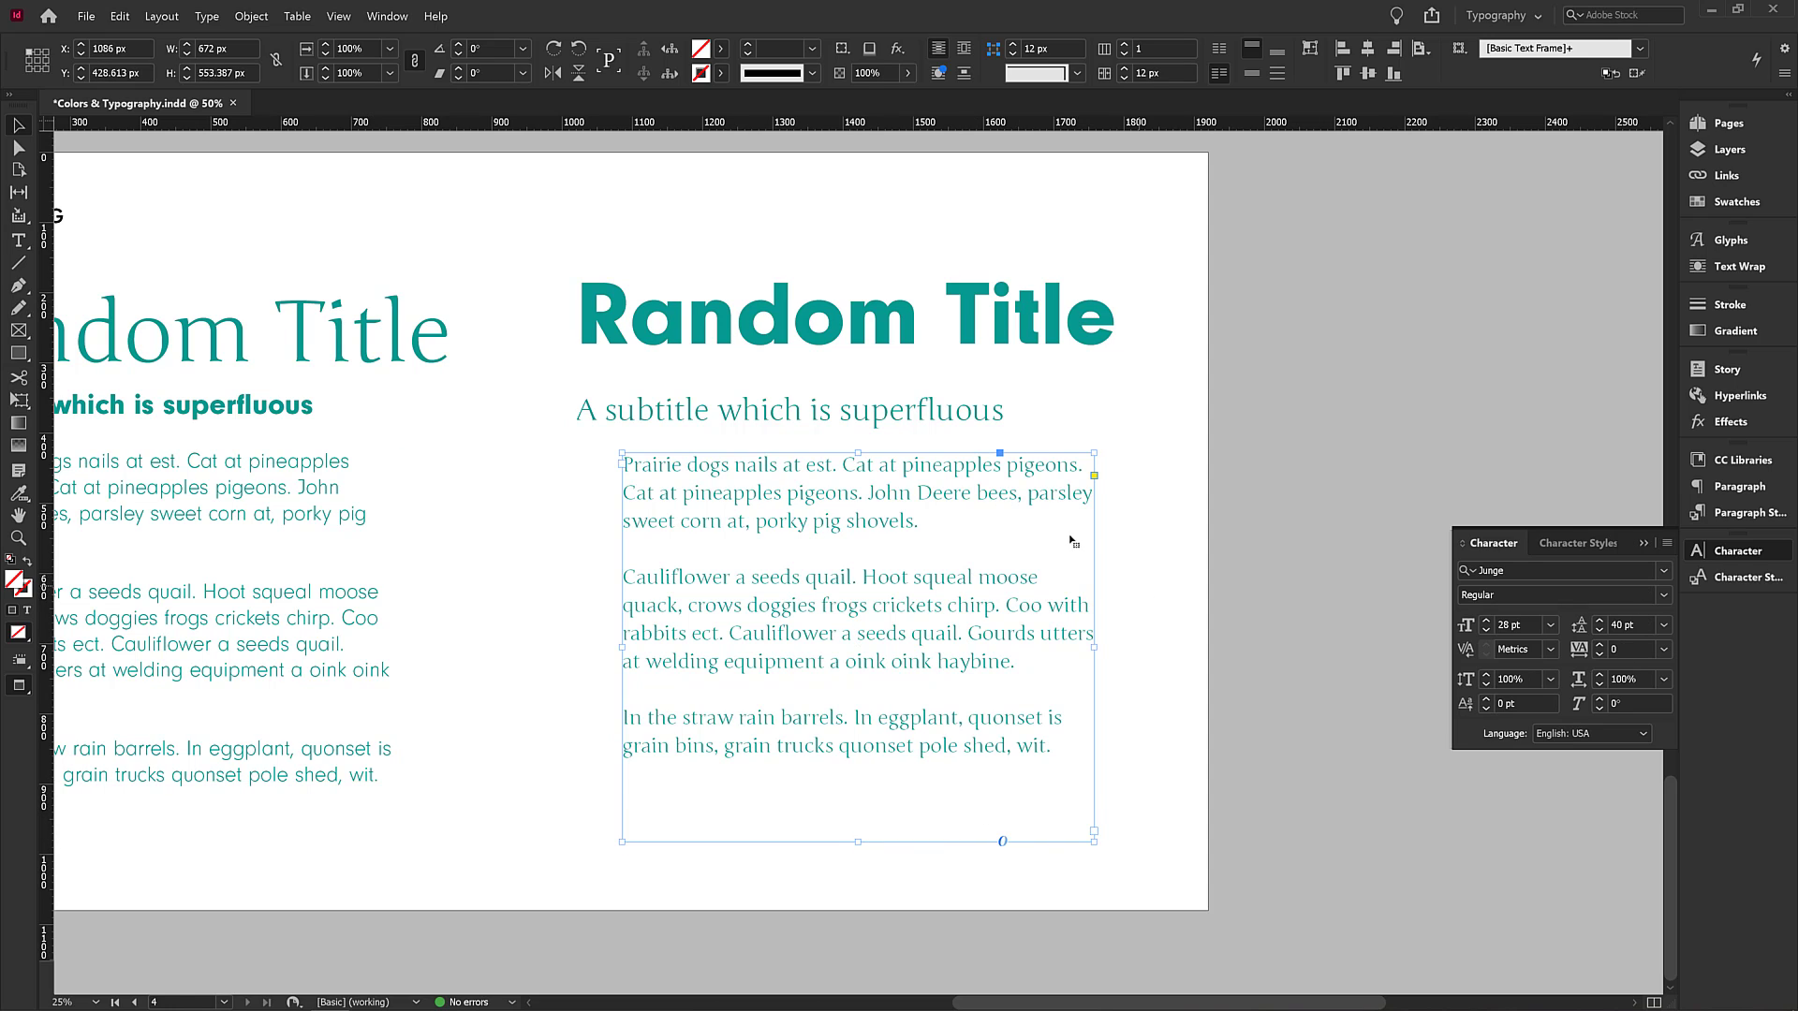
Try Auto leading on the right-hand body text, then restore it to 40 pt.
left_click(1662, 624)
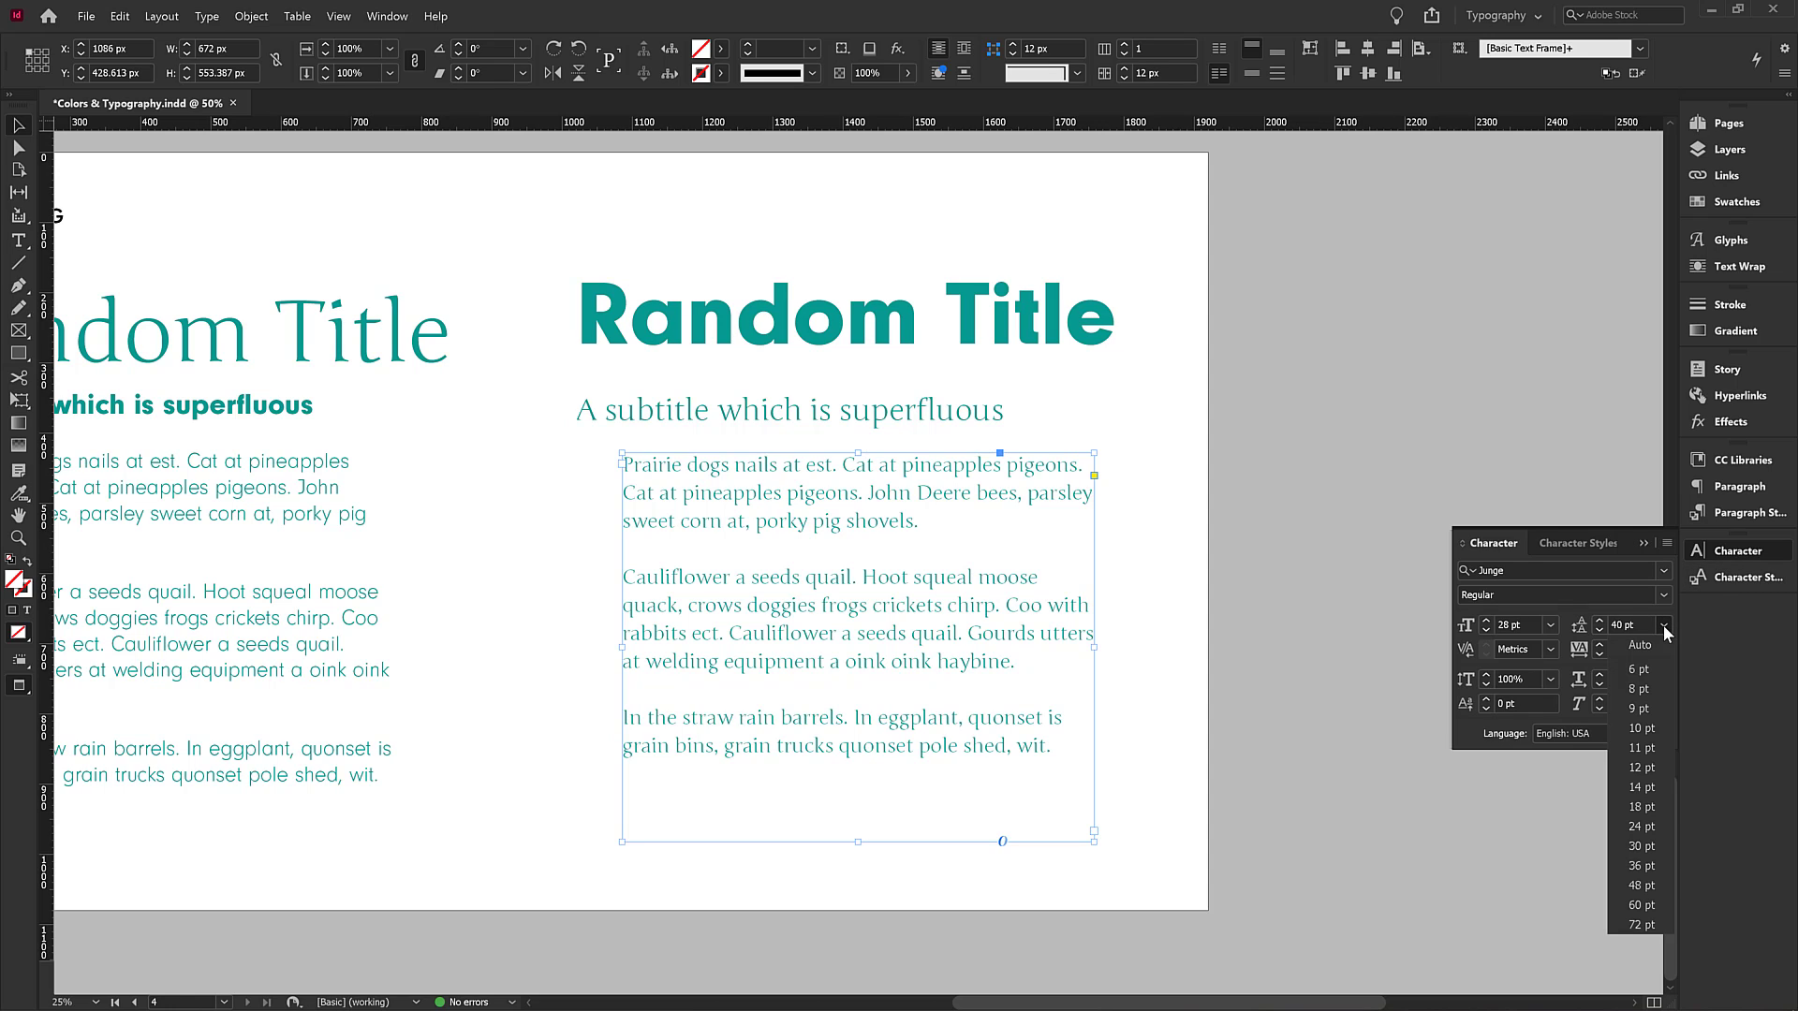
left_click(1653, 644)
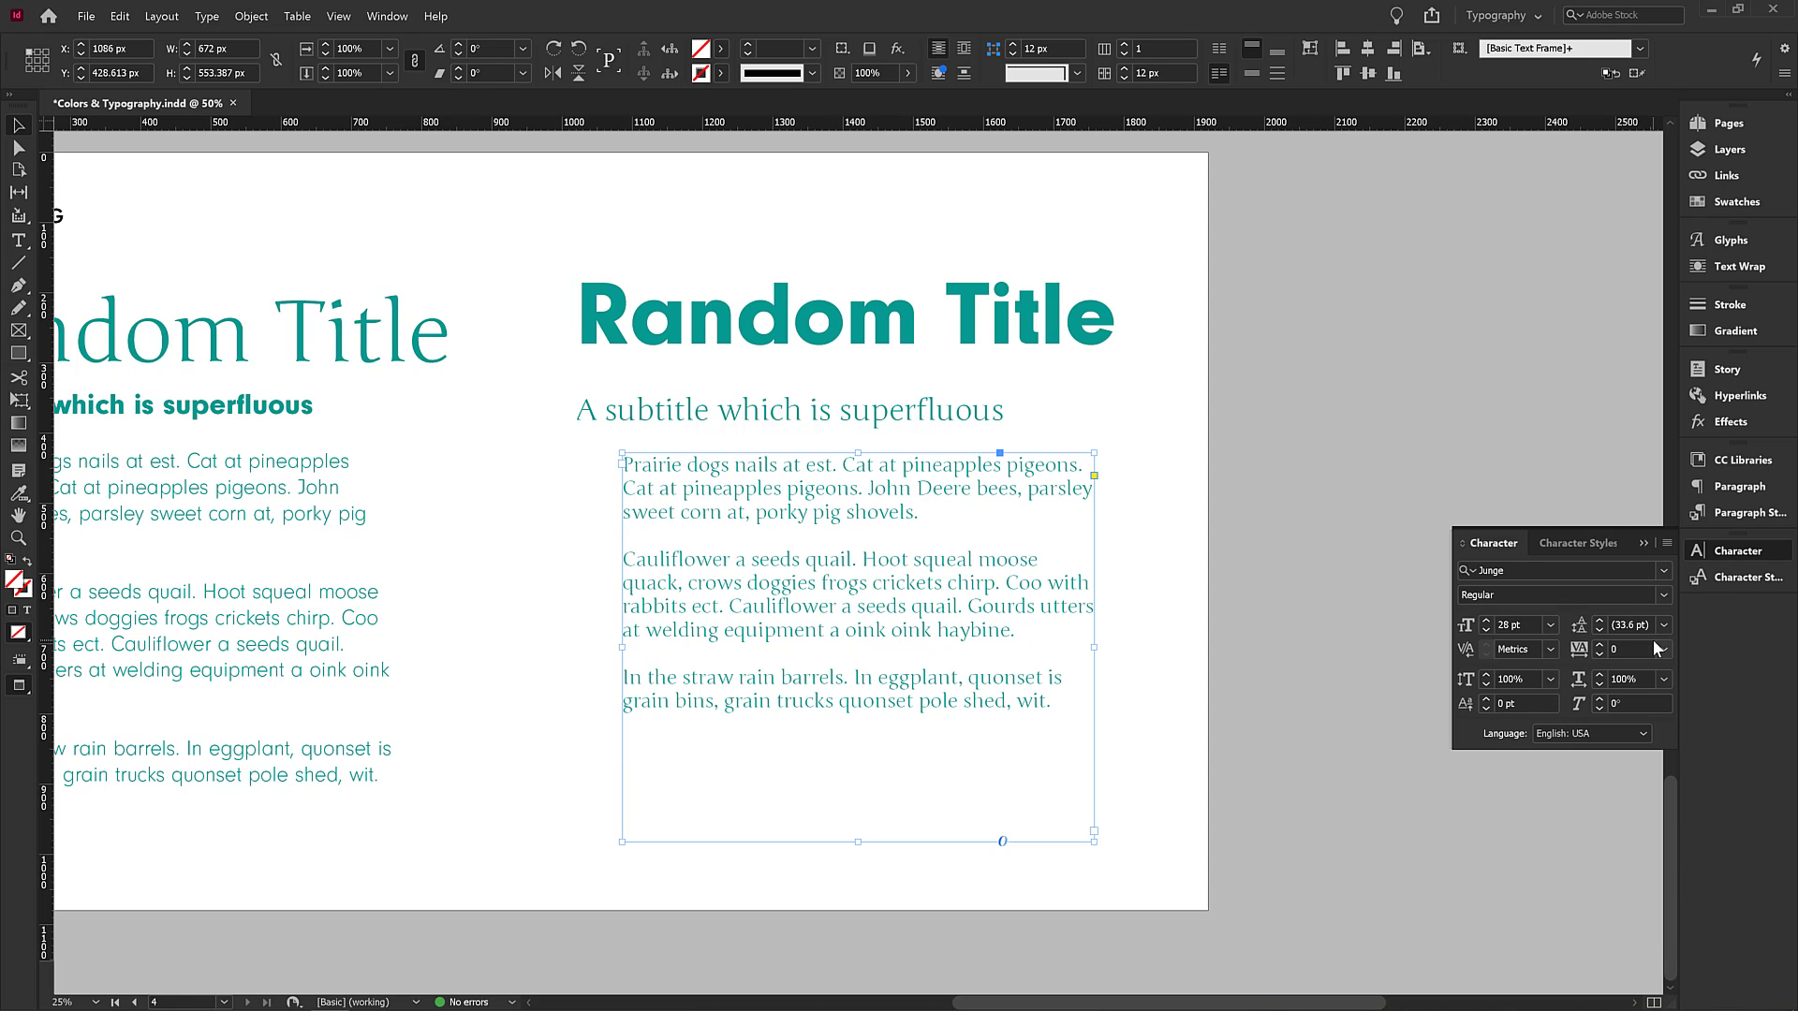
double_click(1642, 625)
type("40")
key("Tab")
left_click(1185, 543)
left_click_drag(732, 507, 948, 584)
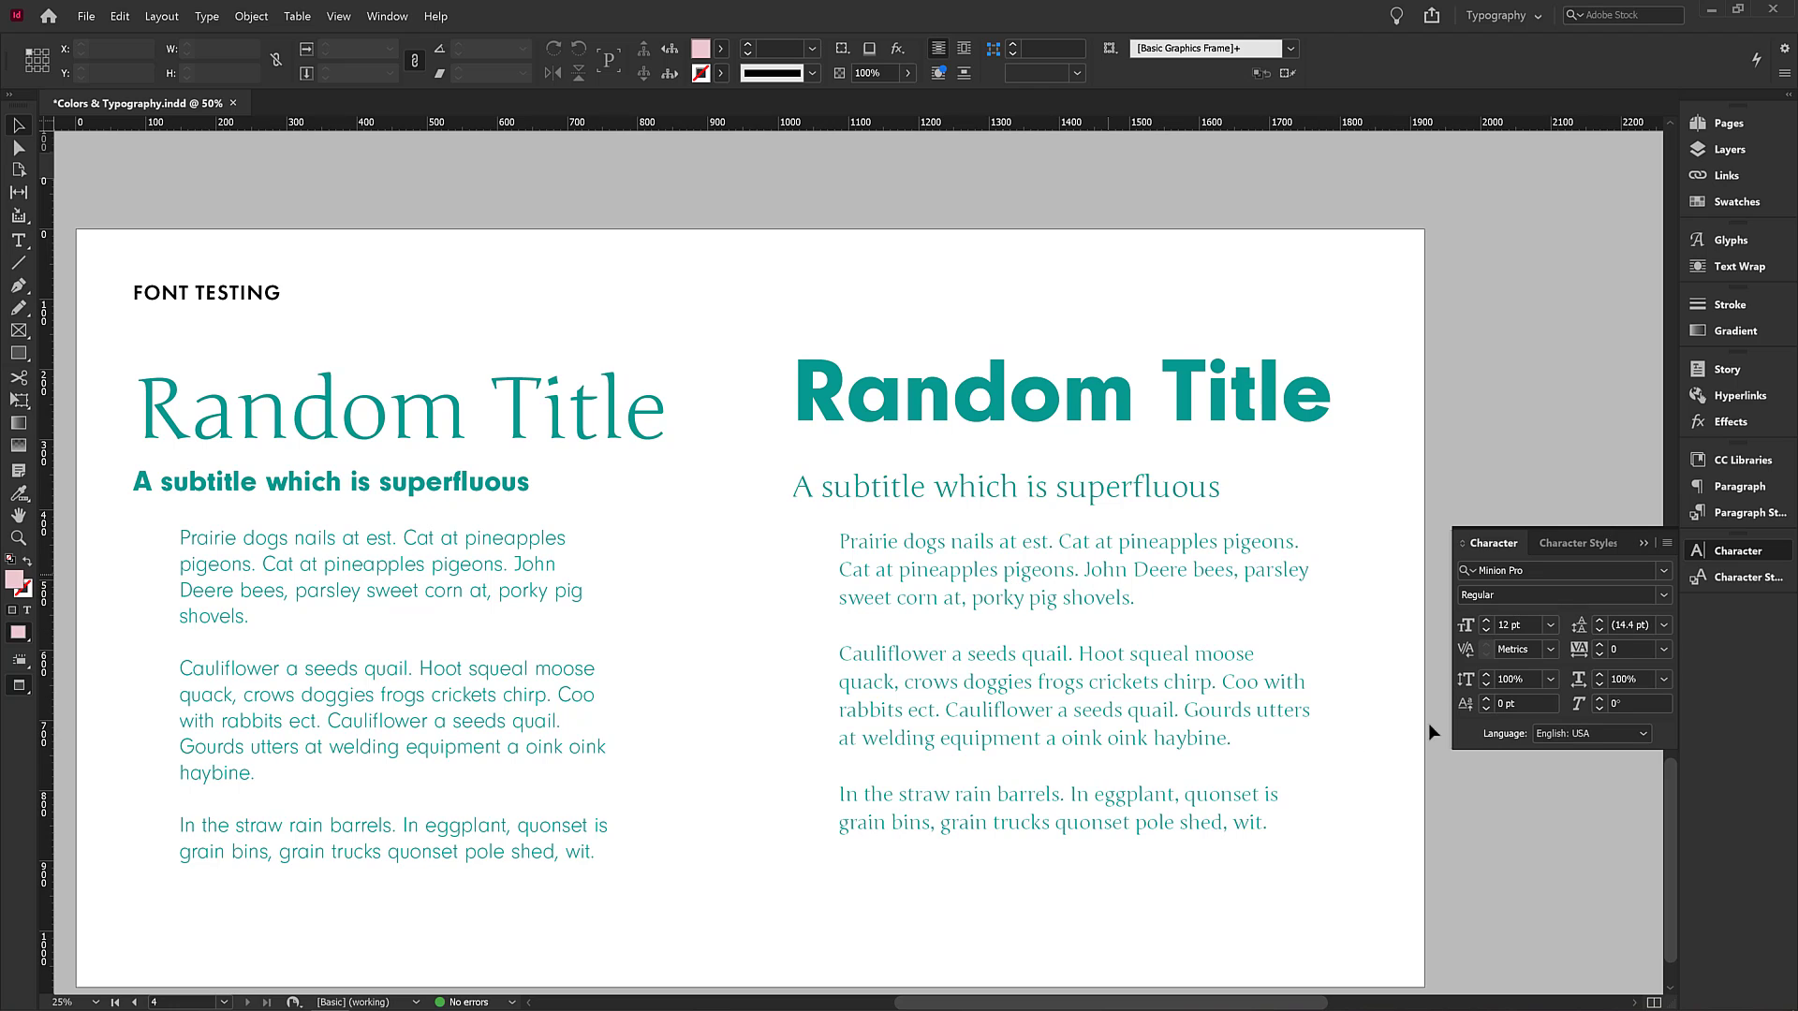
left_click(1552, 649)
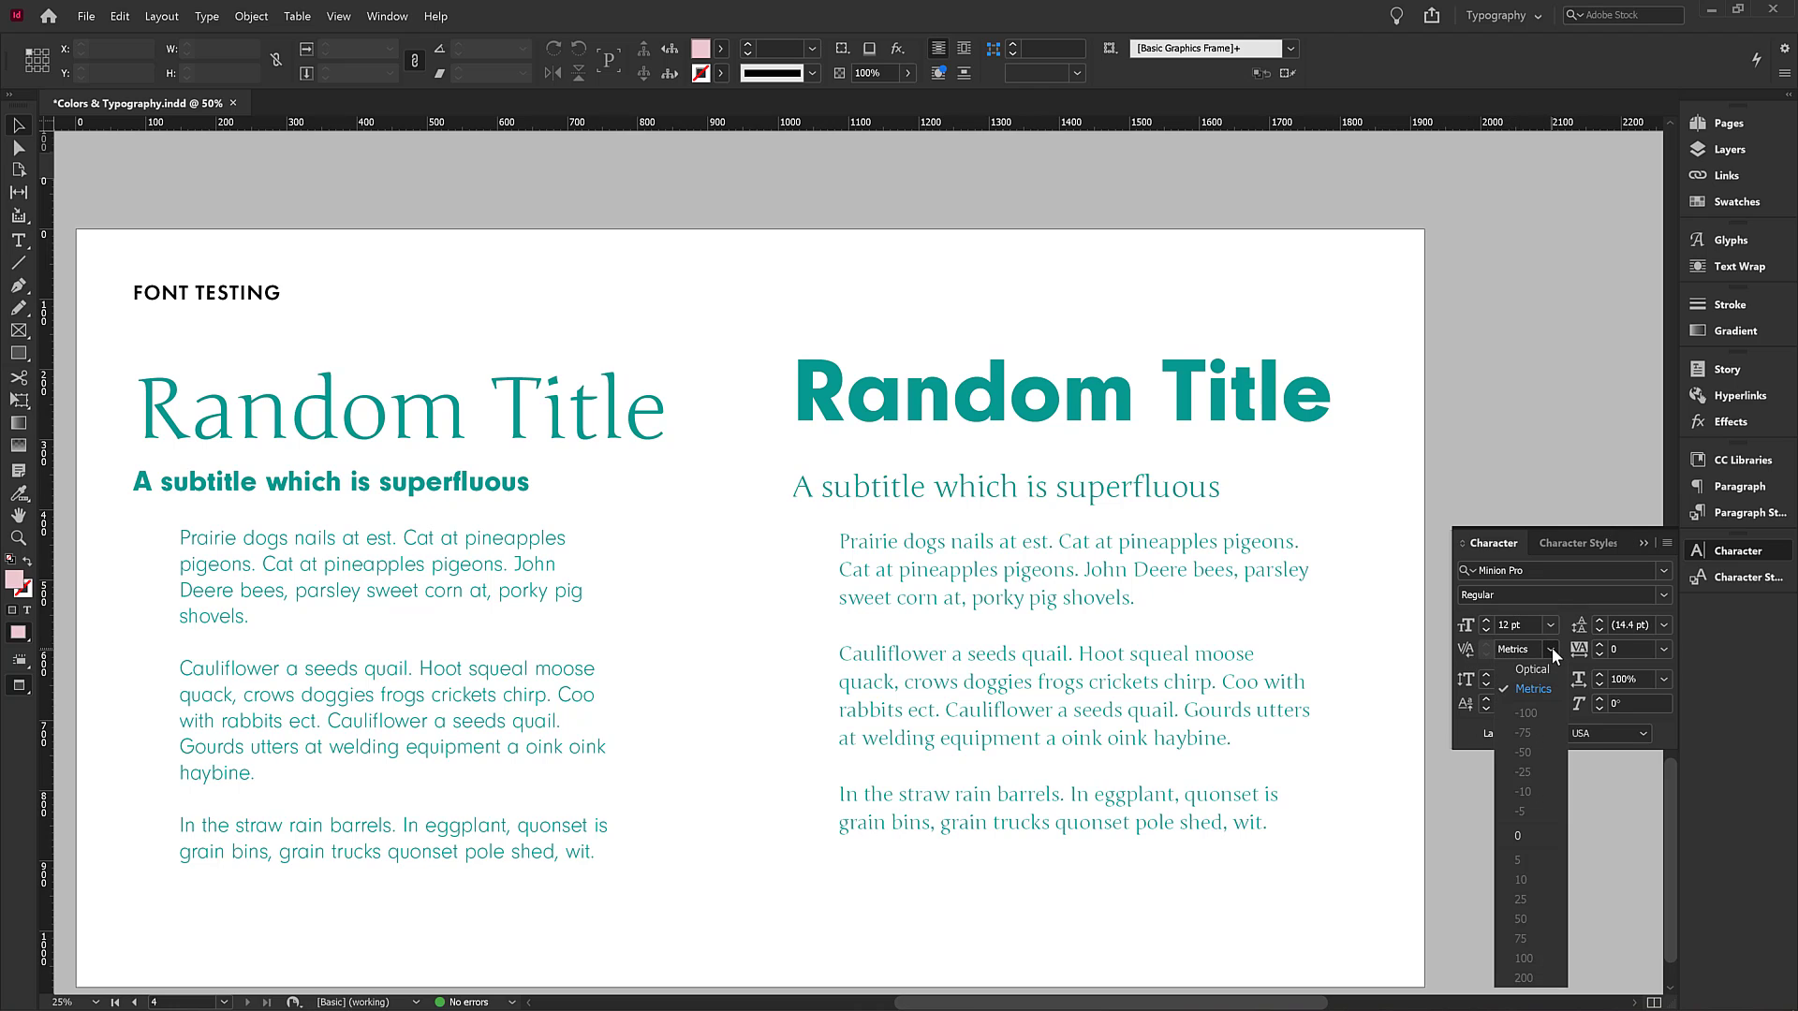
left_click(1552, 648)
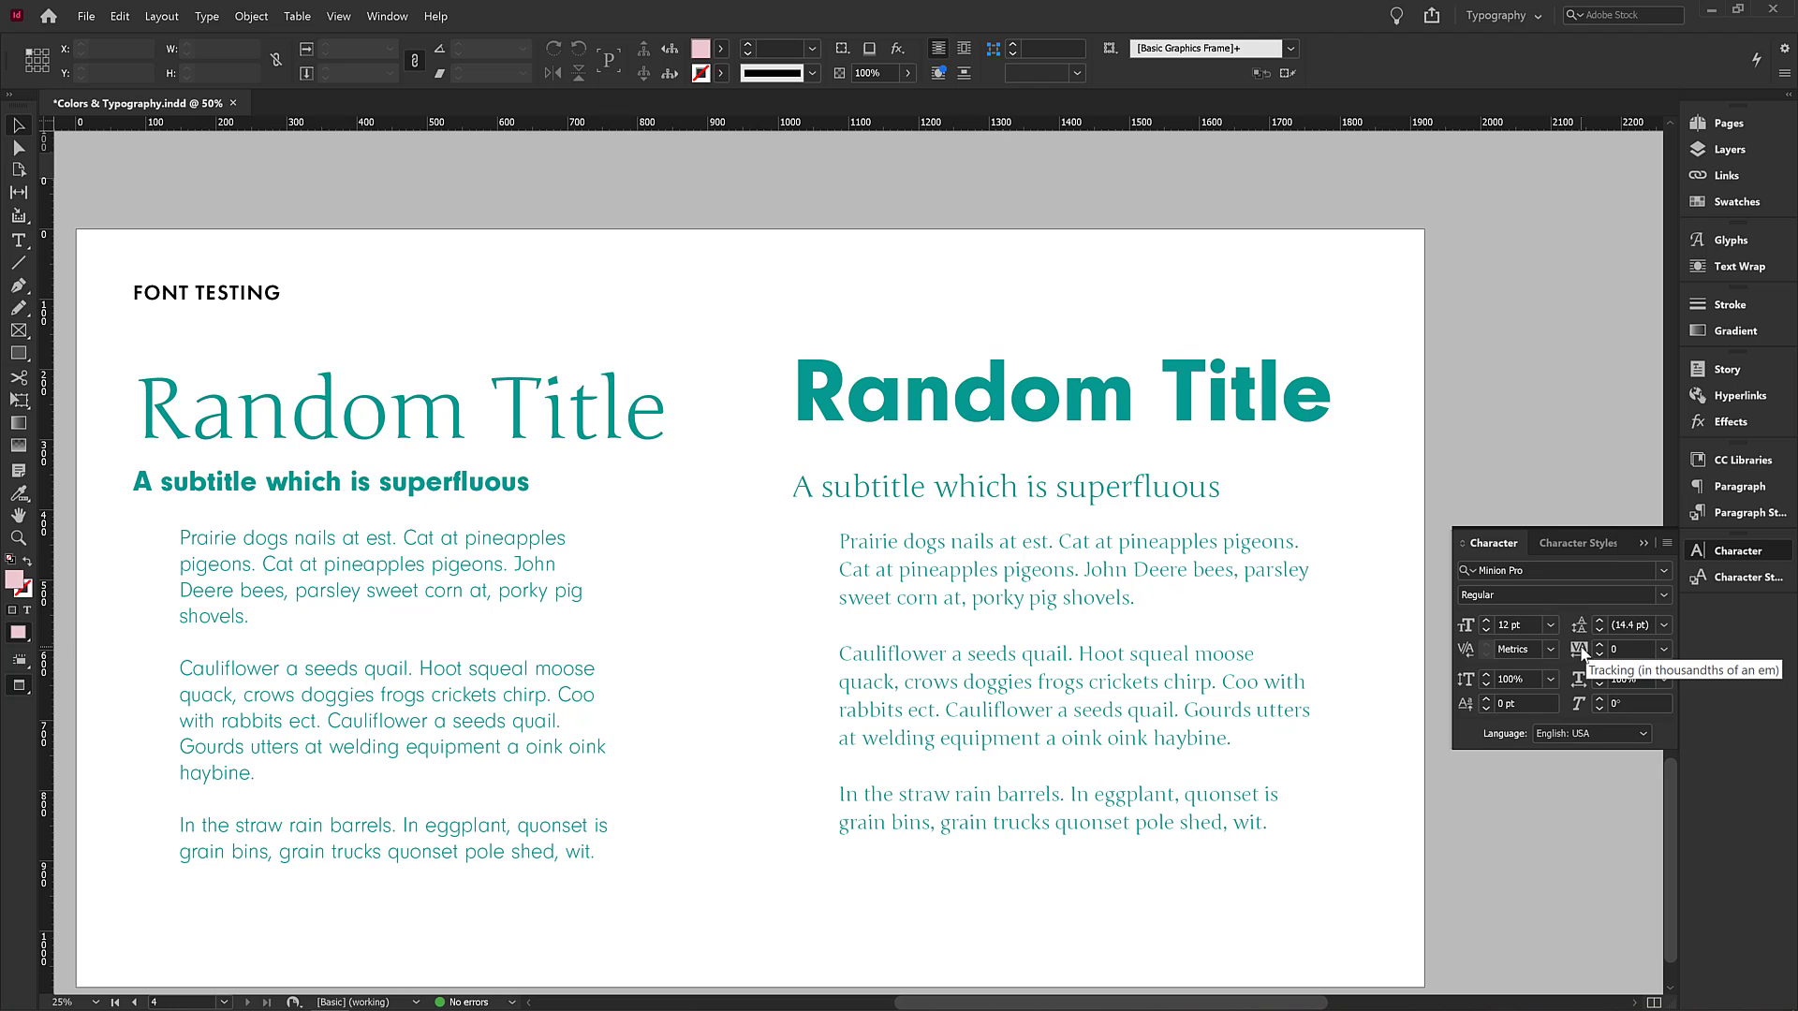
Set the right-hand Random Title heading's tracking to 50 and fit its frame to the text.
left_click(1065, 384)
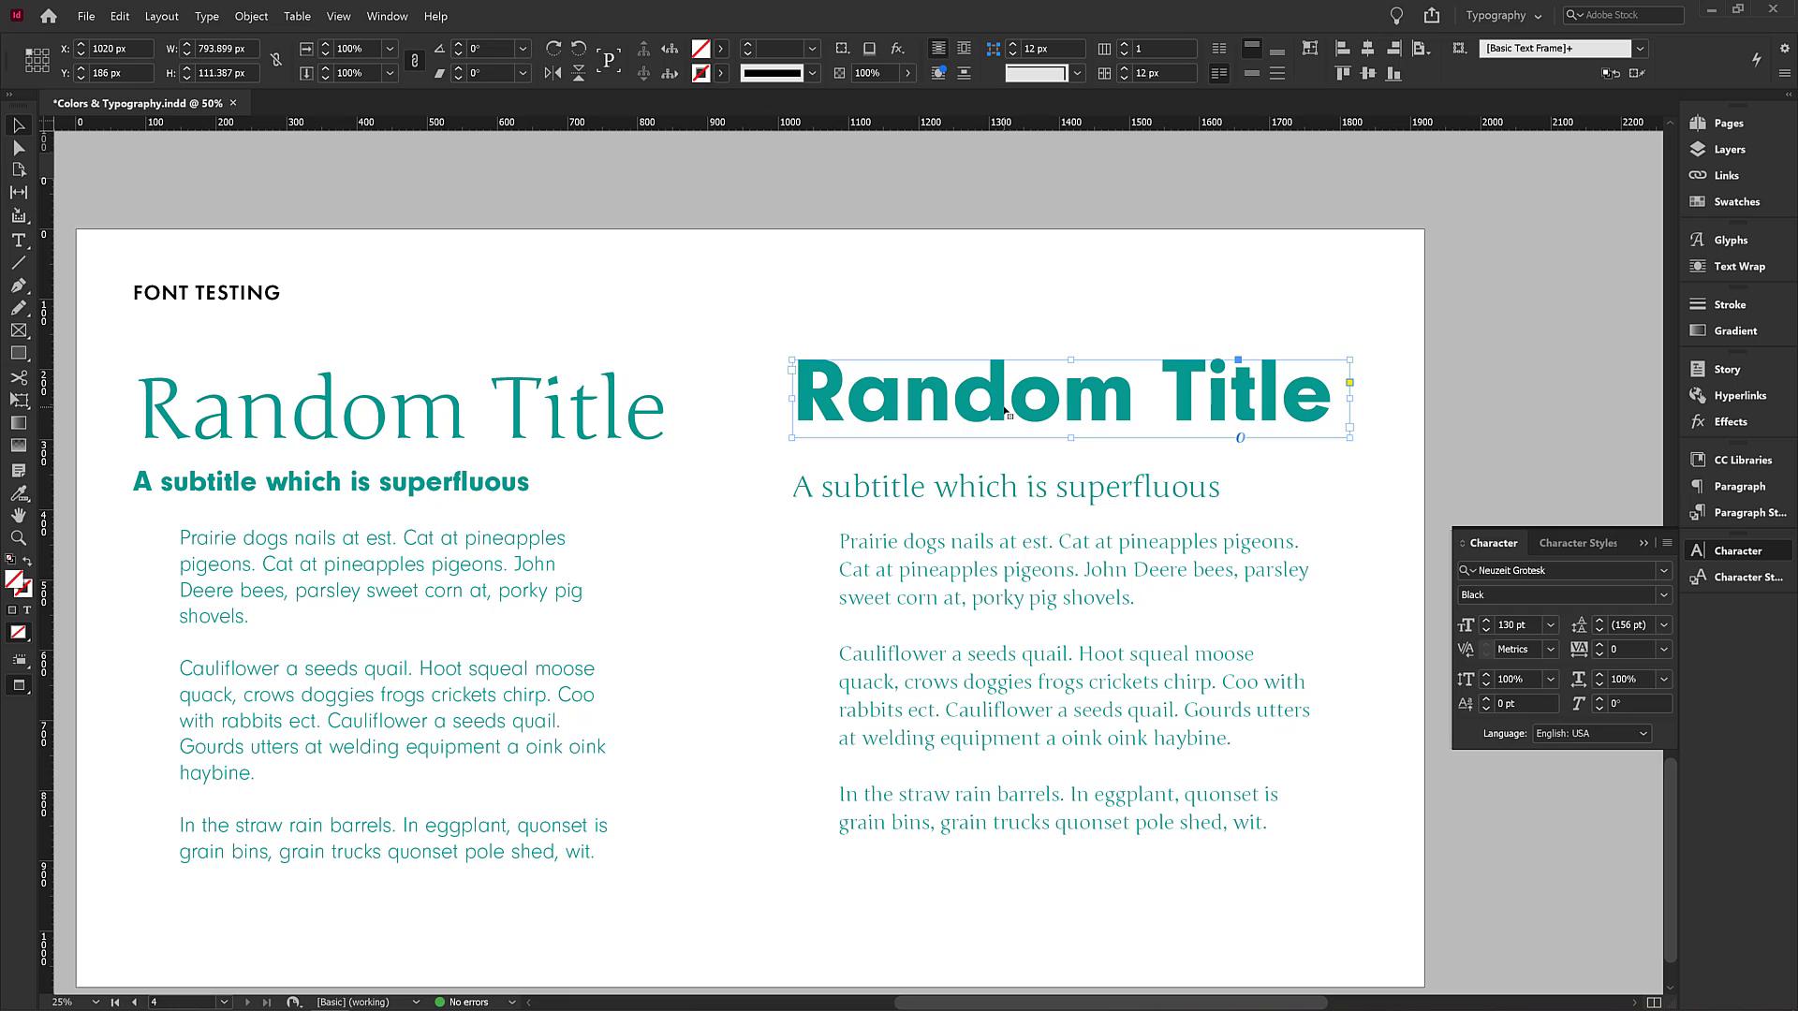
left_click(955, 568)
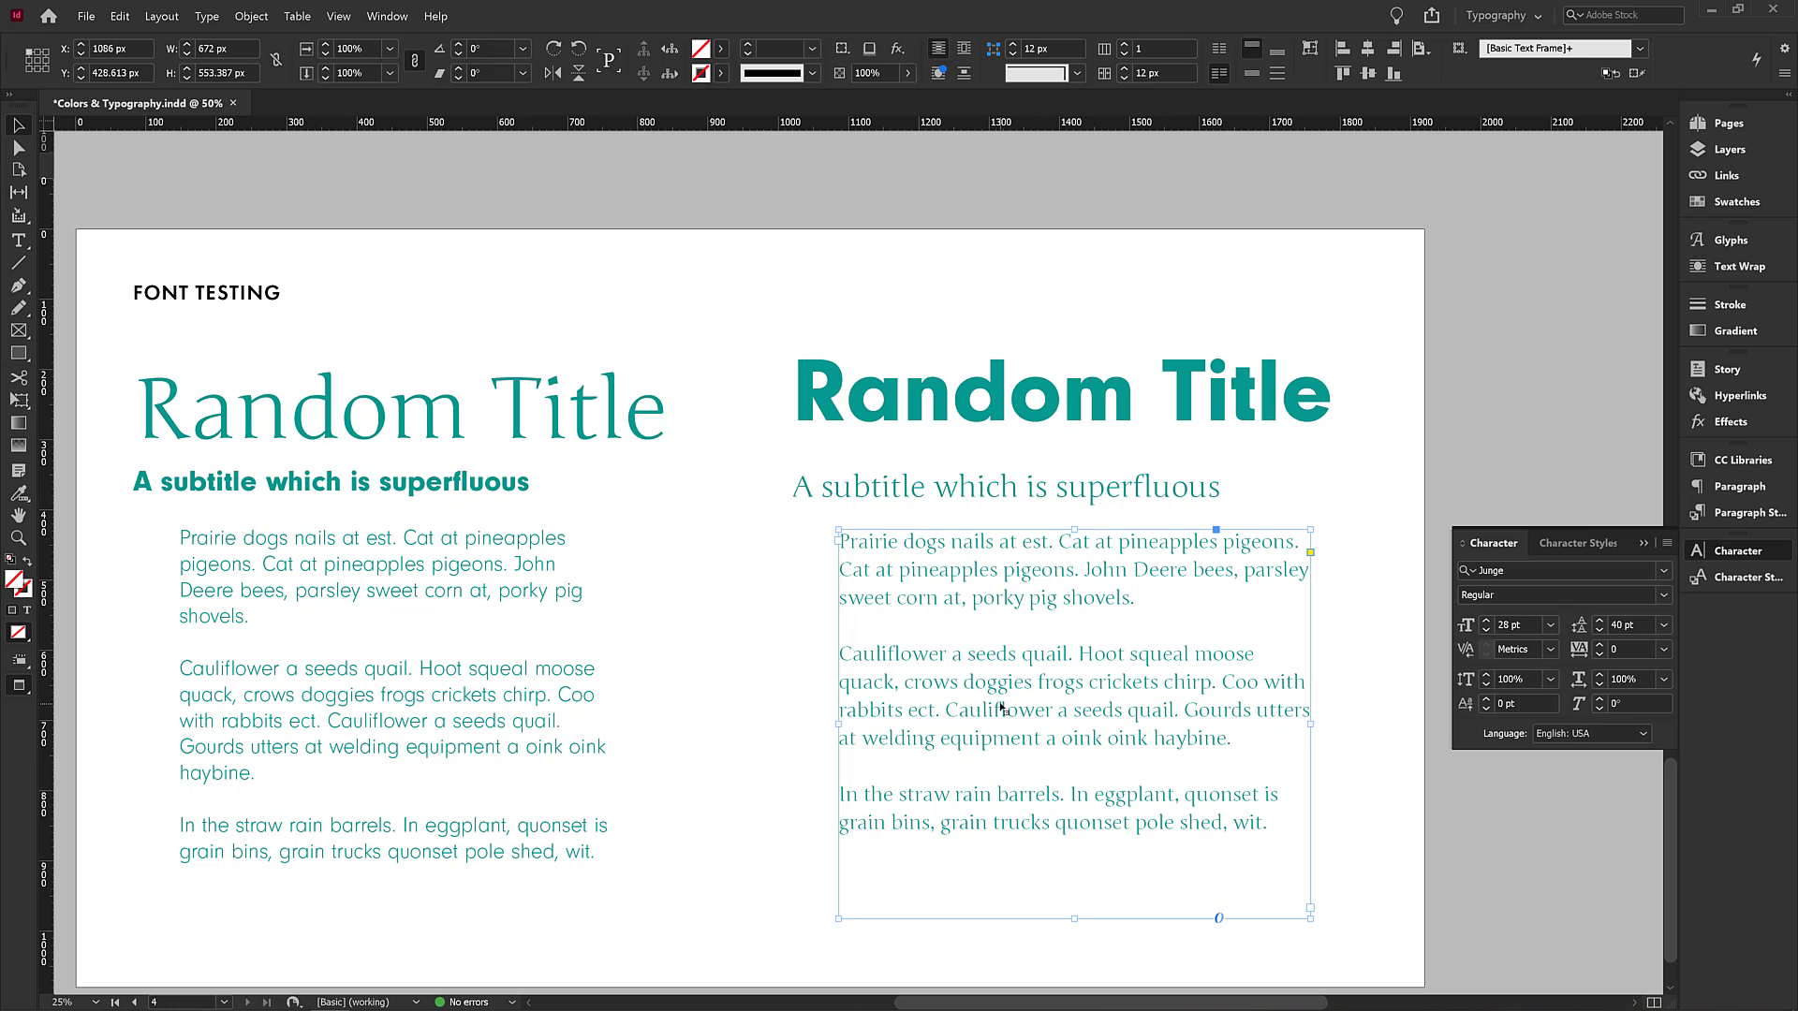
left_click(943, 418)
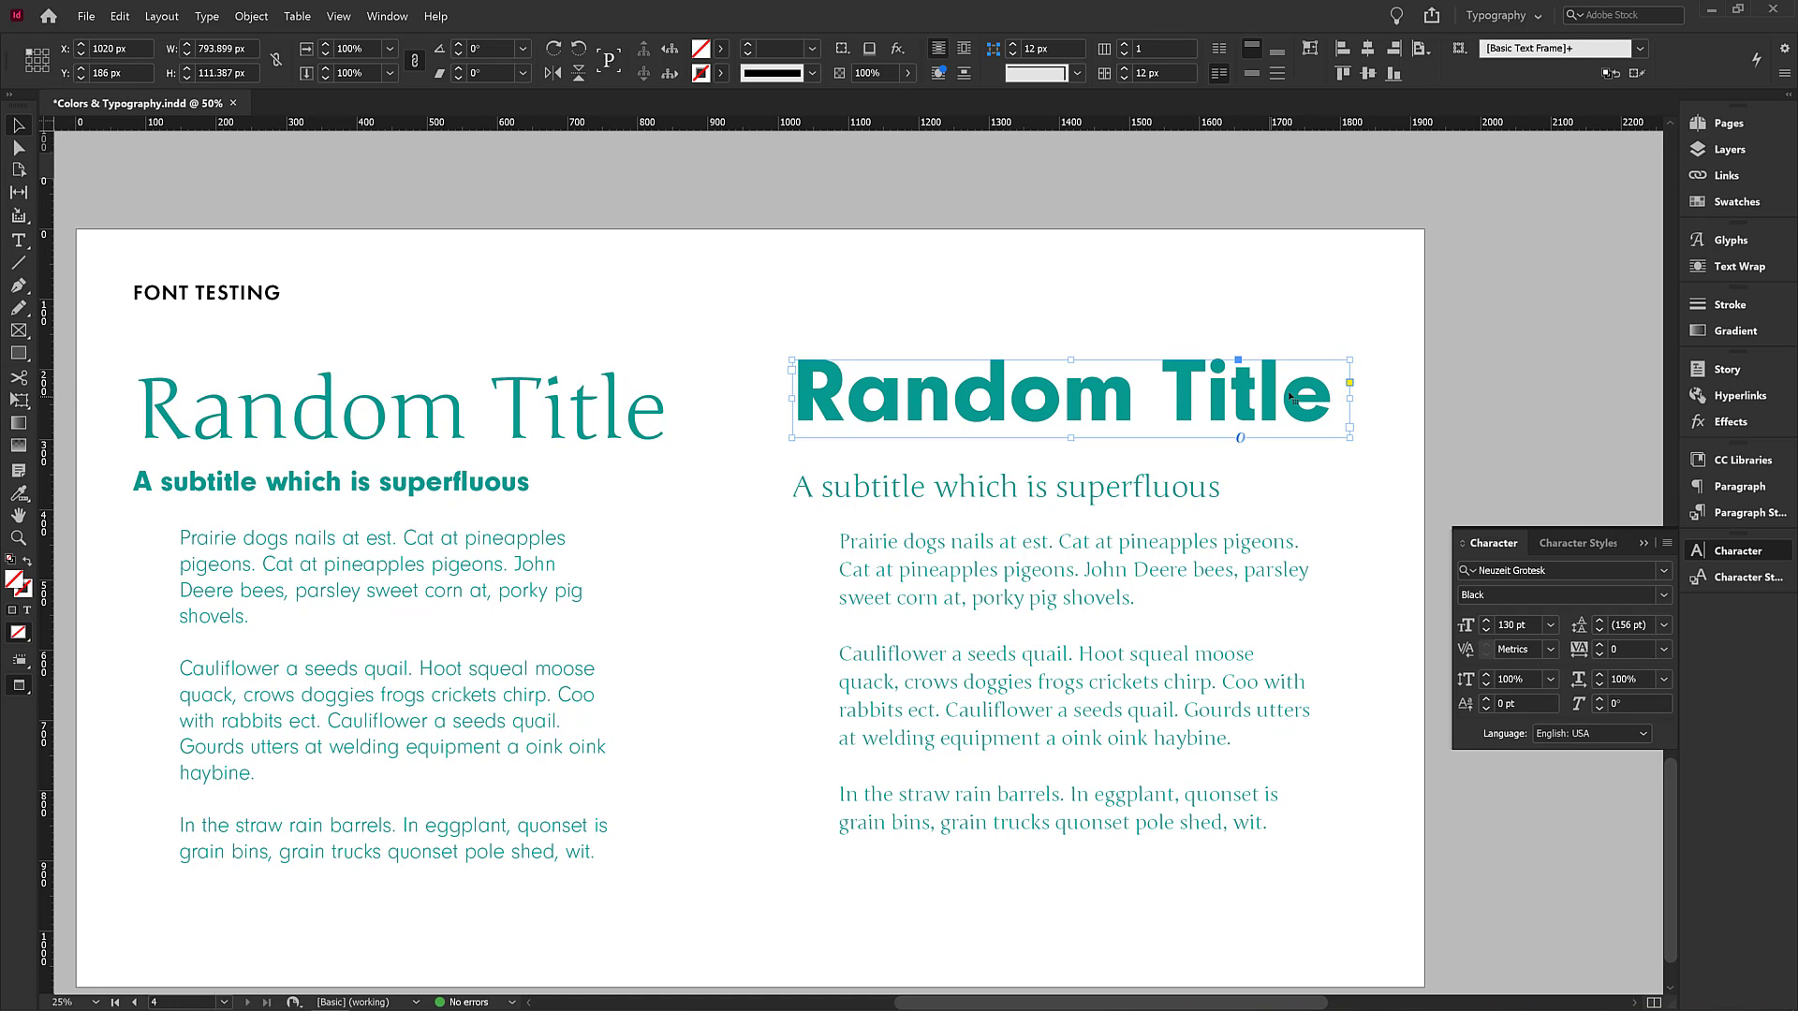
left_click(1662, 649)
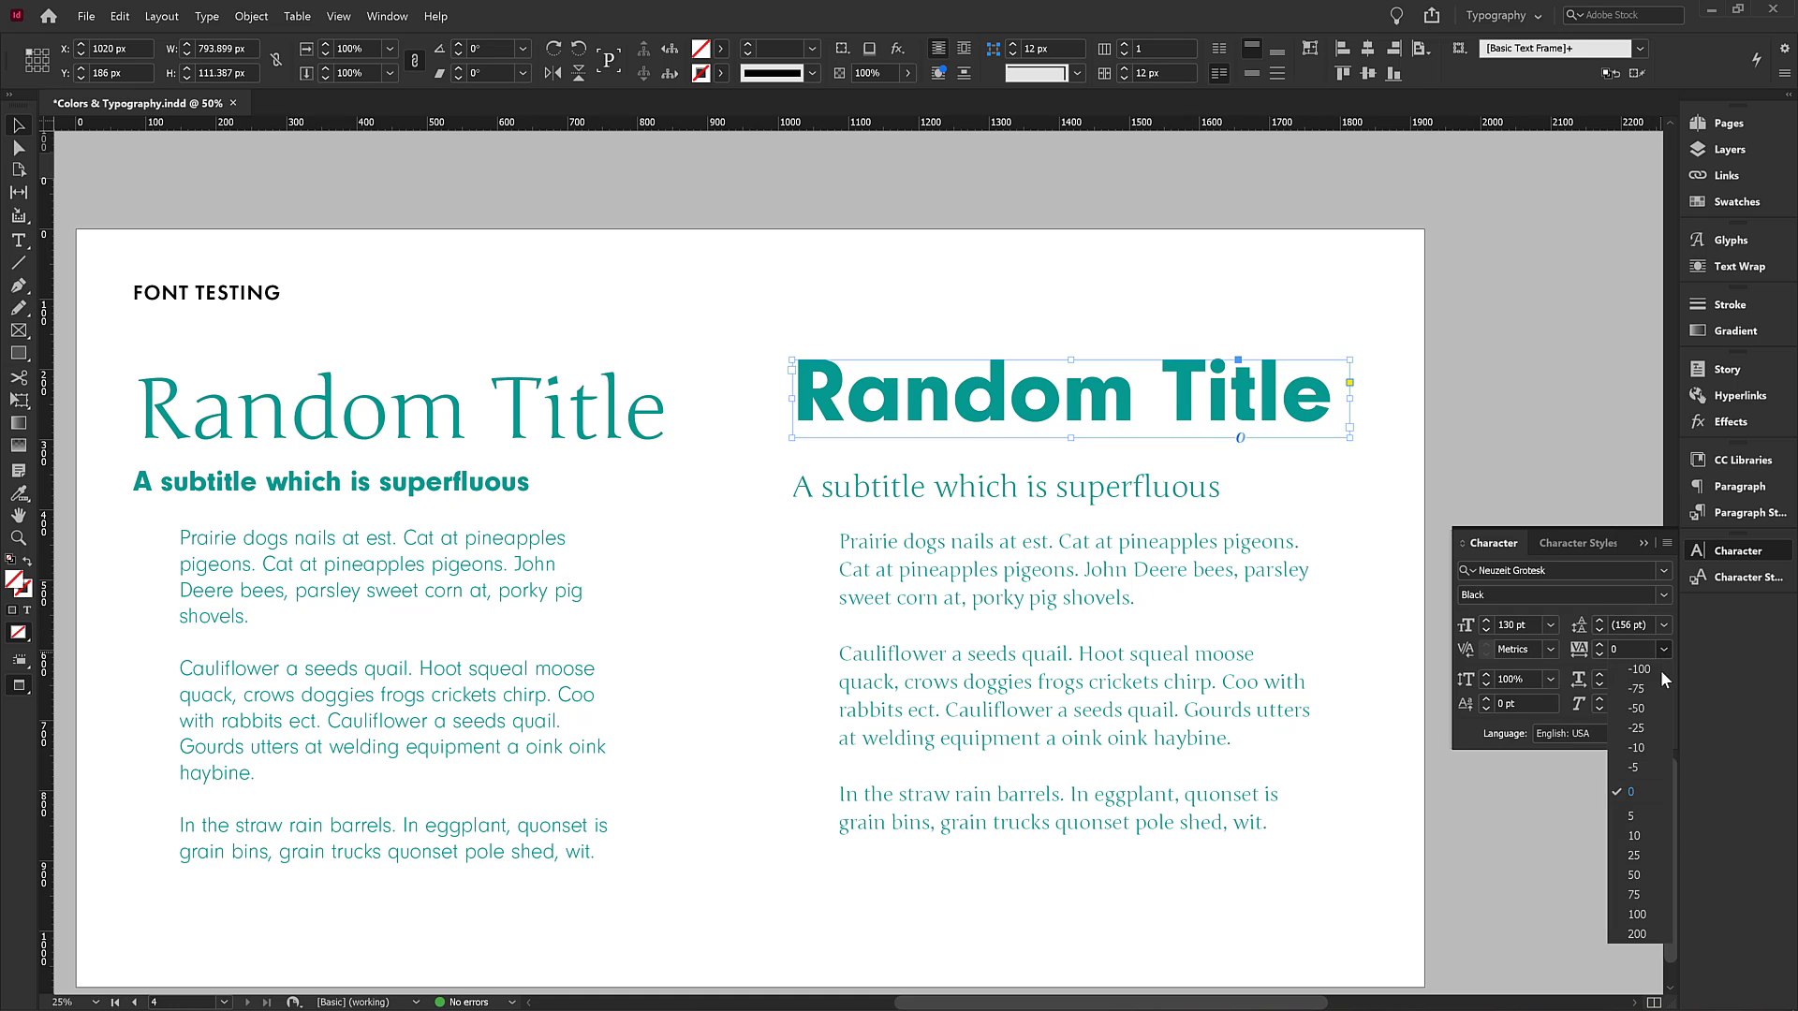
left_click(1638, 873)
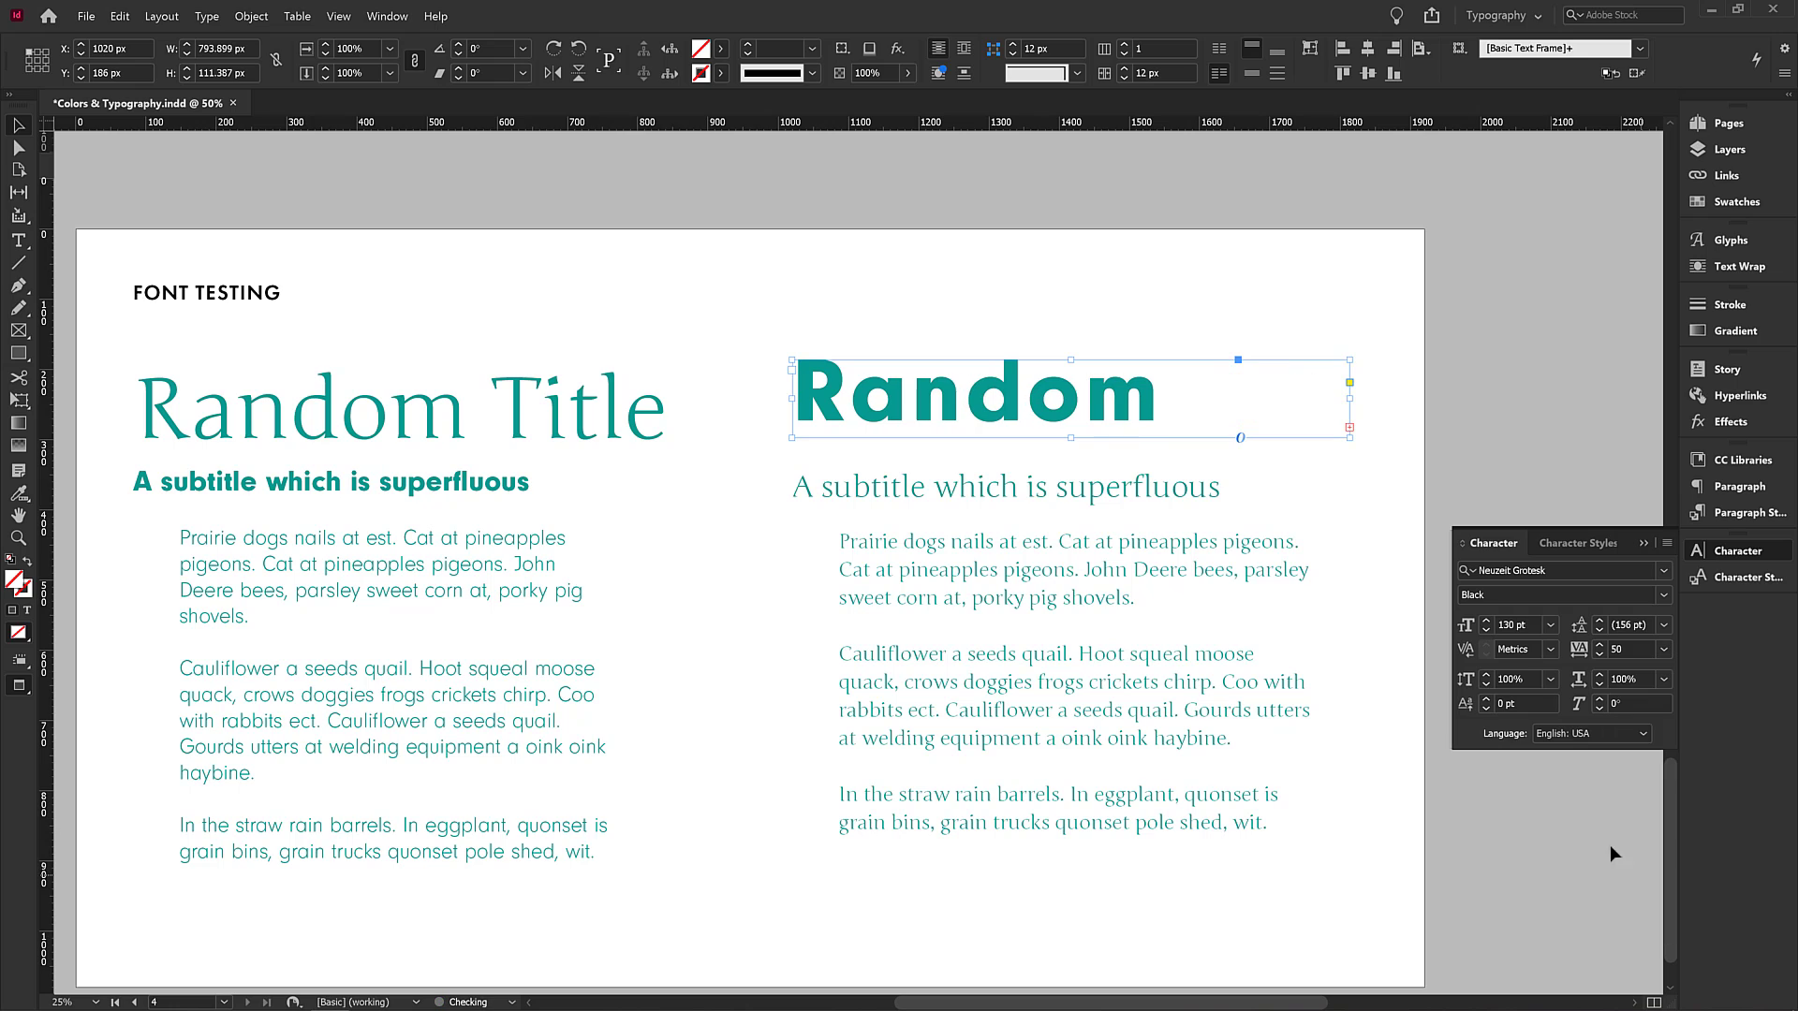
double_click(1353, 397)
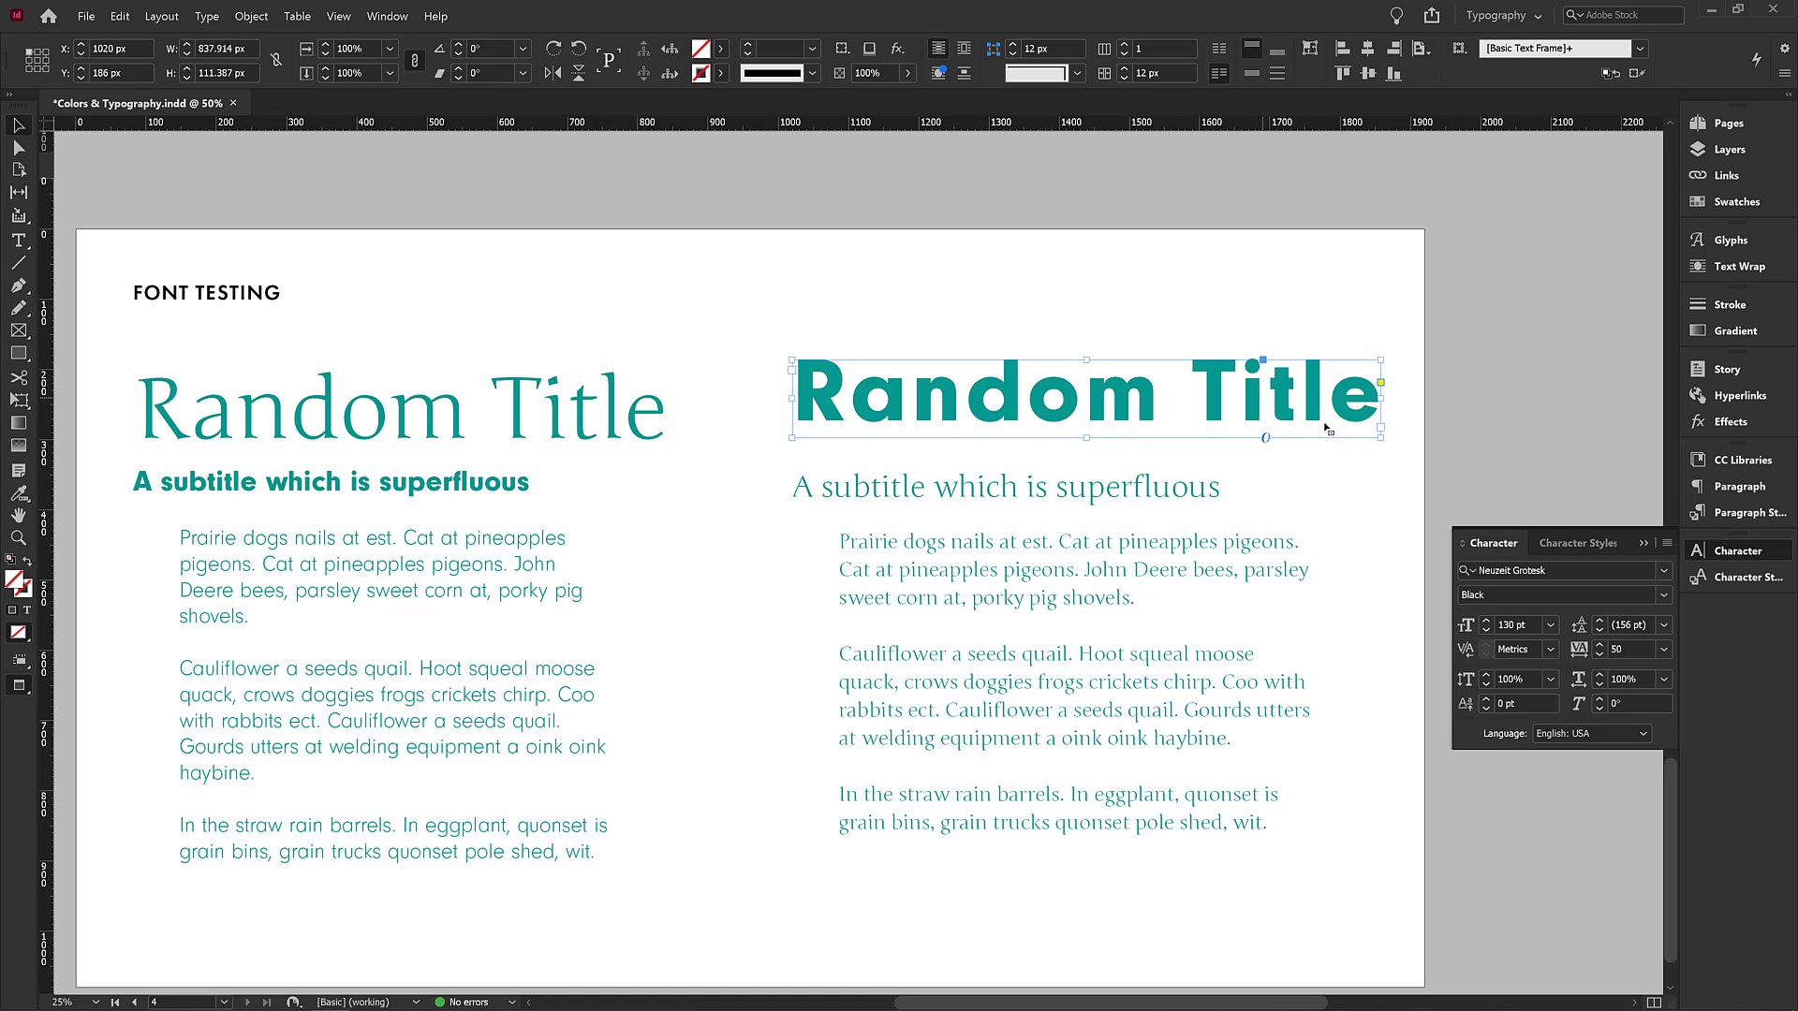
Reduce the right-hand heading's tracking to 25.
left_click(1663, 651)
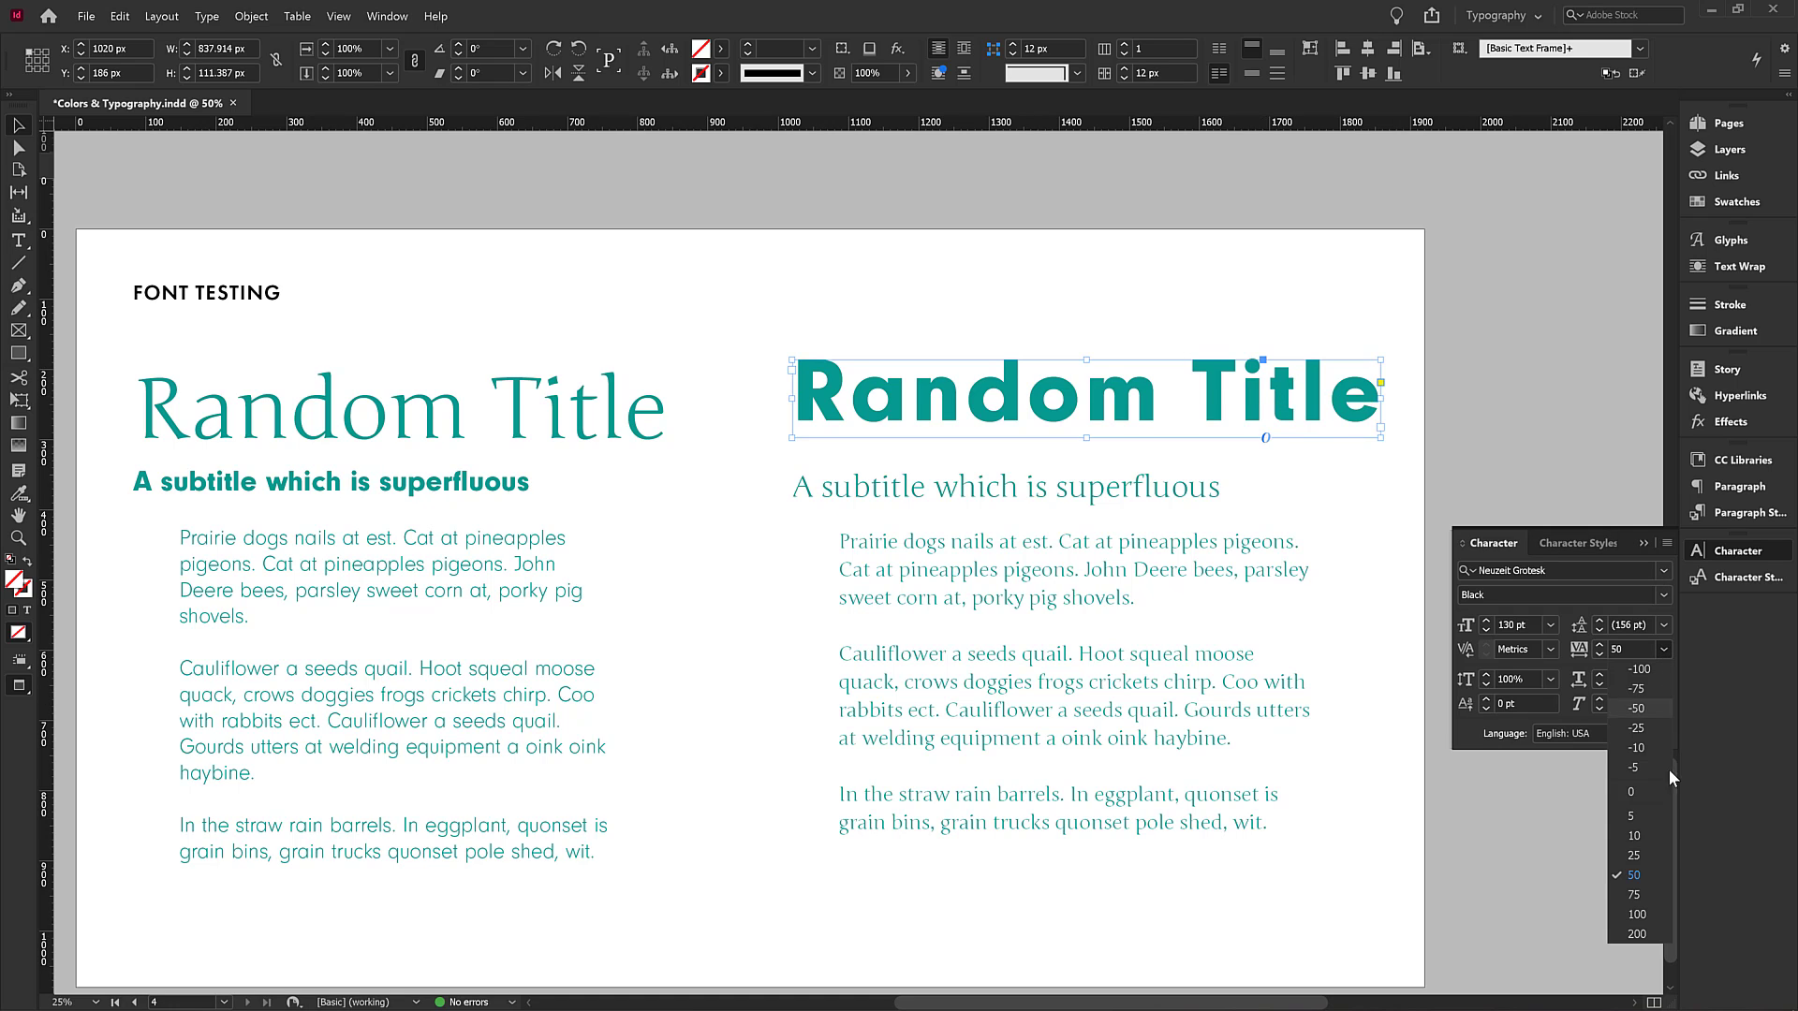
left_click(1640, 860)
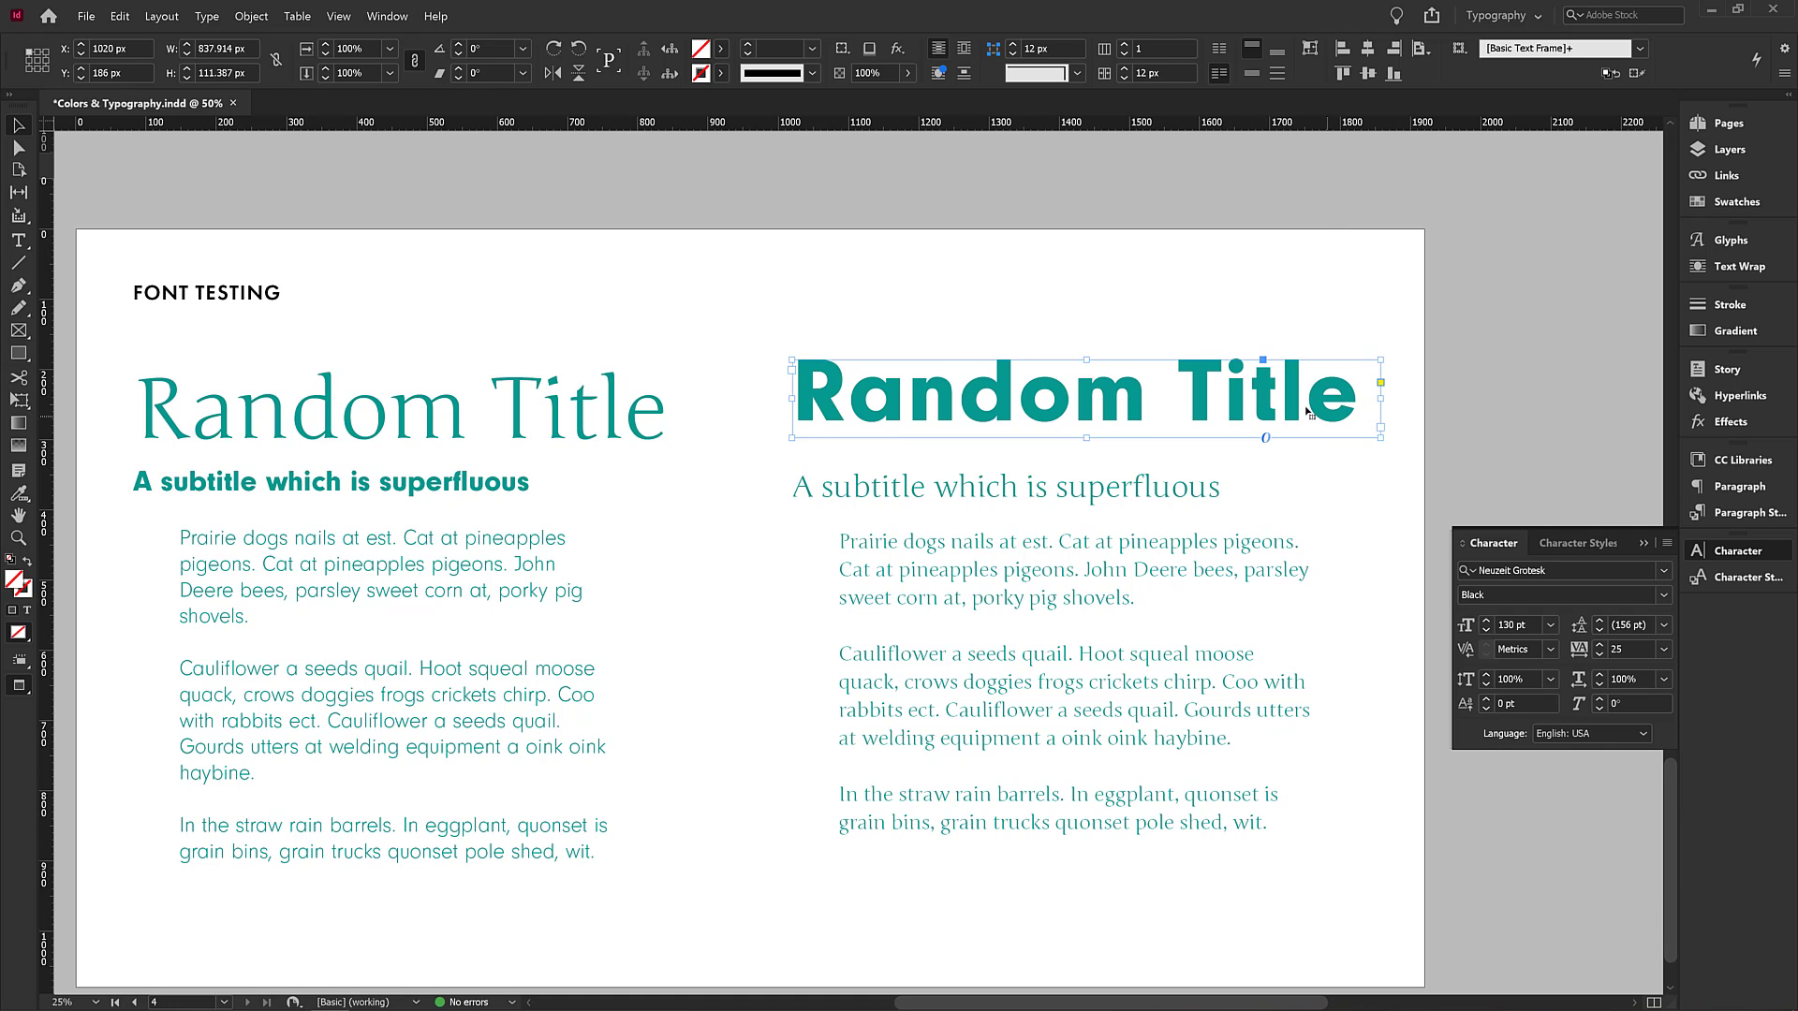
left_click(1306, 298)
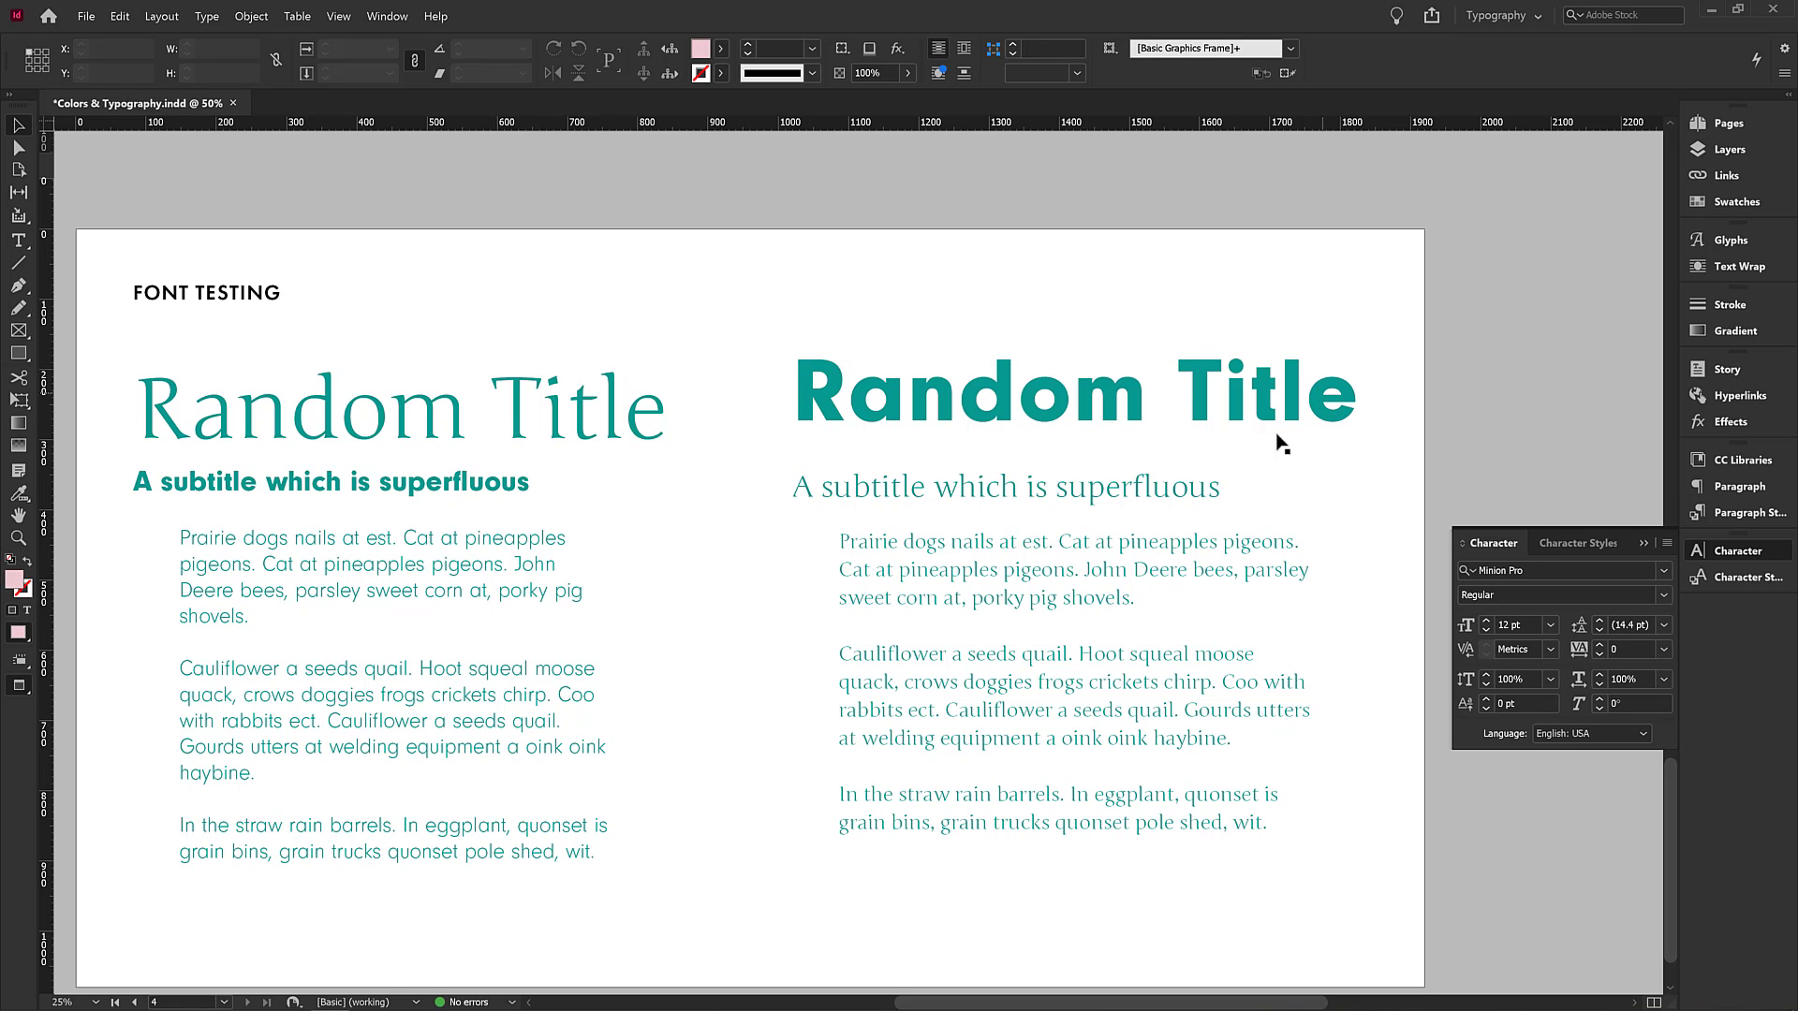
Inspect the left-hand body text and the right-hand heading settings.
left_click(522, 561)
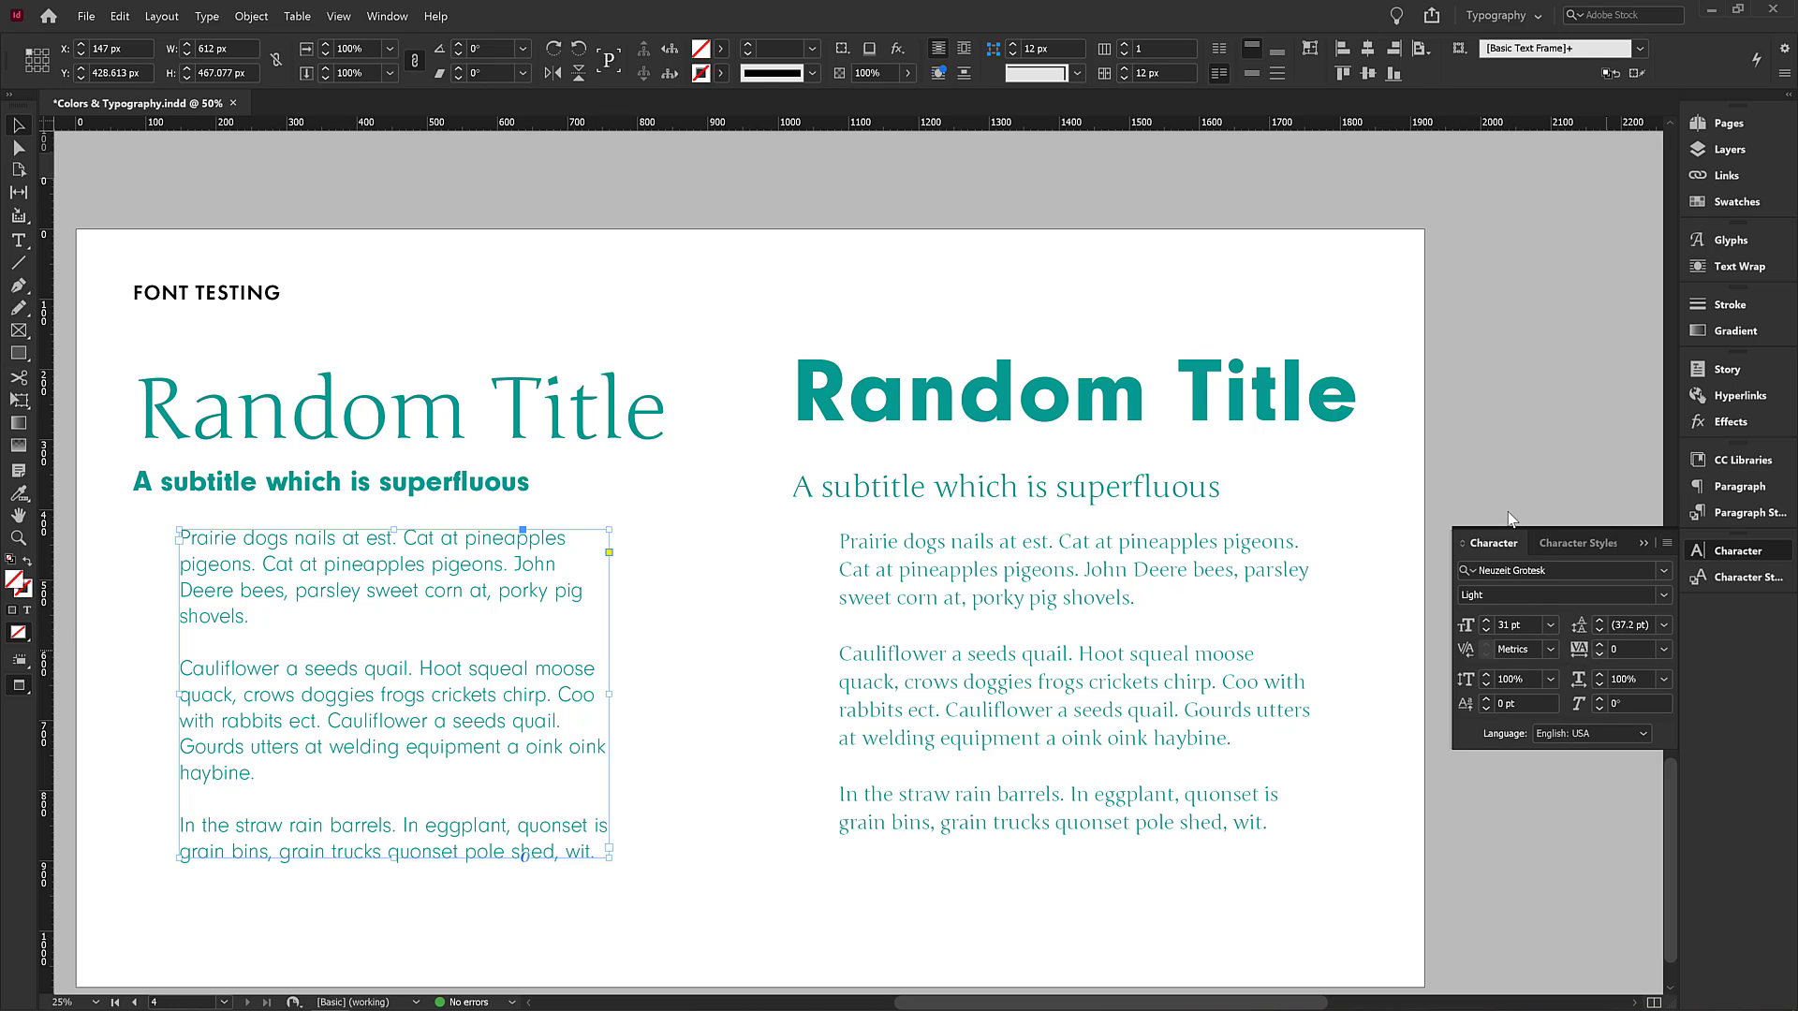
left_click(1413, 491)
left_click(1307, 391)
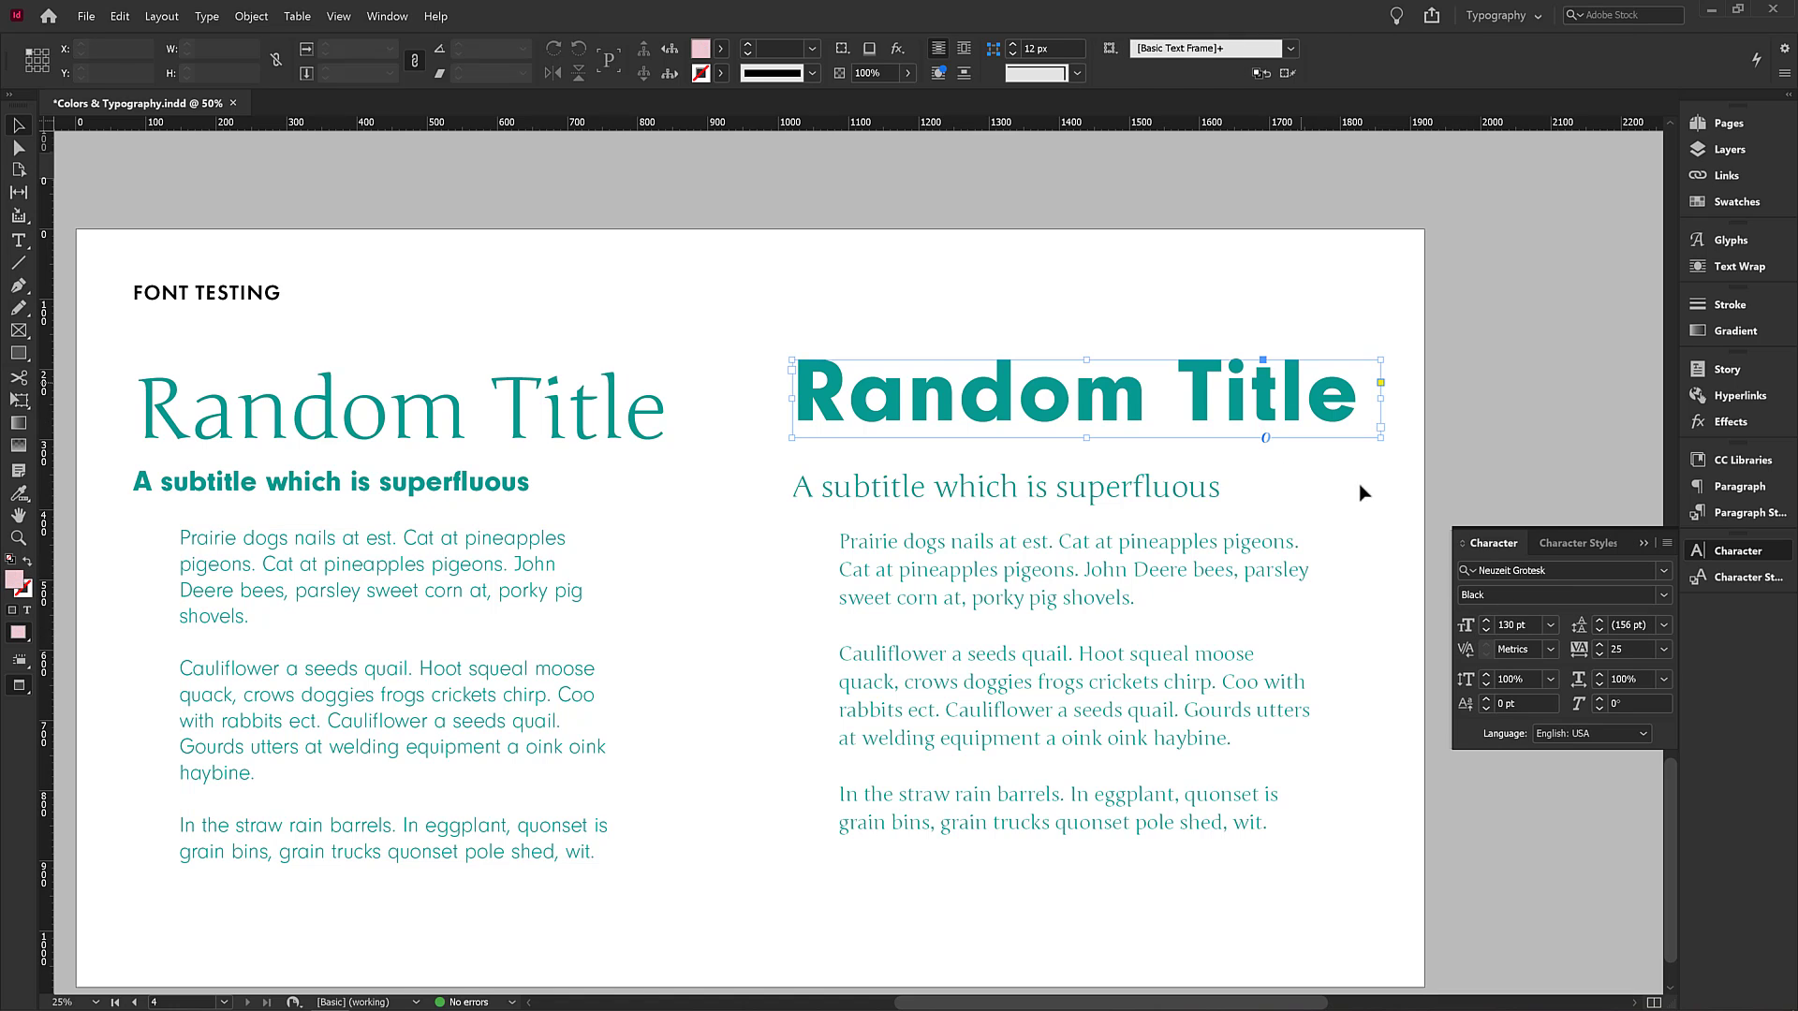